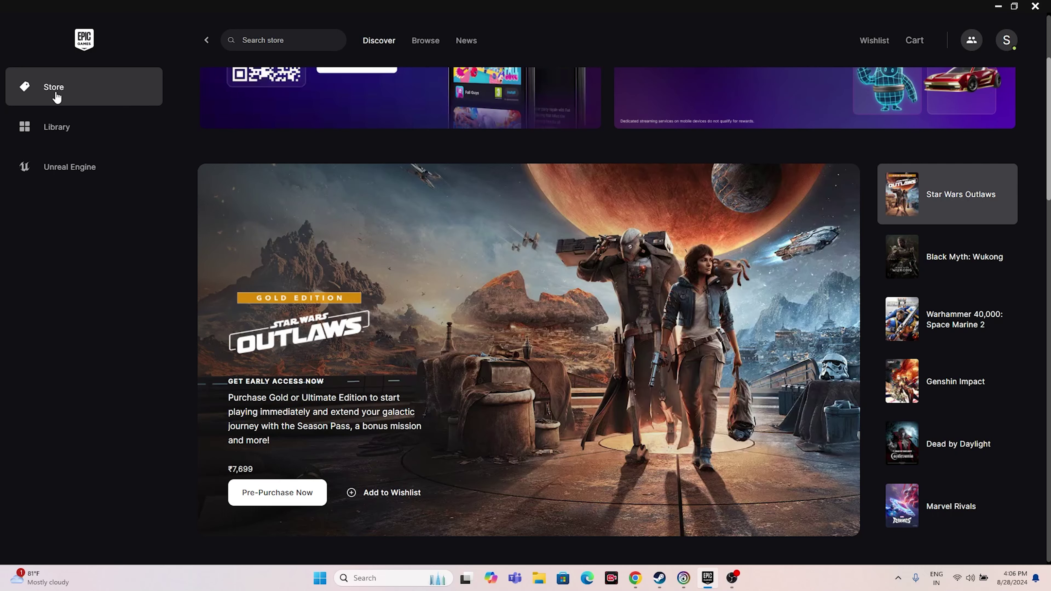
# Look over the Epic Games, Ubisoft Connect and Steam launcher windows, minimizing each one to return to the desktop.
pyautogui.click(997, 6)
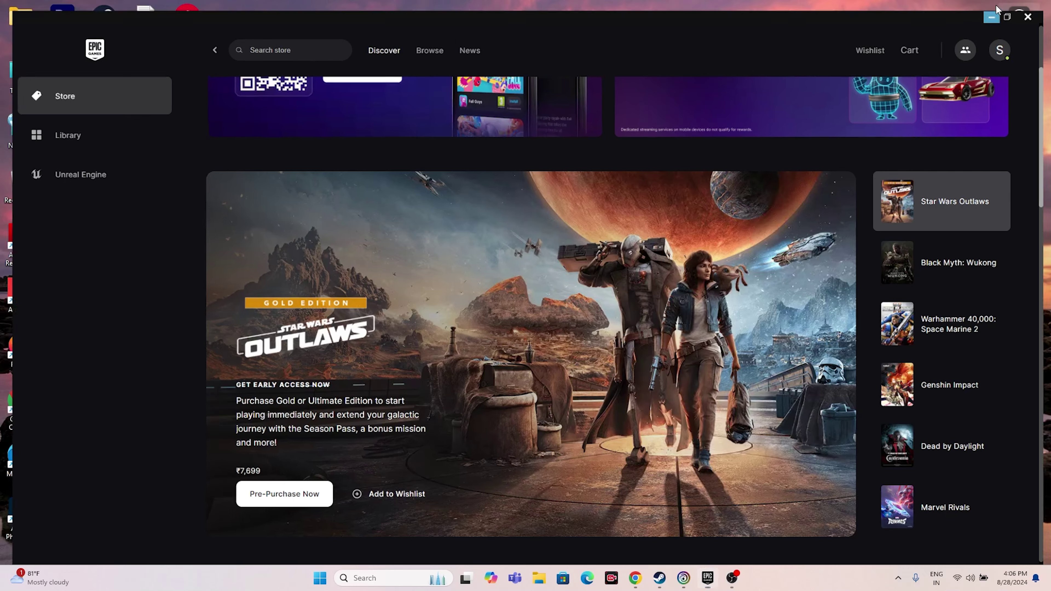
pyautogui.click(684, 585)
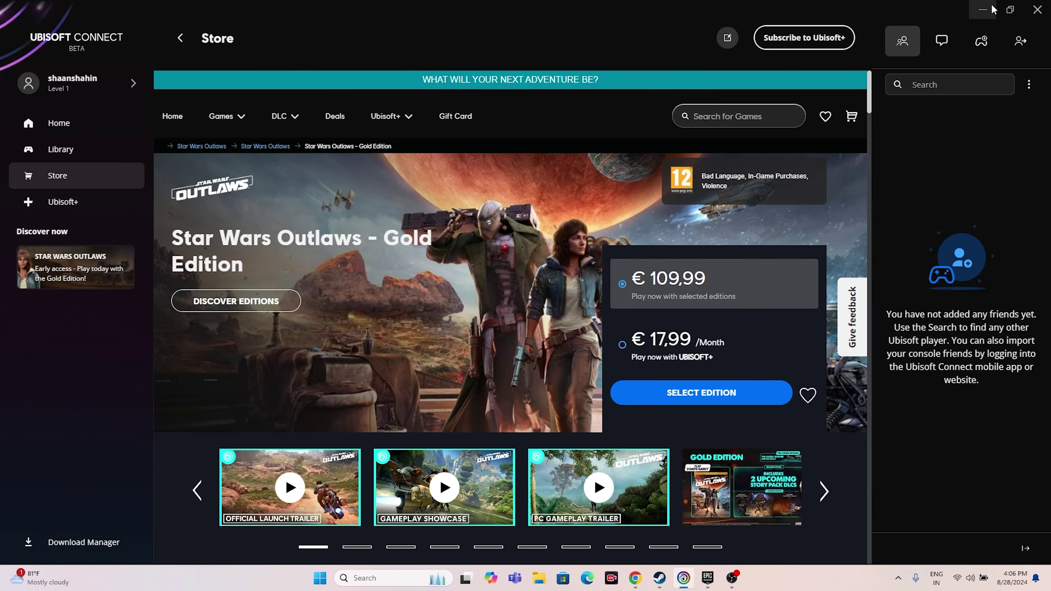
pyautogui.click(983, 10)
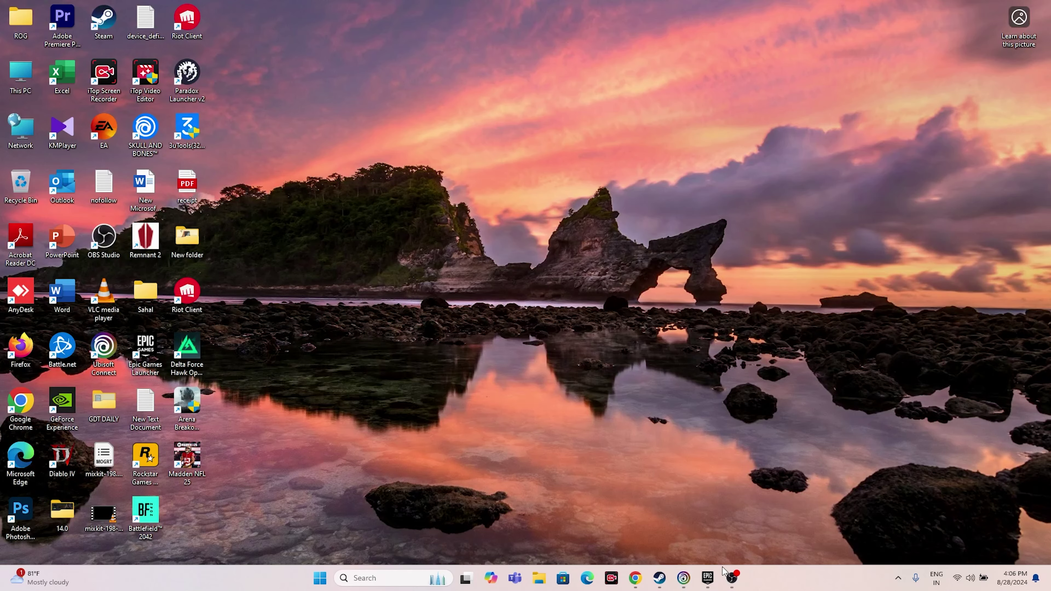
pyautogui.click(659, 579)
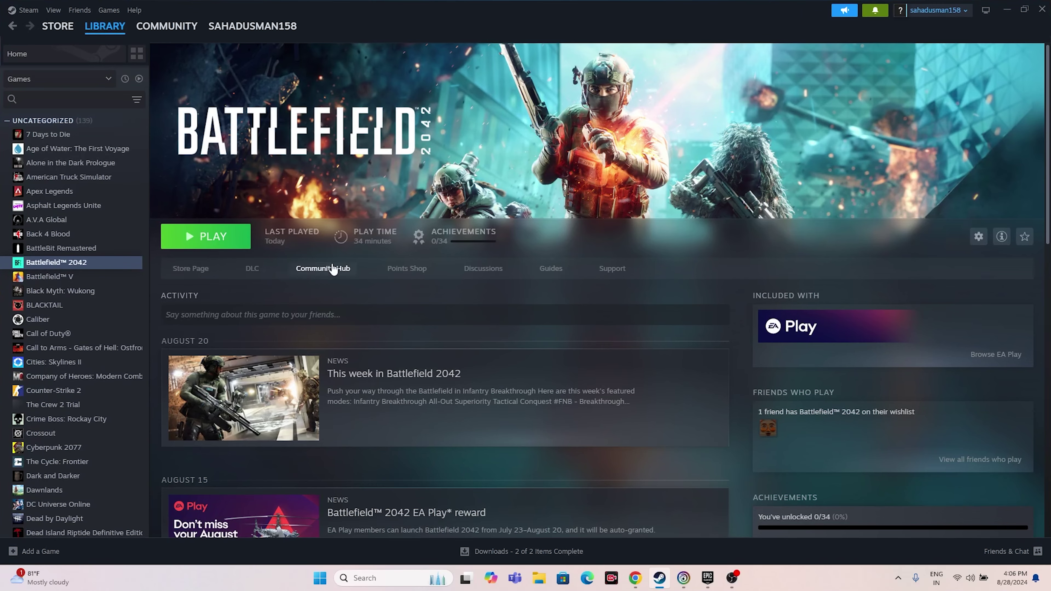
pyautogui.click(1007, 9)
pyautogui.click(707, 578)
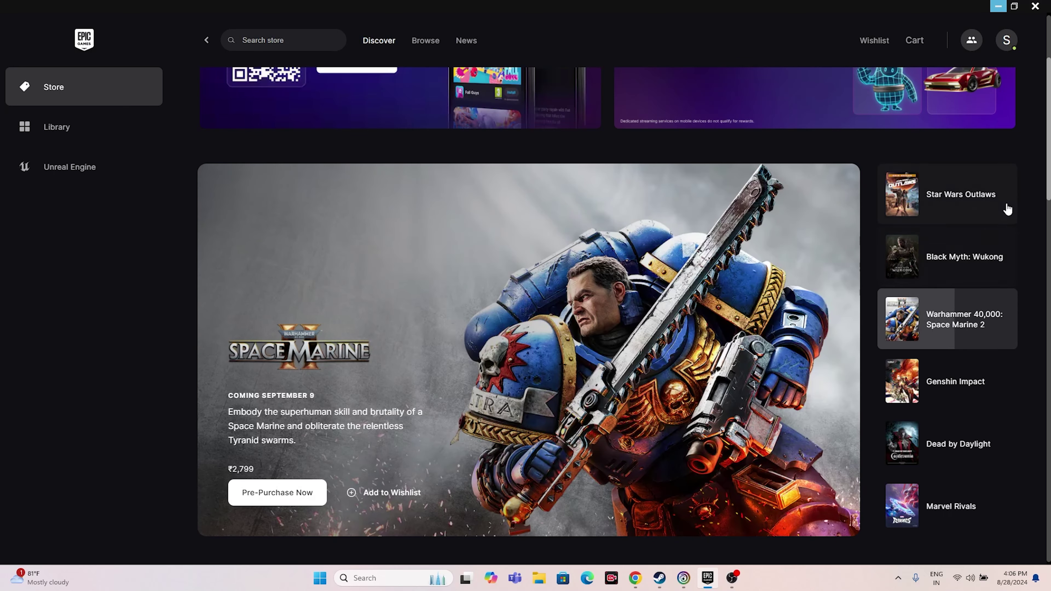
pyautogui.click(997, 6)
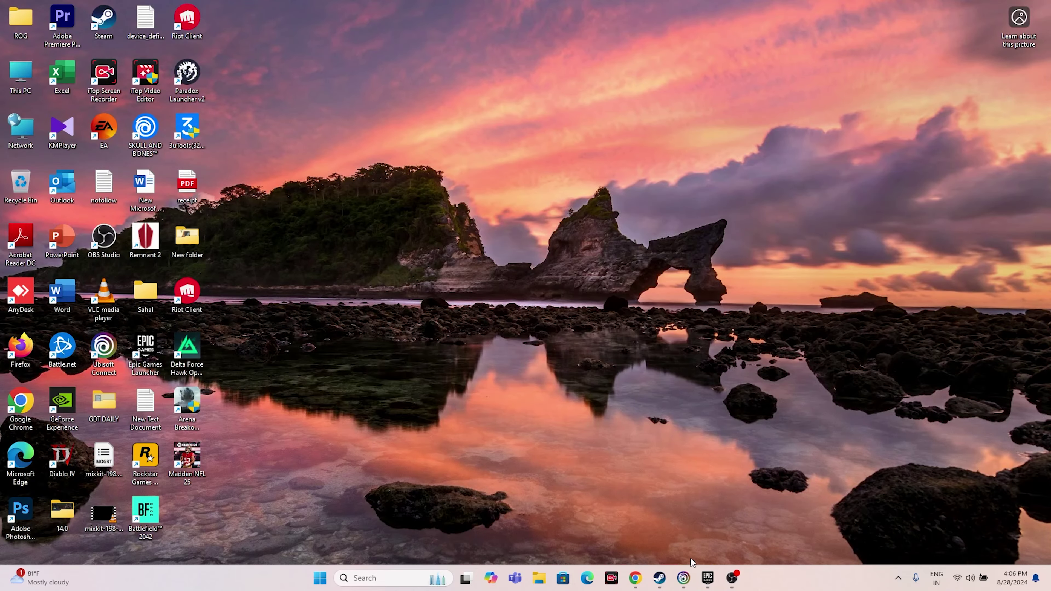
pyautogui.click(659, 578)
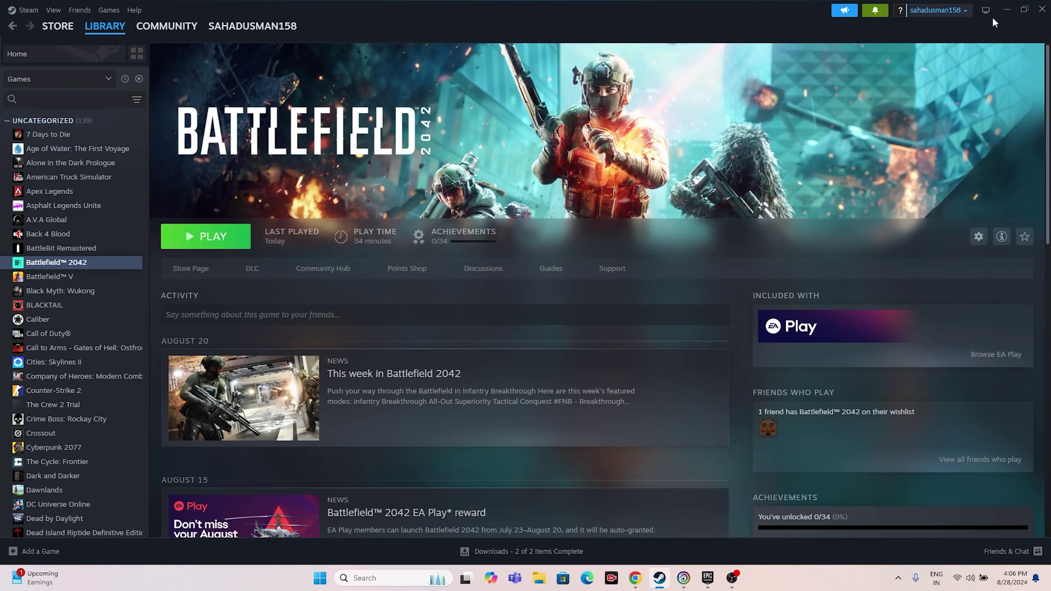
pyautogui.click(1006, 9)
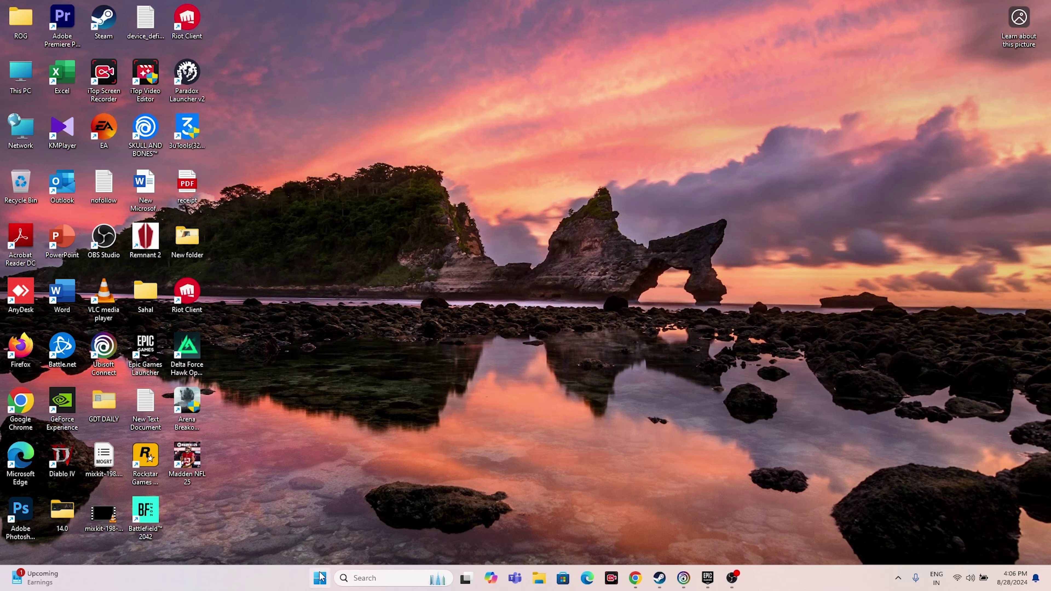
# View the computer's power options and dismiss them without choosing any.
pyautogui.click(318, 584)
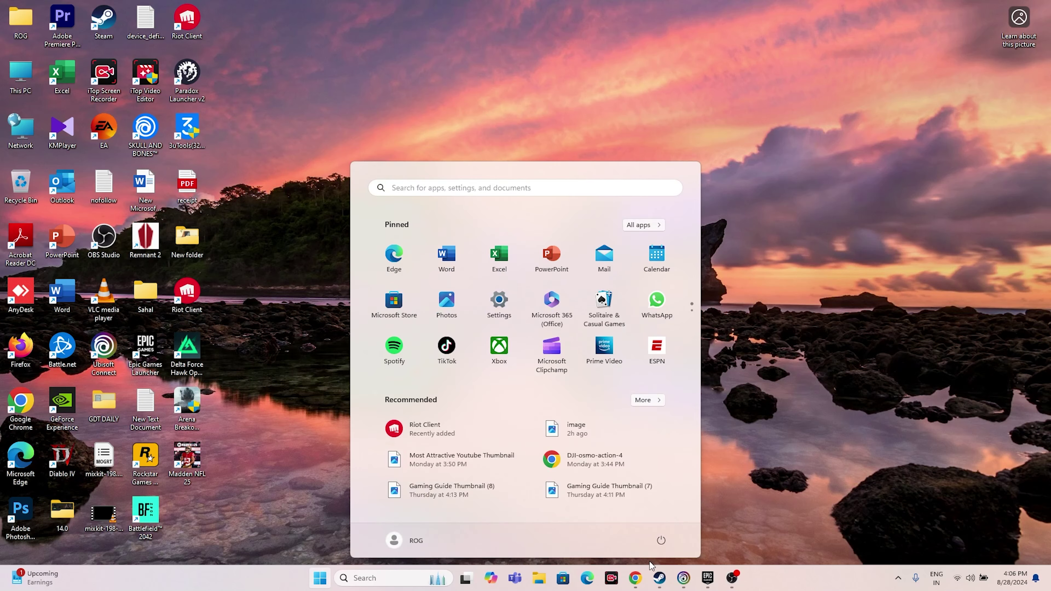
pyautogui.click(660, 540)
pyautogui.click(847, 466)
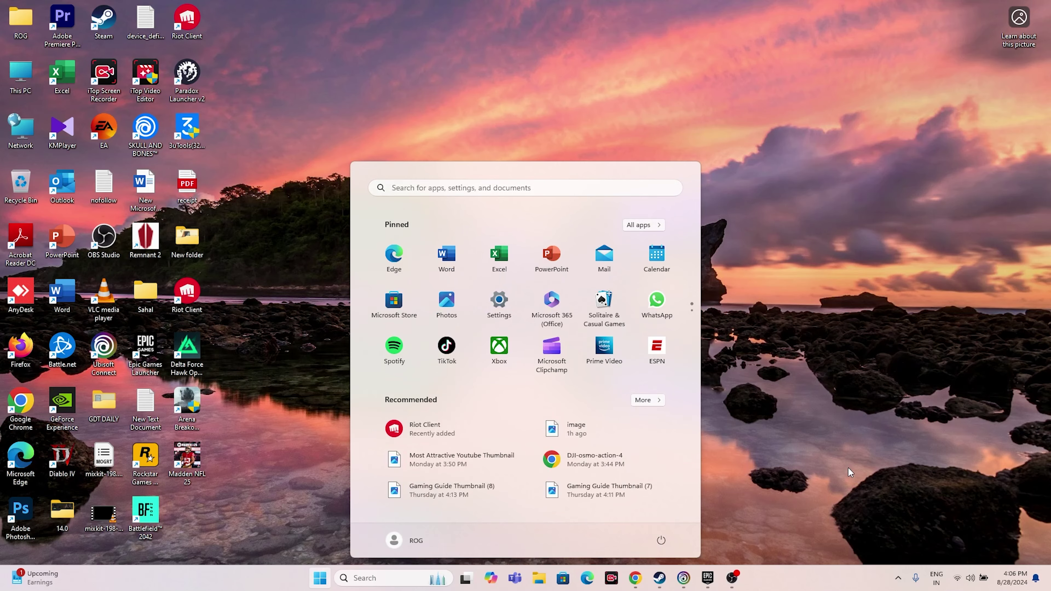
pyautogui.click(847, 466)
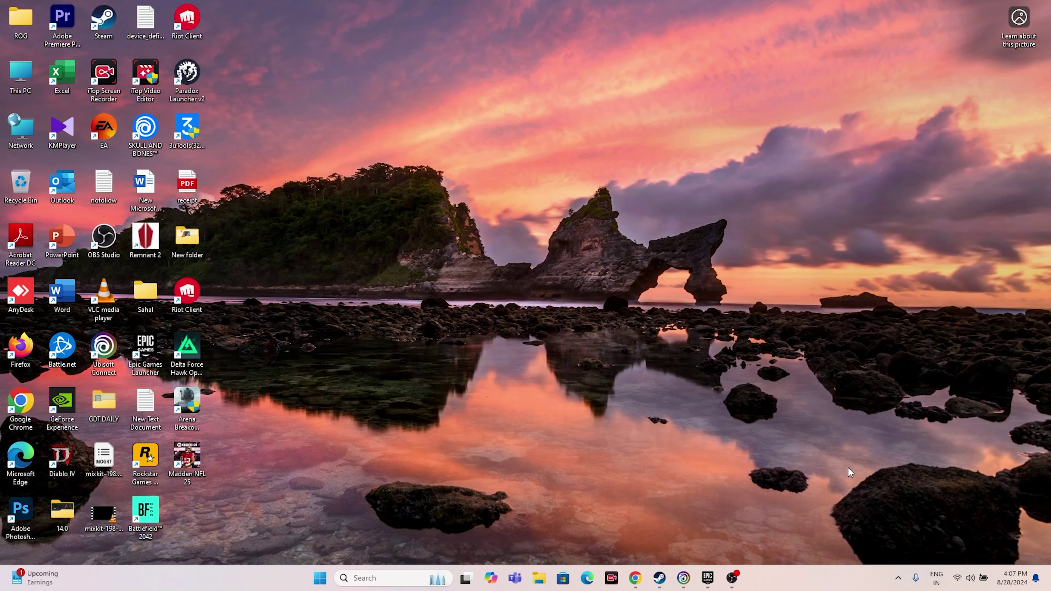
# Switch to the Epic Games Launcher and open the game library to browse the owned games.
pyautogui.click(707, 578)
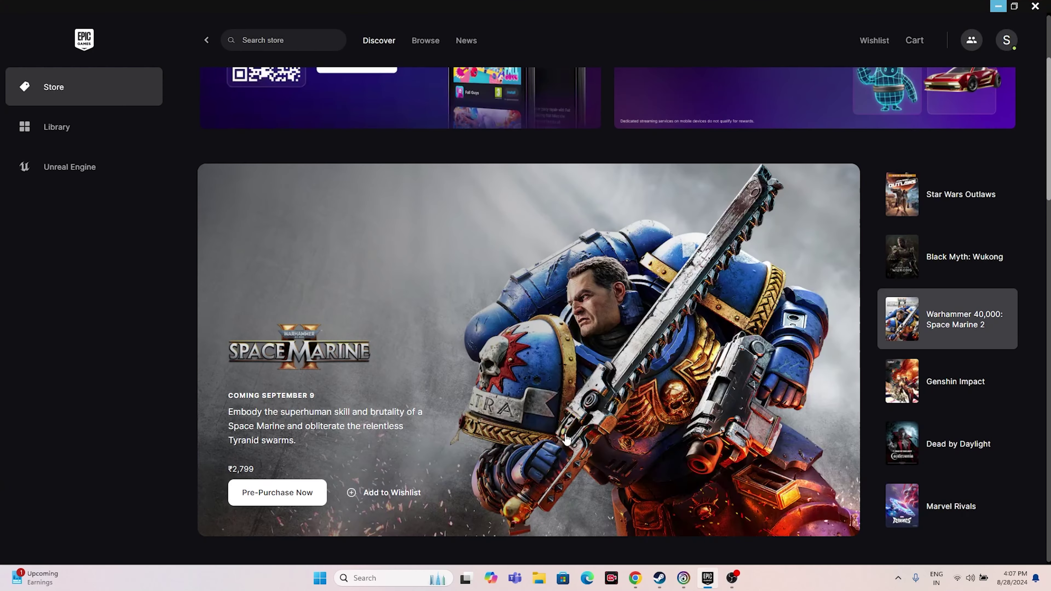
pyautogui.click(20, 132)
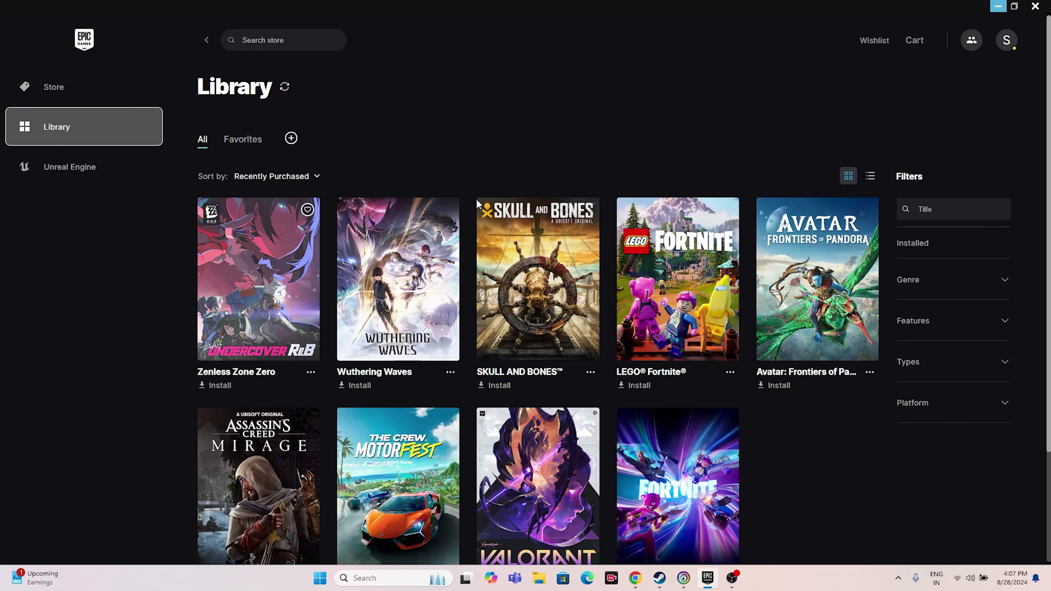
pyautogui.scroll(-3, 807, 410)
pyautogui.scroll(3, 815, 416)
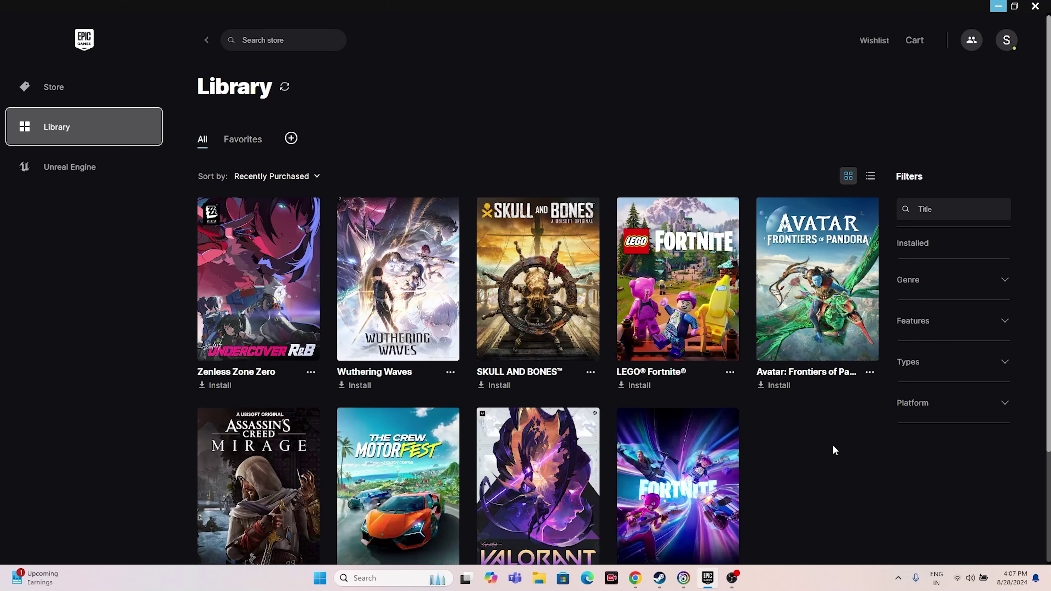
pyautogui.scroll(-1, 832, 445)
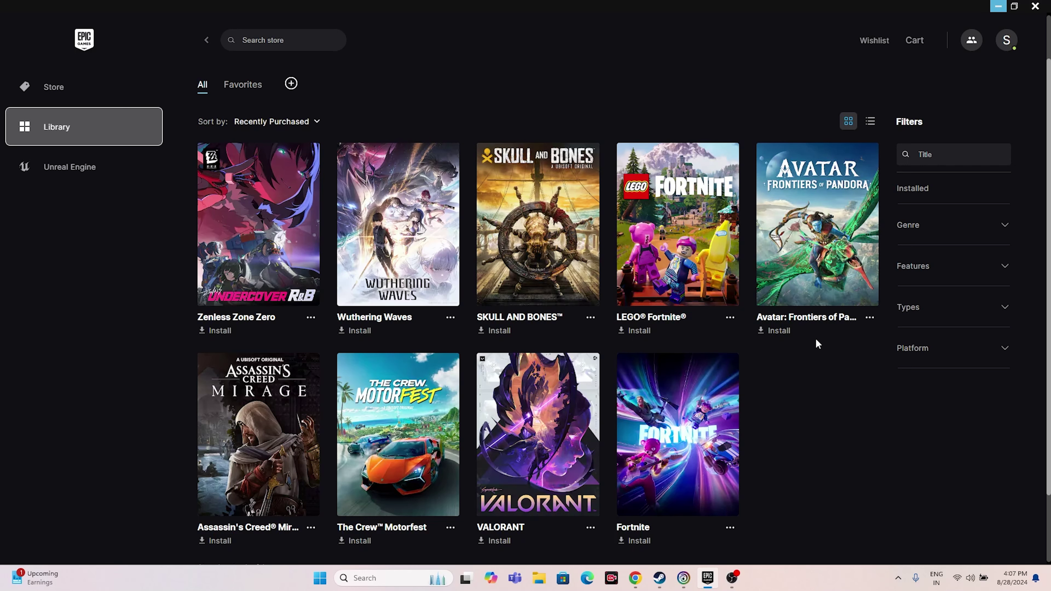
# View the options available for VALORANT in the library, dismiss them, and look over the game list.
pyautogui.click(590, 527)
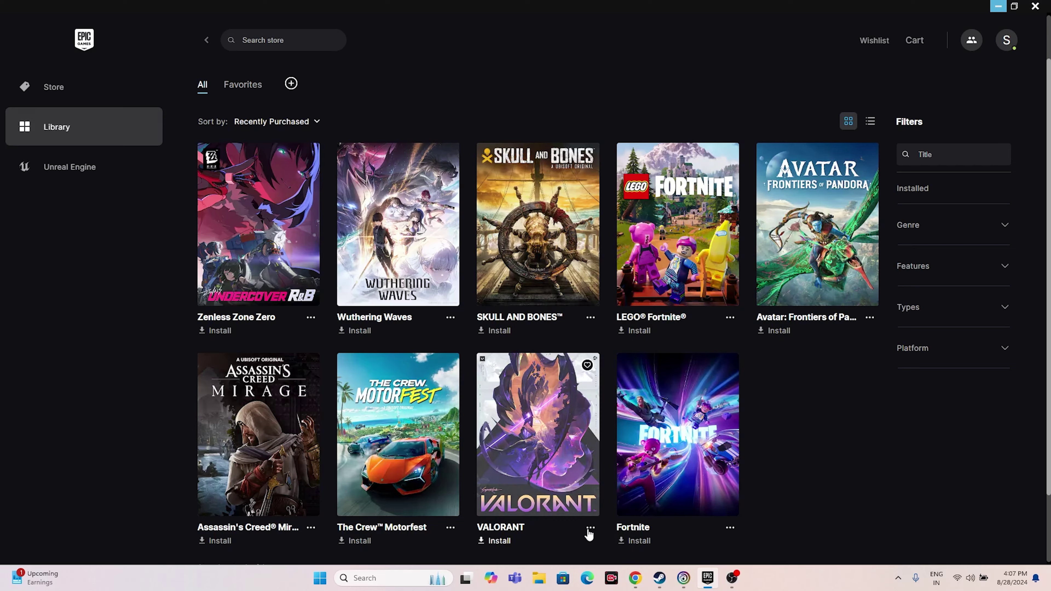
pyautogui.scroll(-1, 615, 492)
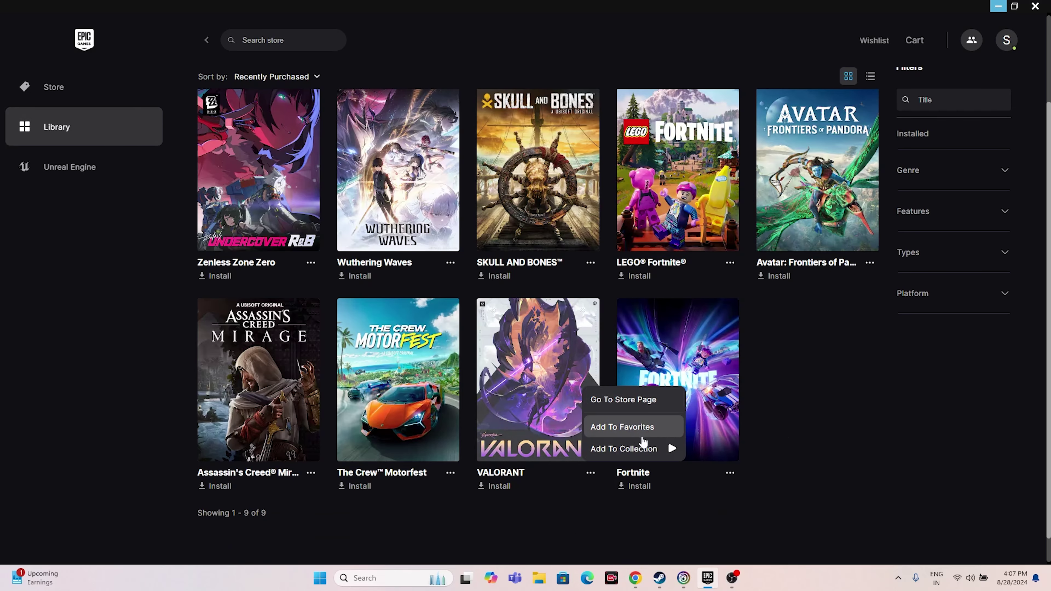
pyautogui.click(681, 492)
pyautogui.scroll(2, 862, 390)
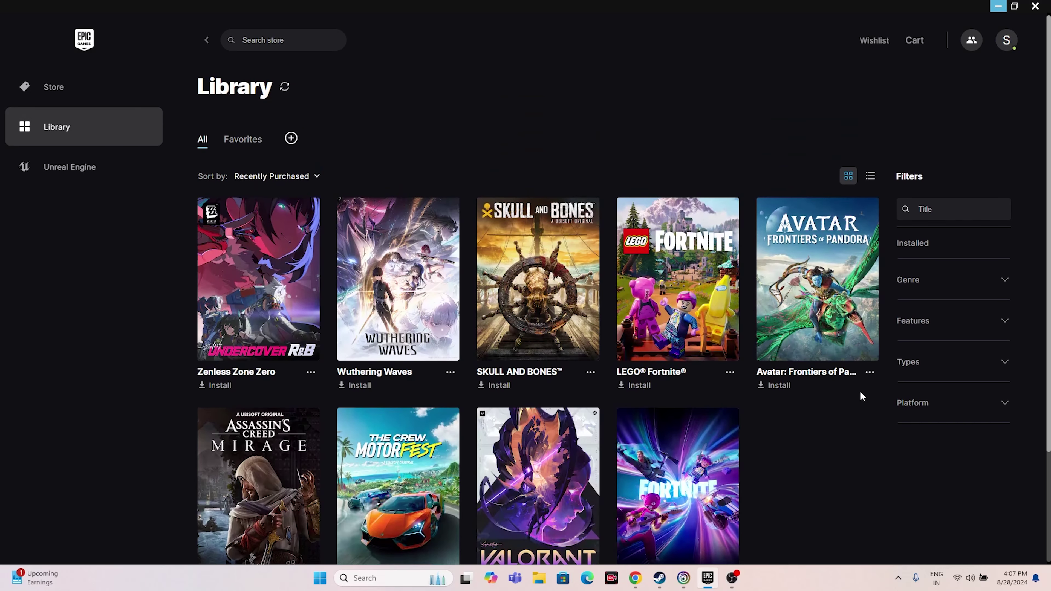
pyautogui.scroll(-1, 862, 391)
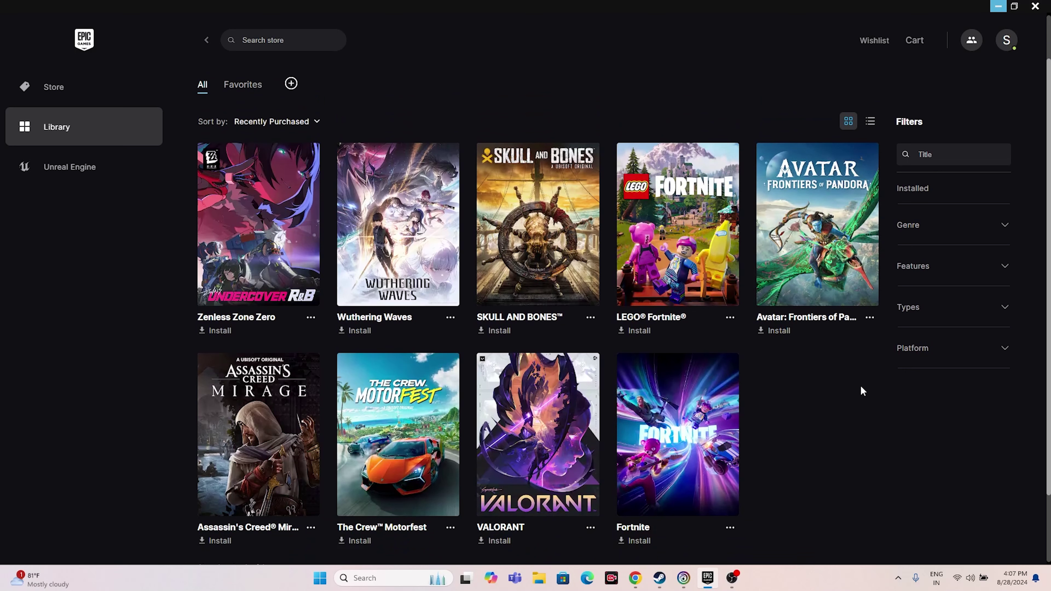
pyautogui.scroll(-2, 862, 391)
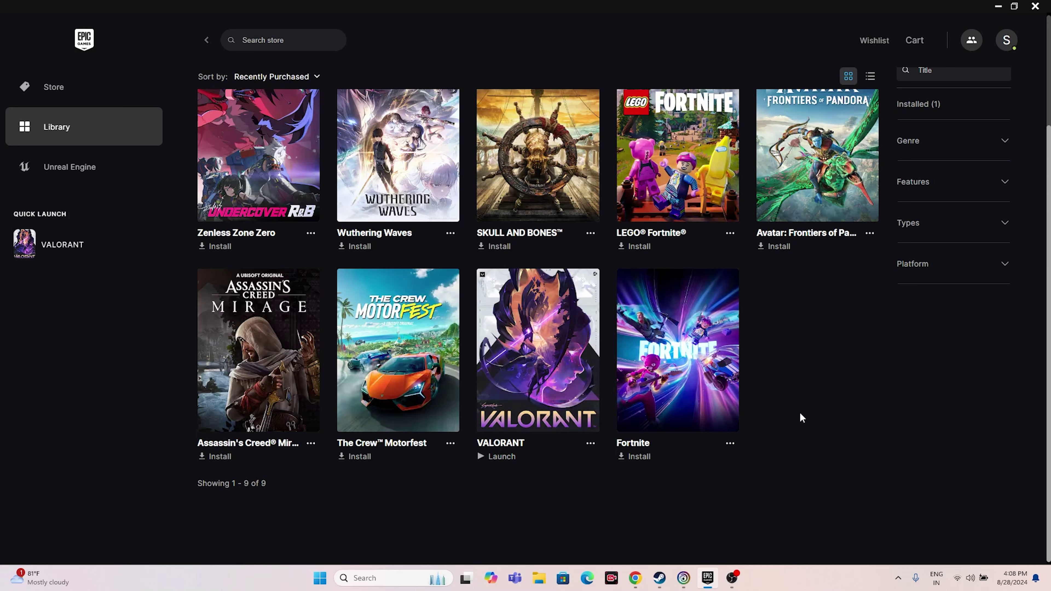
# Open VALORANT's installation folder from its management settings and maximize the File Explorer window.
pyautogui.click(590, 443)
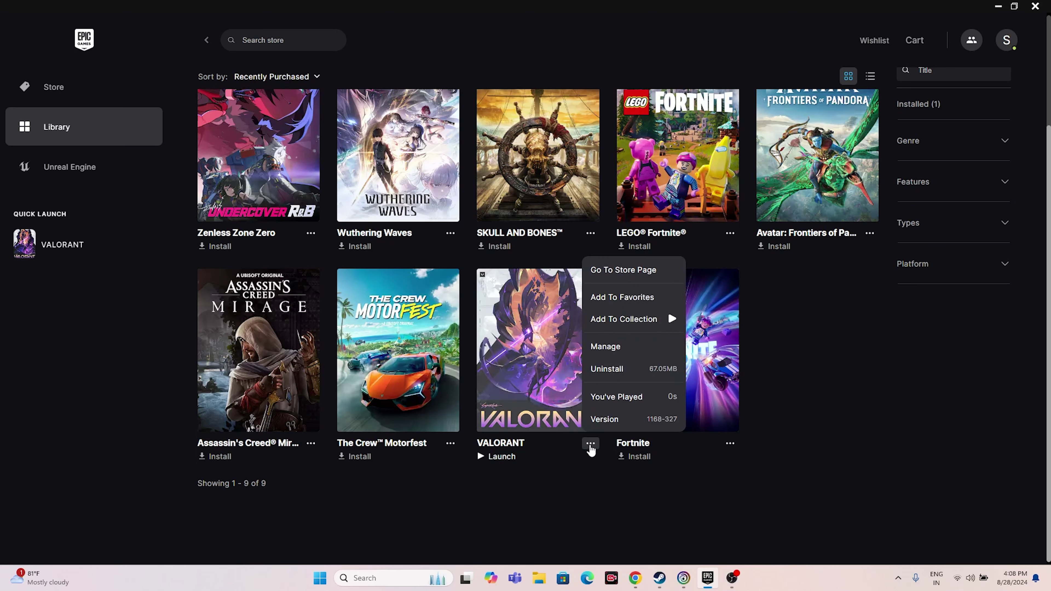
pyautogui.click(624, 347)
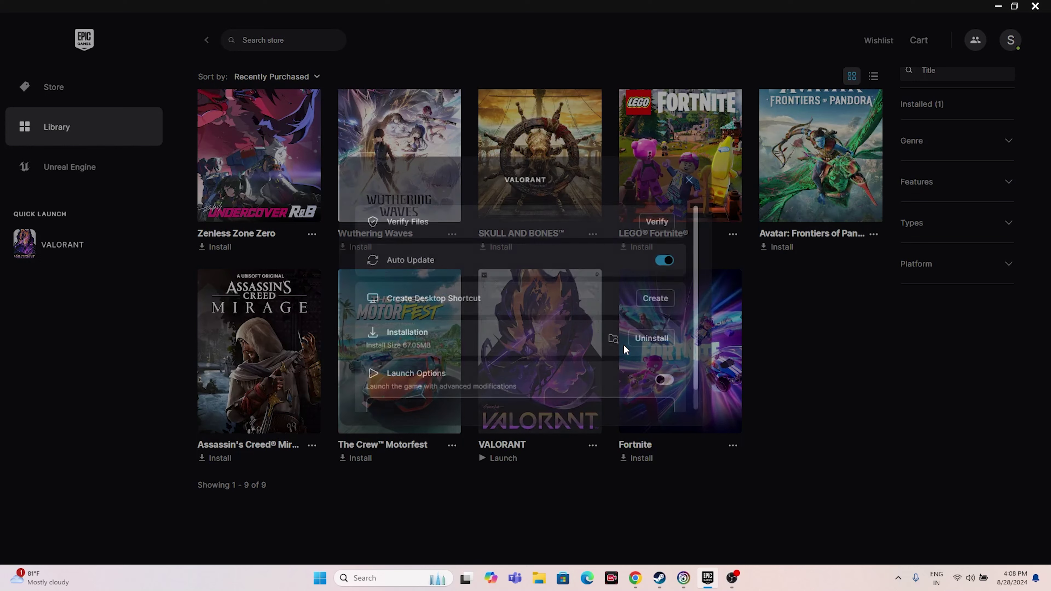
pyautogui.moveTo(393, 330); pyautogui.dragTo(469, 335)
pyautogui.click(613, 336)
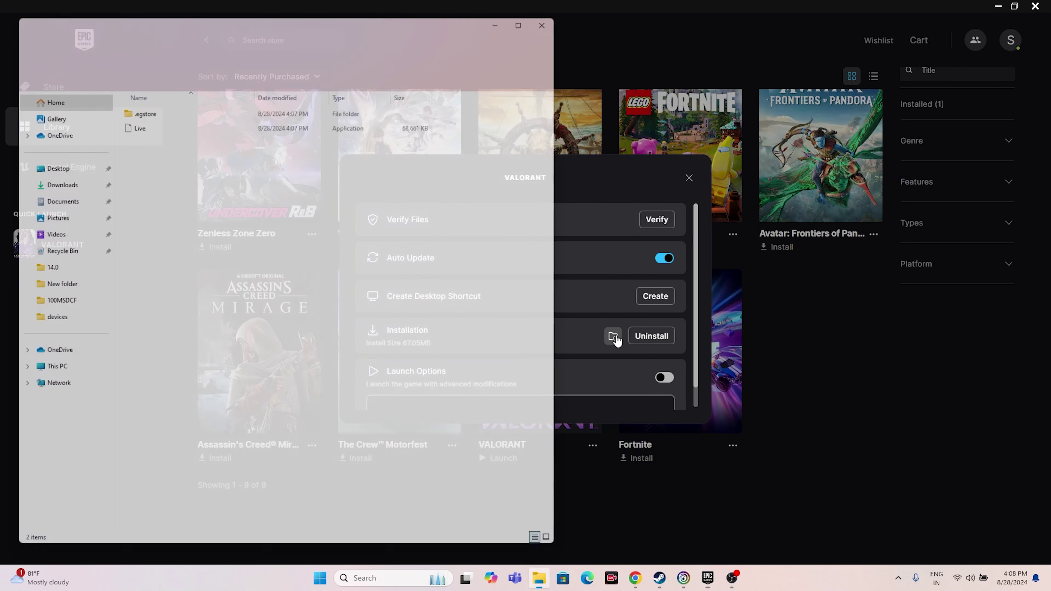
pyautogui.click(532, 15)
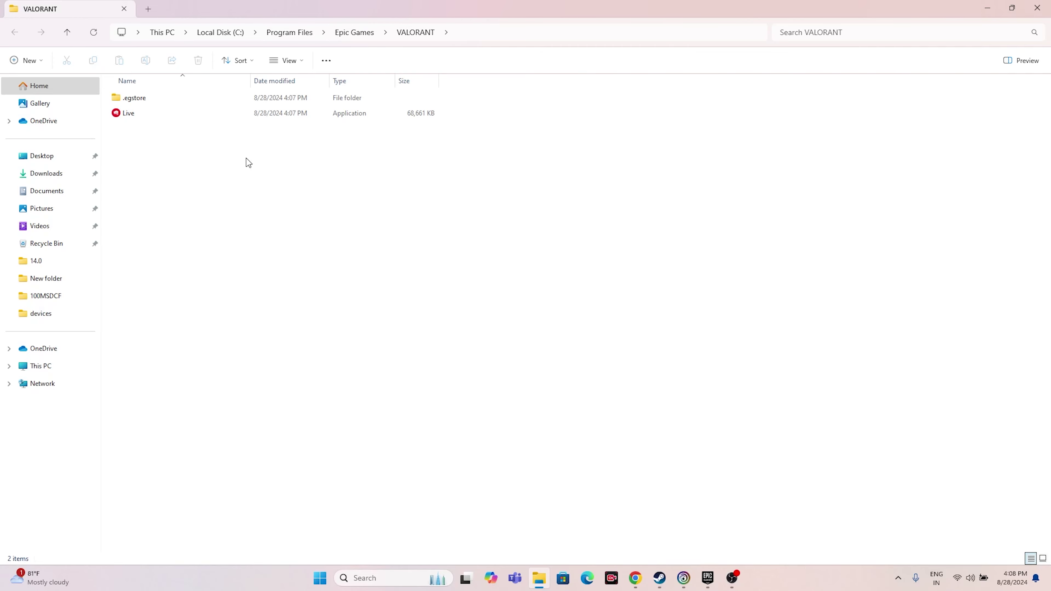
# Browse from This PC through Local Disk (C:), Program Files and Epic Games to the VALORANT folder.
pyautogui.click(41, 366)
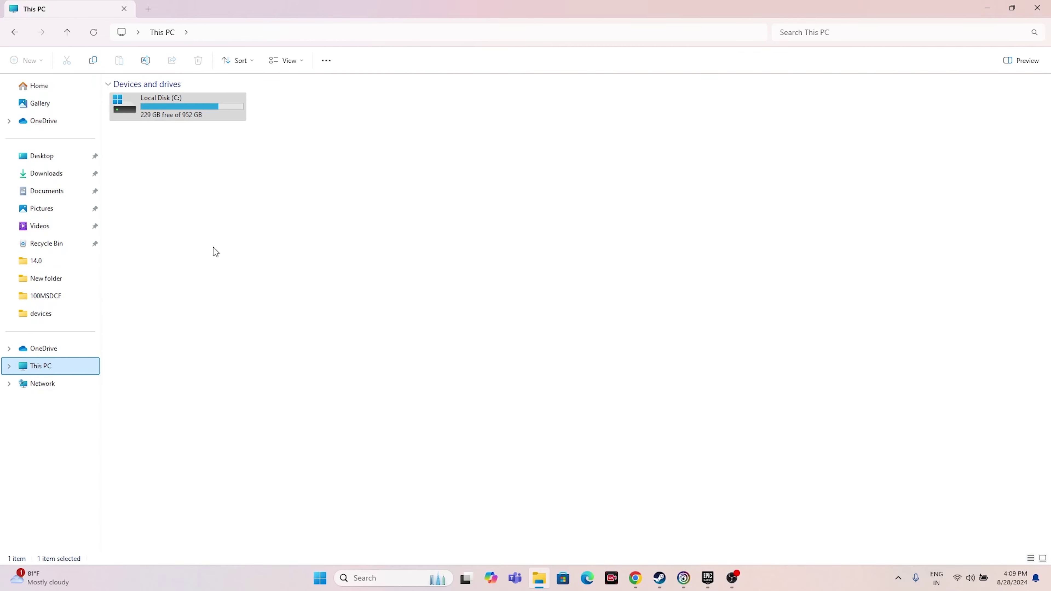
pyautogui.doubleClick(188, 115)
pyautogui.doubleClick(167, 208)
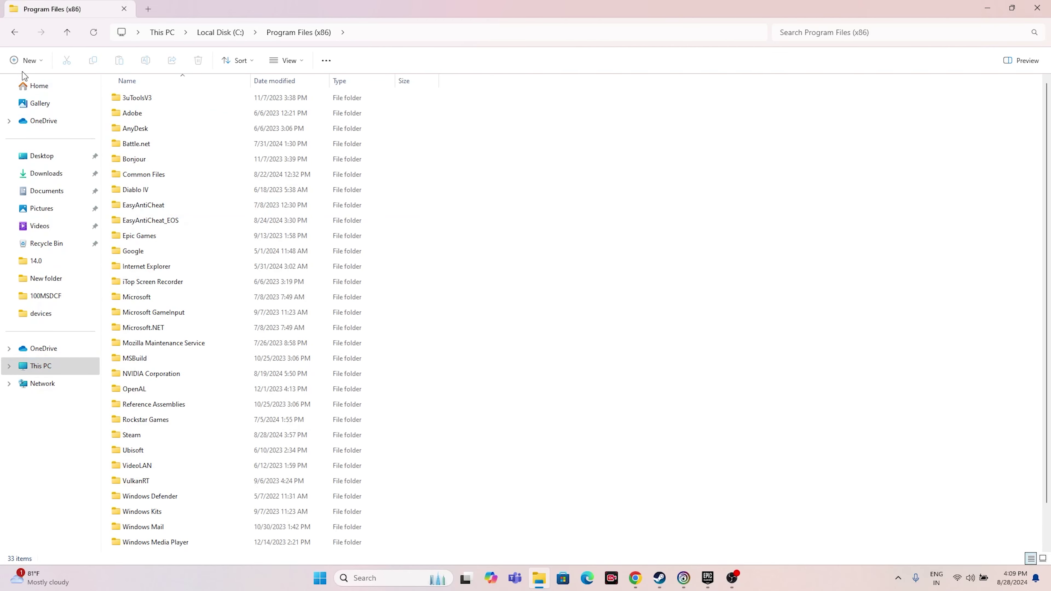
pyautogui.click(14, 31)
pyautogui.doubleClick(164, 192)
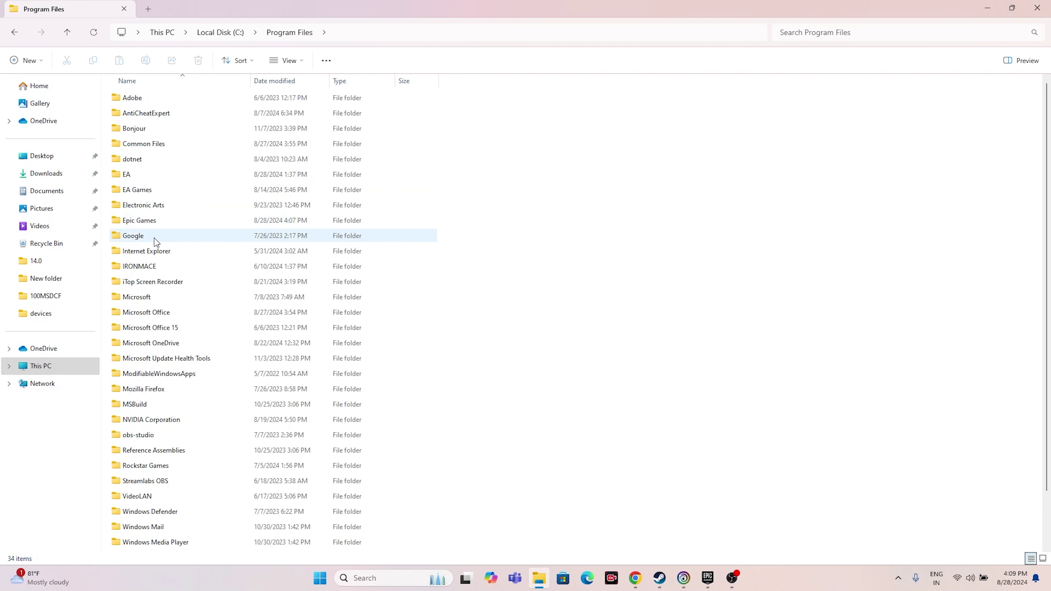
pyautogui.doubleClick(146, 220)
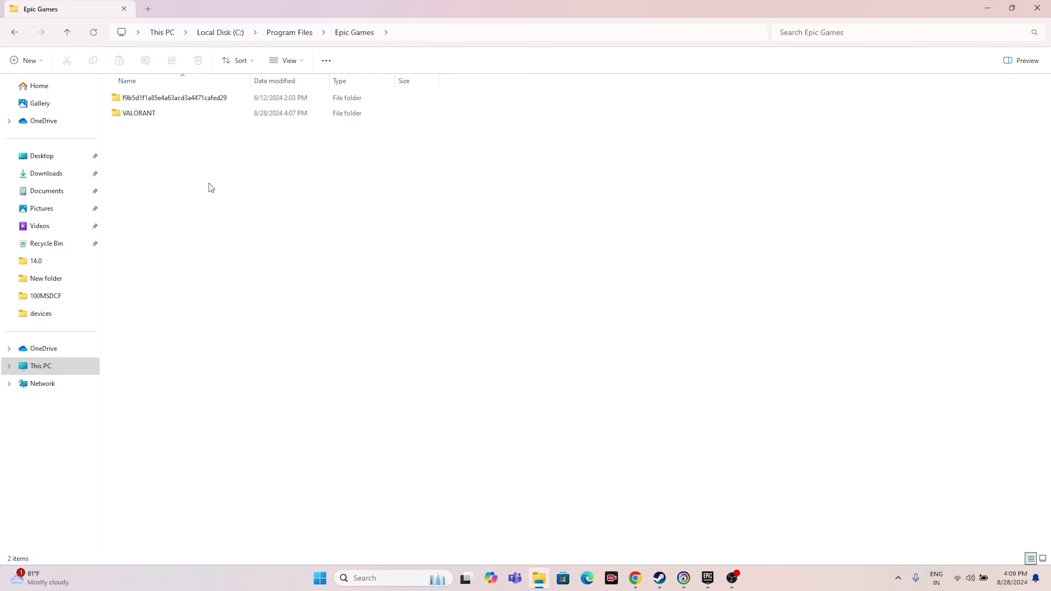
pyautogui.doubleClick(143, 116)
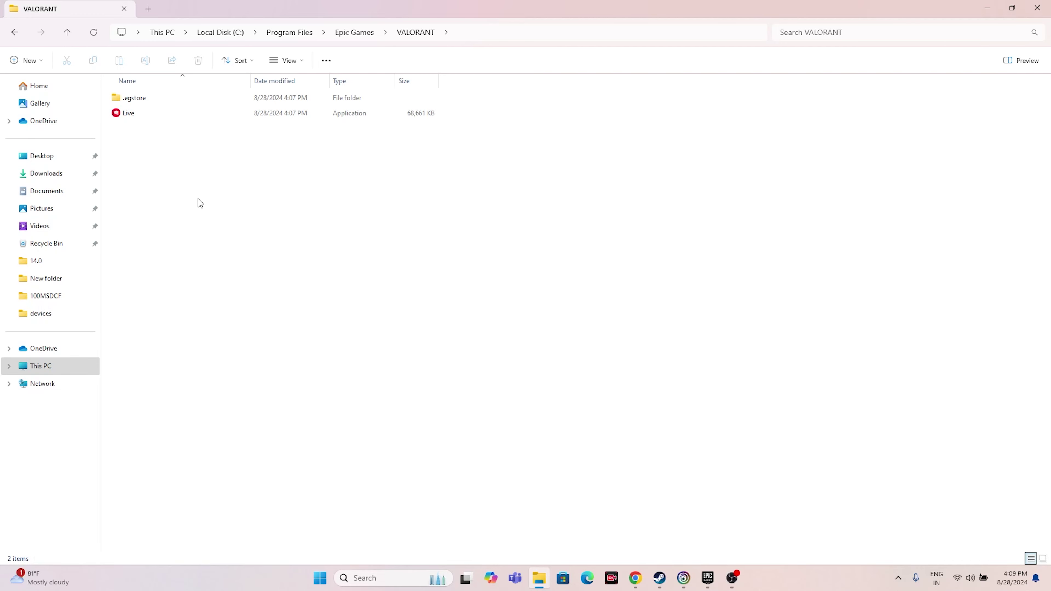
pyautogui.click(14, 32)
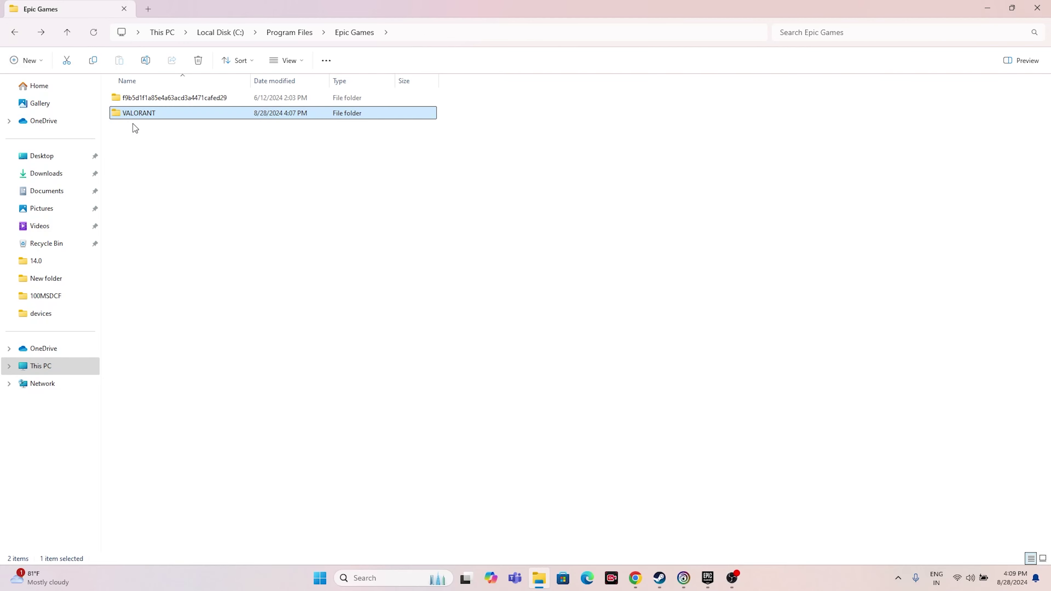
pyautogui.doubleClick(133, 114)
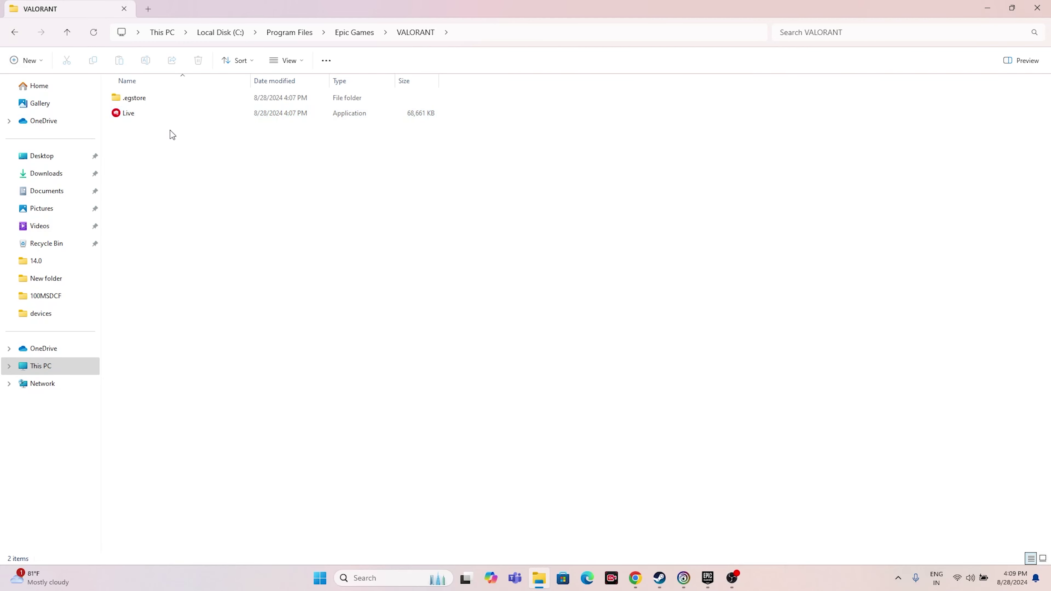
# Set the Live application in the VALORANT folder to run as an administrator in its compatibility properties and apply the change.
pyautogui.click(152, 118)
pyautogui.rightClick(151, 119)
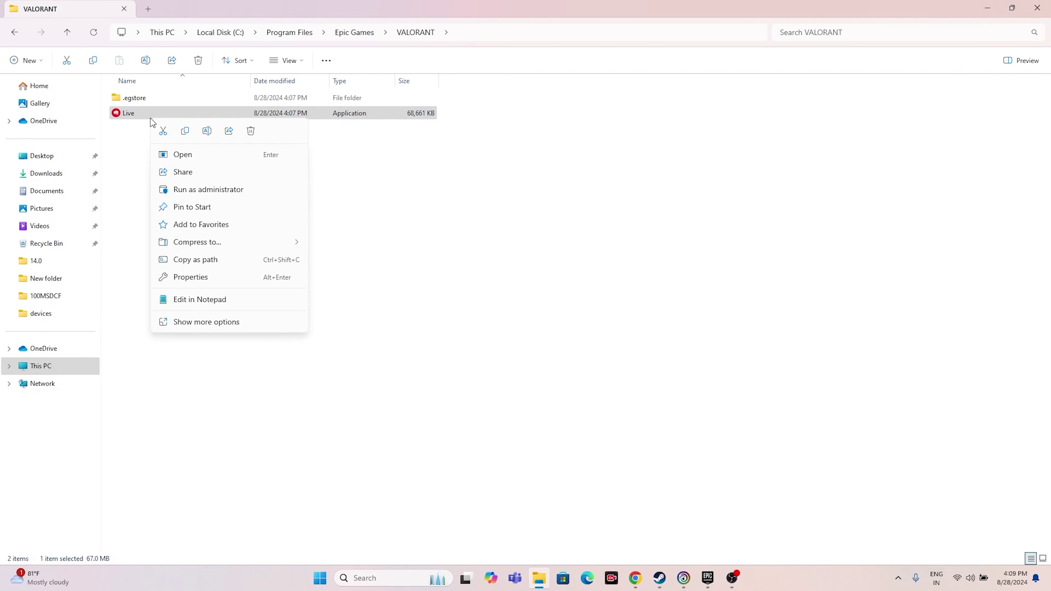
pyautogui.click(221, 327)
pyautogui.click(223, 392)
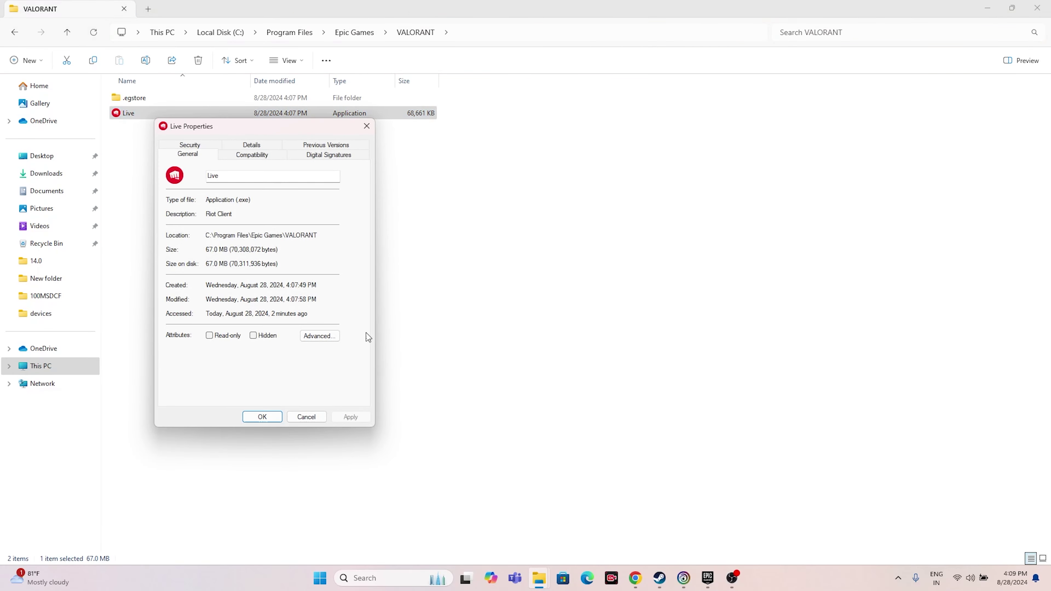
pyautogui.click(259, 156)
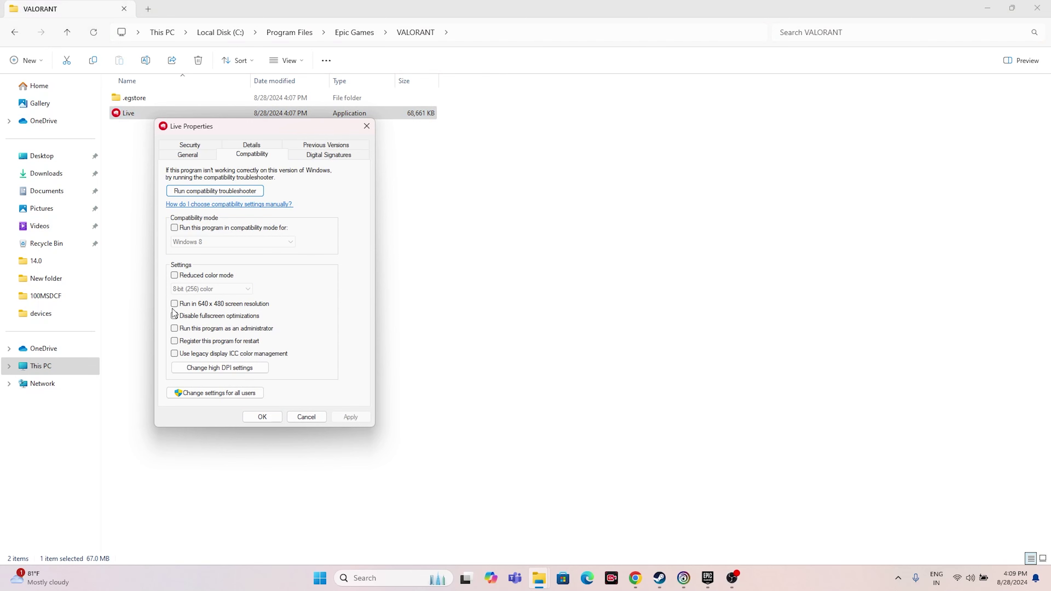
pyautogui.click(174, 329)
pyautogui.click(350, 417)
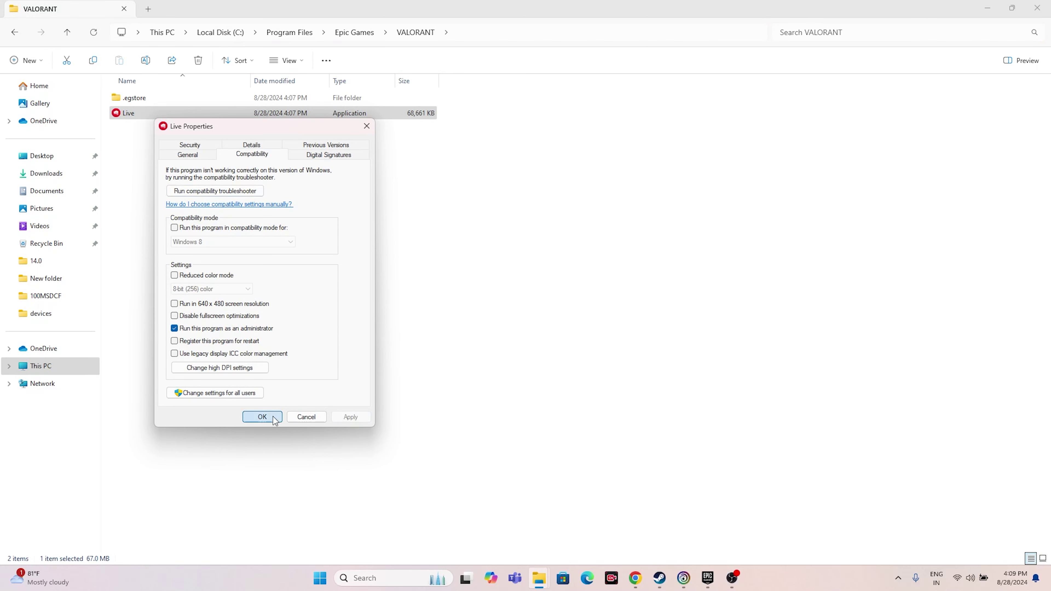
# Confirm the Live application's properties, reopen its compatibility settings, and turn off running the program as an administrator.
pyautogui.click(262, 417)
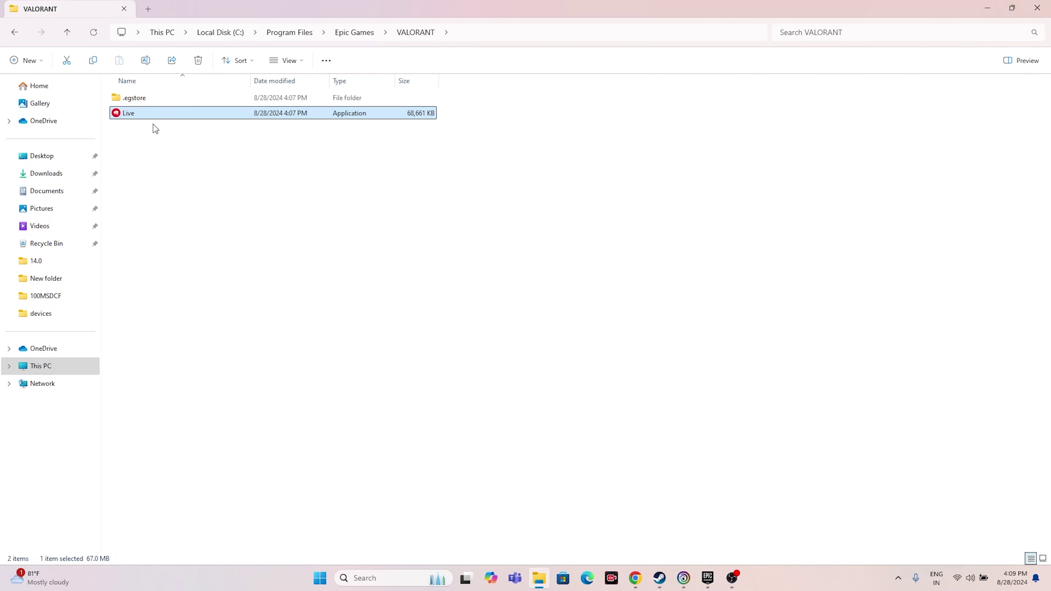
pyautogui.rightClick(148, 116)
pyautogui.click(192, 321)
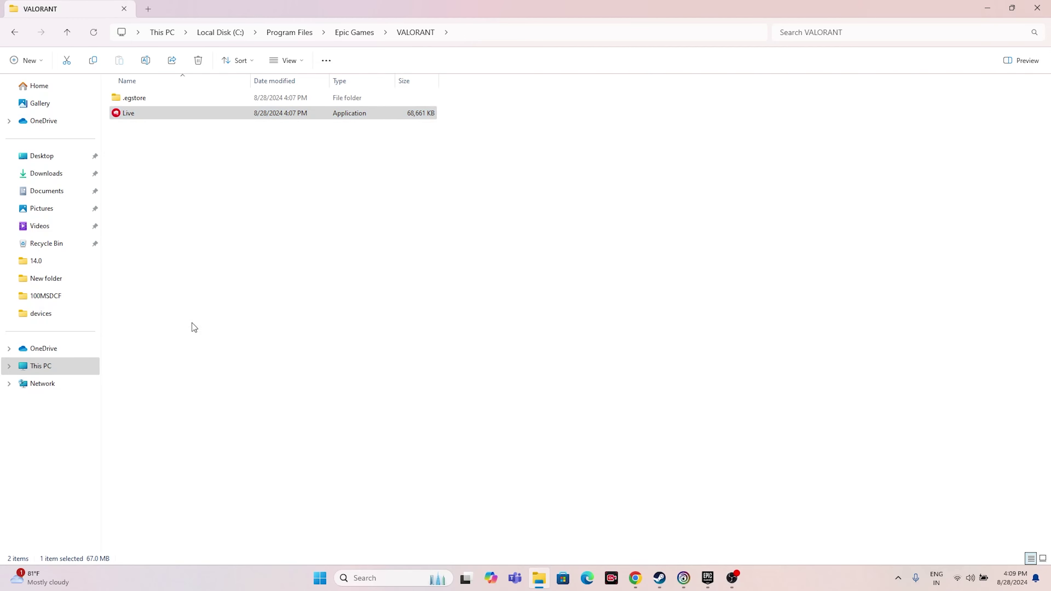
pyautogui.click(196, 391)
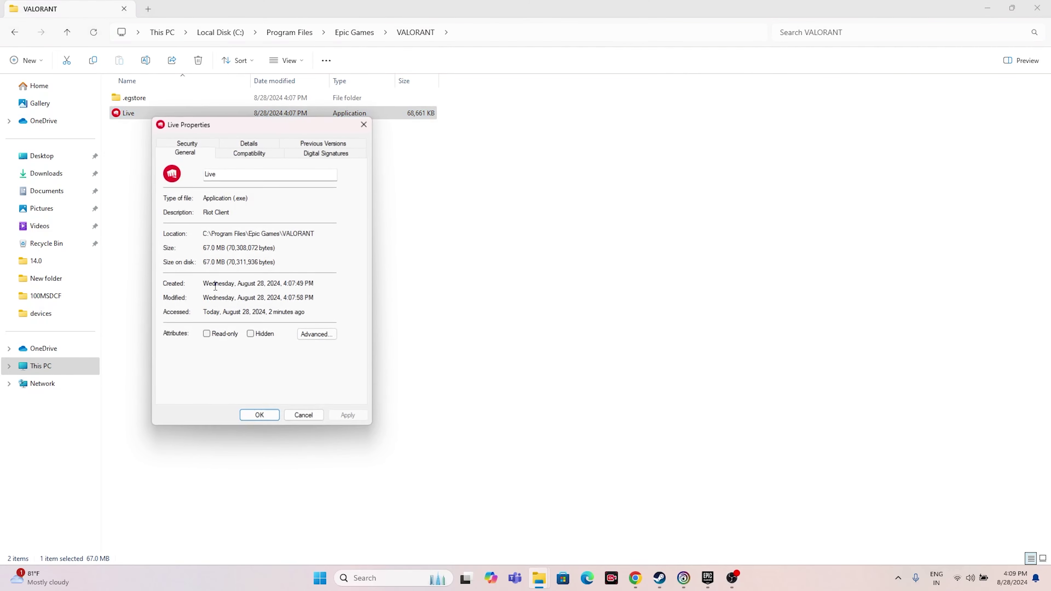
pyautogui.click(249, 153)
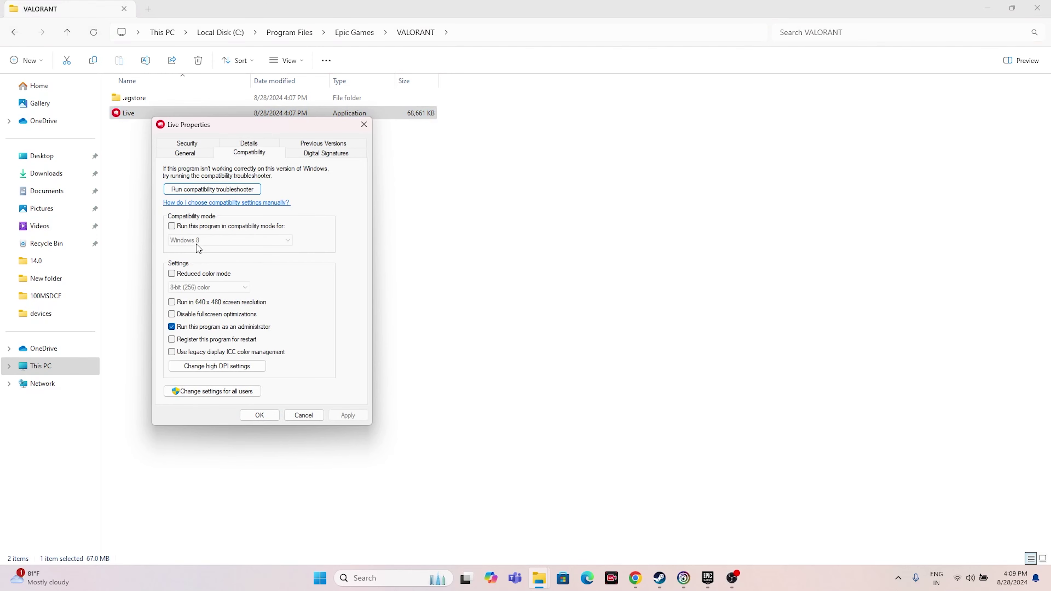
pyautogui.click(171, 326)
# Enable compatibility mode for the Live application, set it to Windows 7, and apply the change.
pyautogui.click(172, 229)
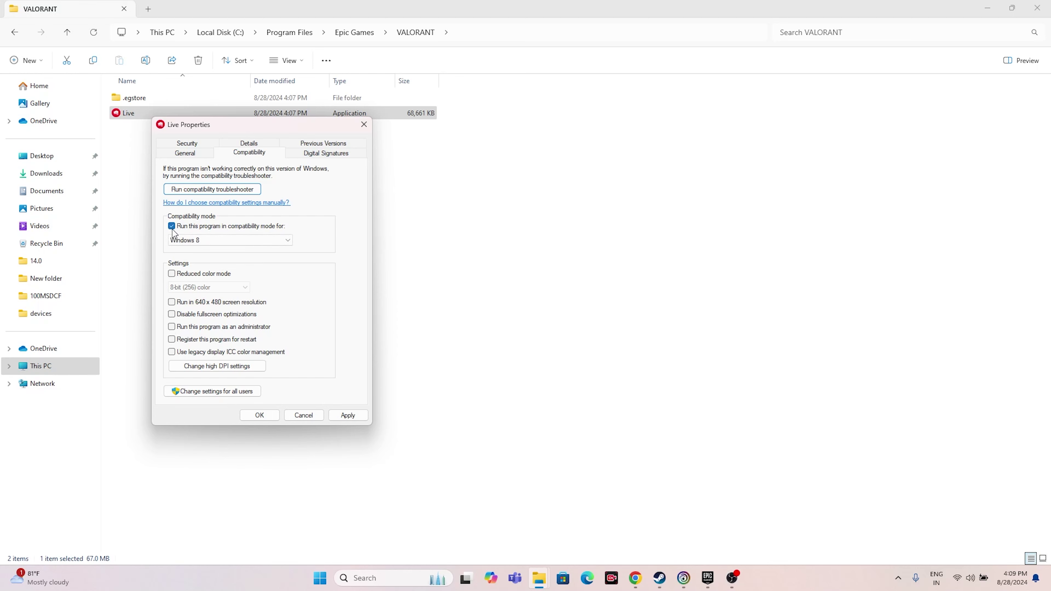
pyautogui.click(254, 240)
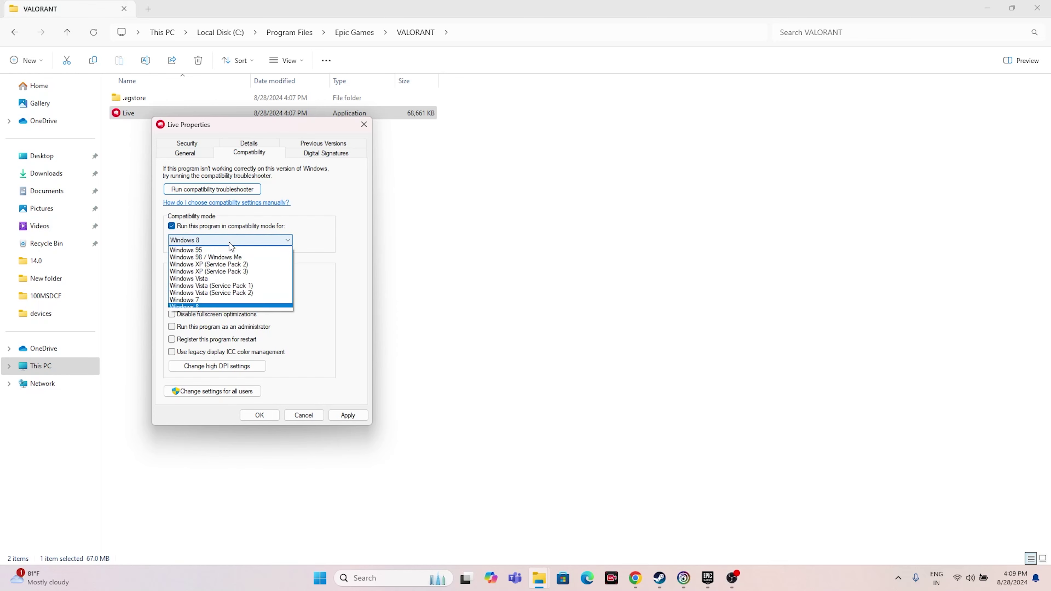
pyautogui.click(200, 300)
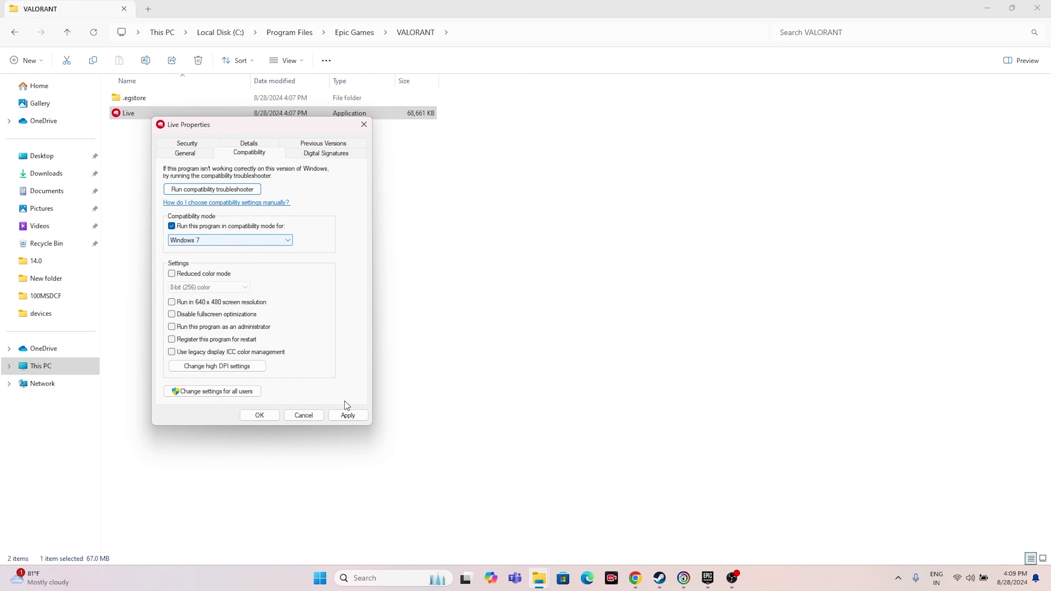
pyautogui.click(348, 415)
# Change the Live application's compatibility mode to Windows 8 and apply it.
pyautogui.click(212, 245)
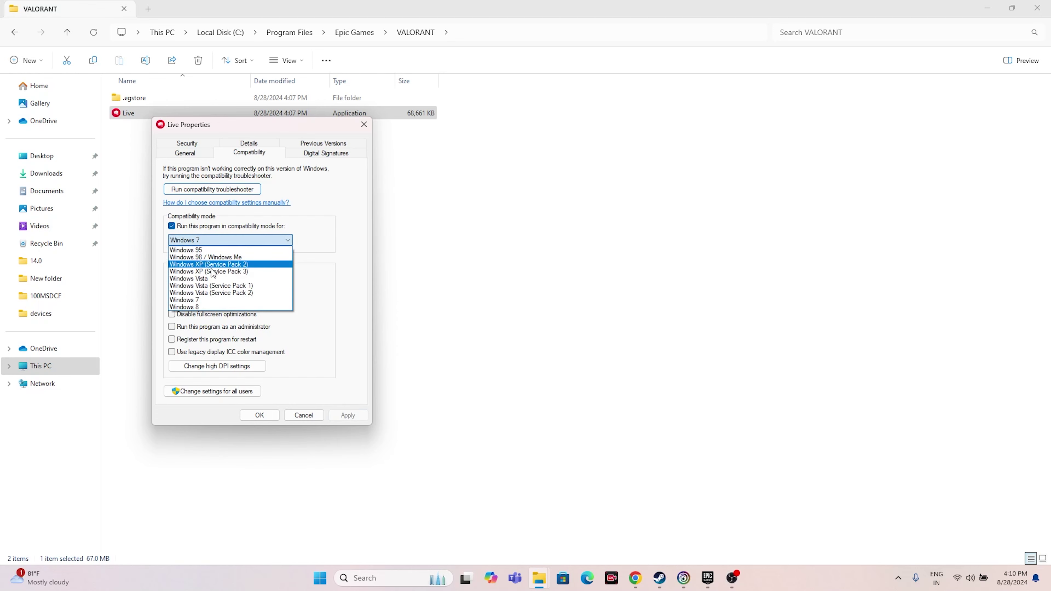
pyautogui.click(207, 306)
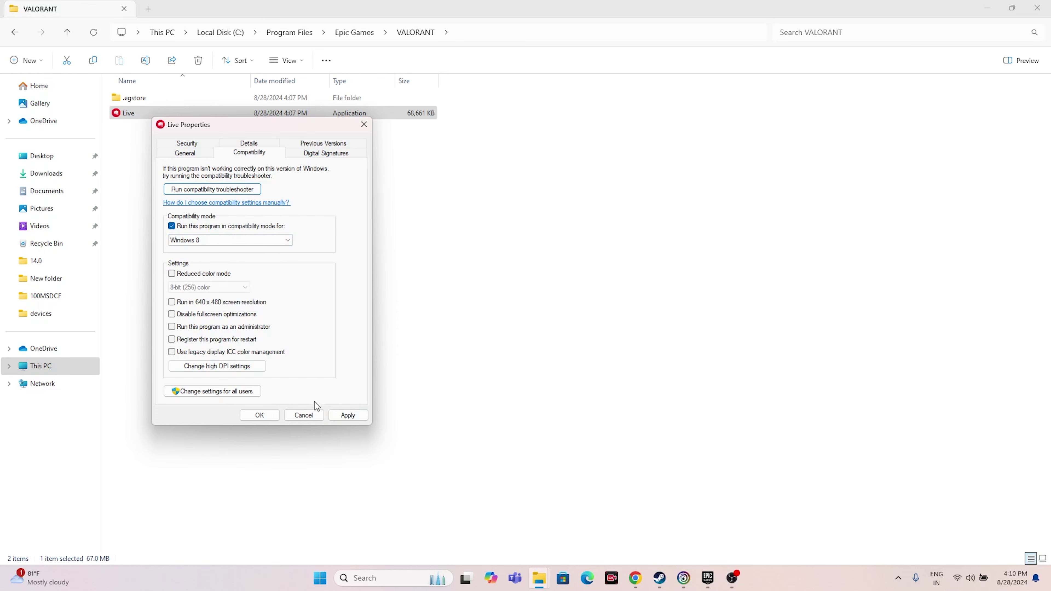
pyautogui.click(348, 415)
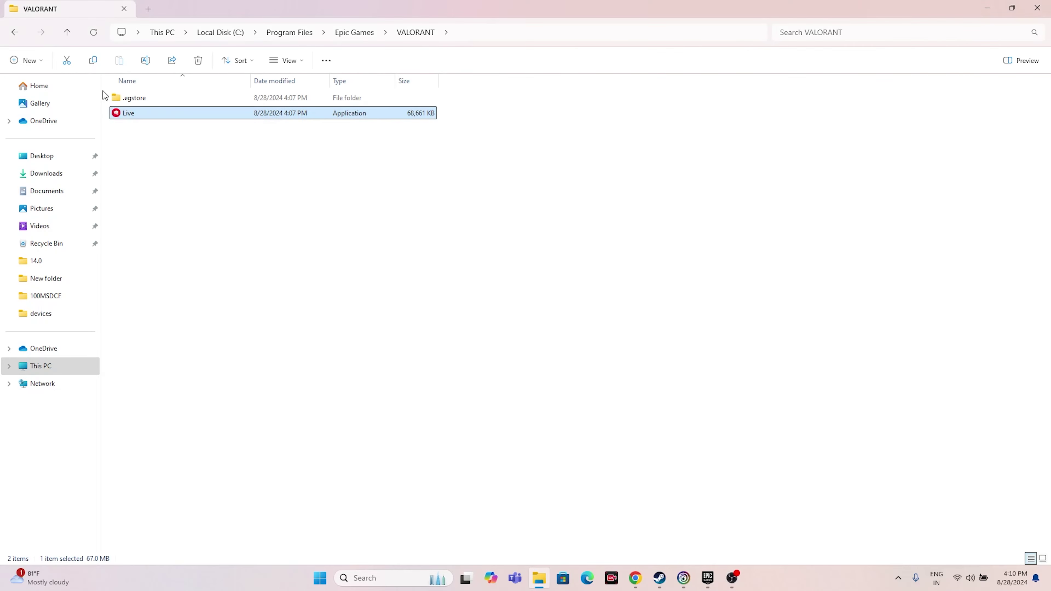
# Close the VALORANT folder window and minimize the Epic Games Launcher to show the desktop.
pyautogui.click(1037, 8)
pyautogui.click(689, 177)
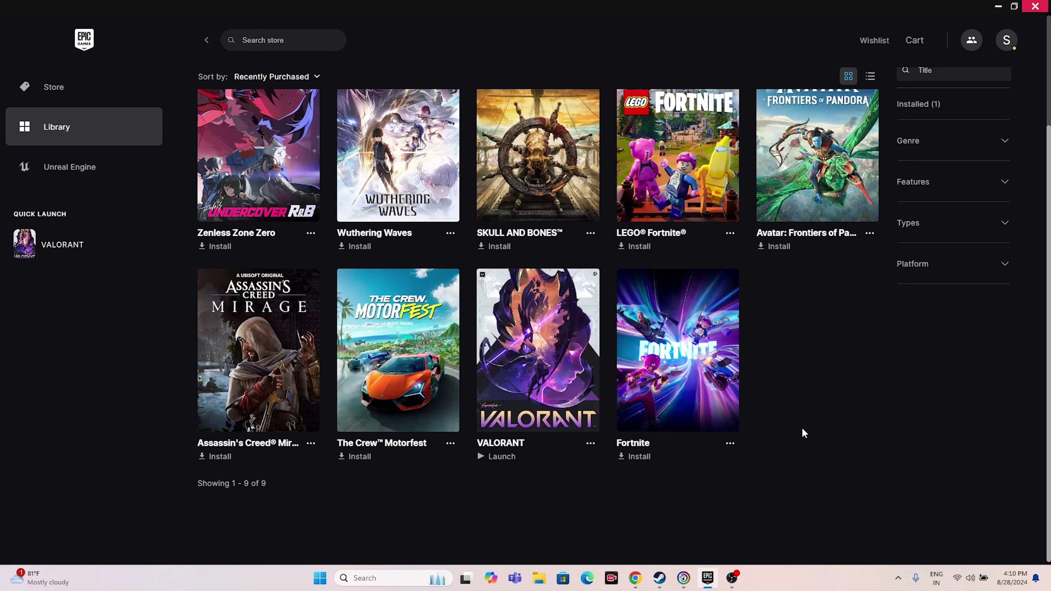
pyautogui.click(998, 6)
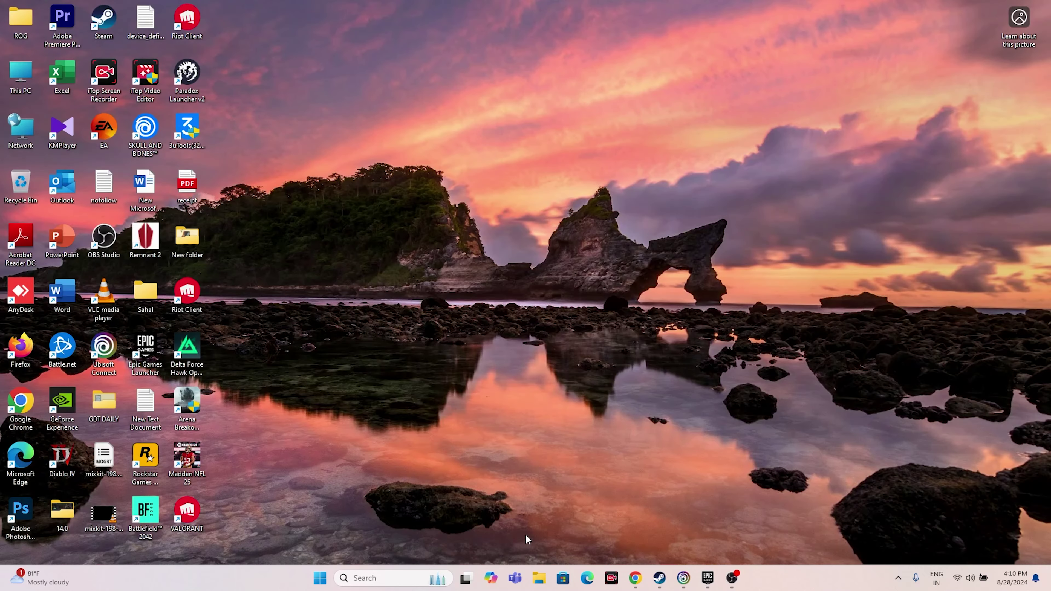
# Open the Documents folder in File Explorer, look over the game folders stored there, and close the window.
pyautogui.click(539, 580)
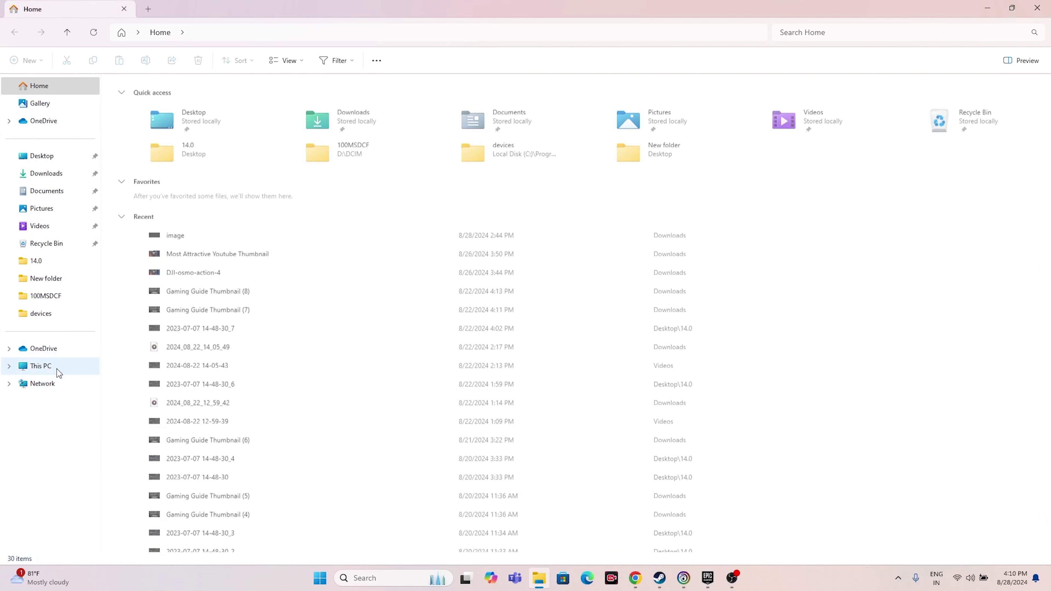
pyautogui.click(57, 366)
pyautogui.click(47, 191)
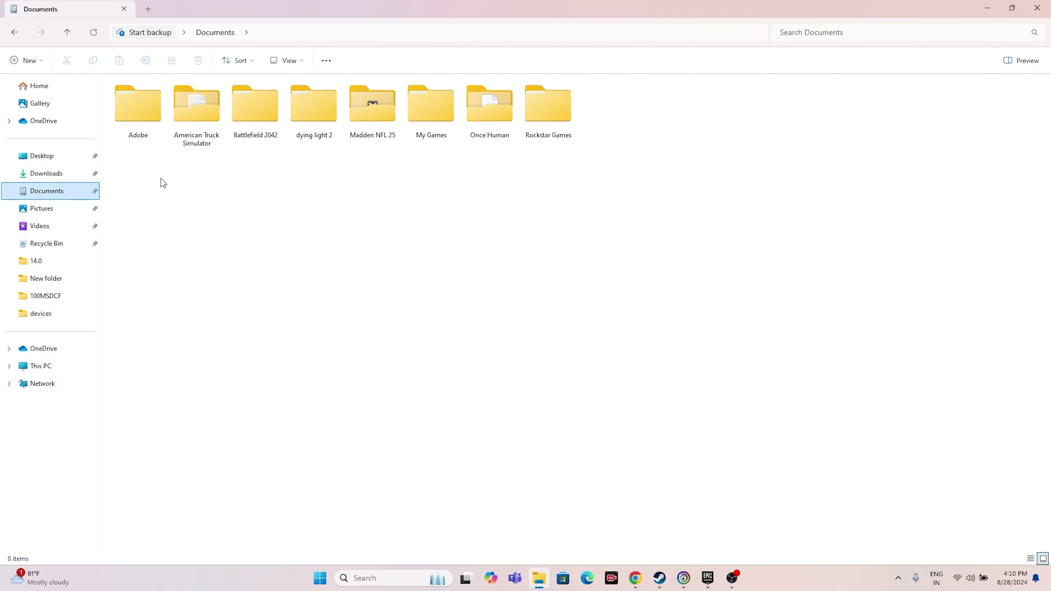
pyautogui.moveTo(590, 158); pyautogui.dragTo(138, 126)
pyautogui.click(248, 199)
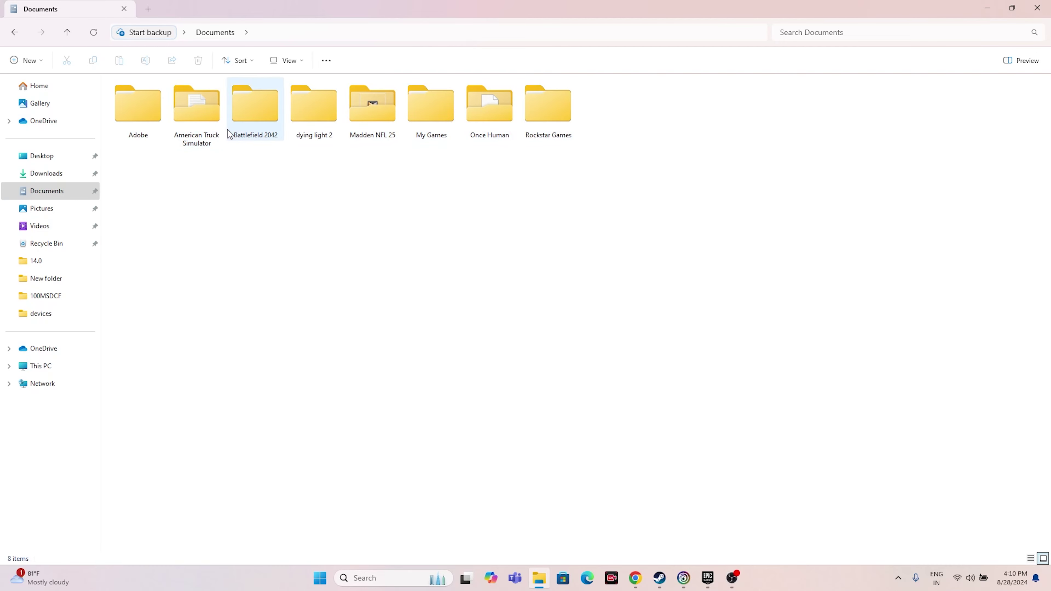
pyautogui.moveTo(268, 126)
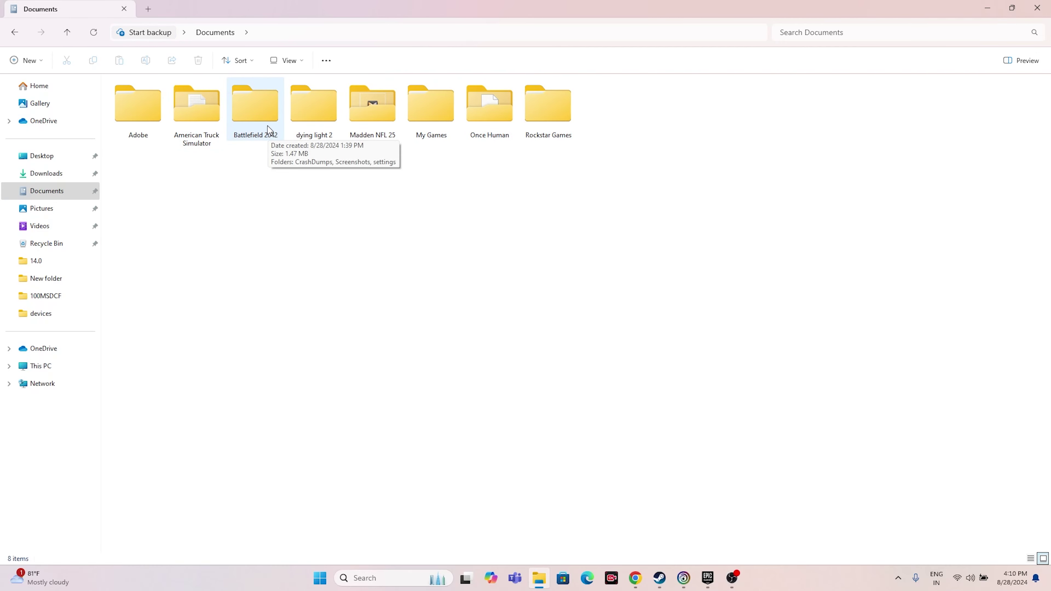
pyautogui.moveTo(379, 139)
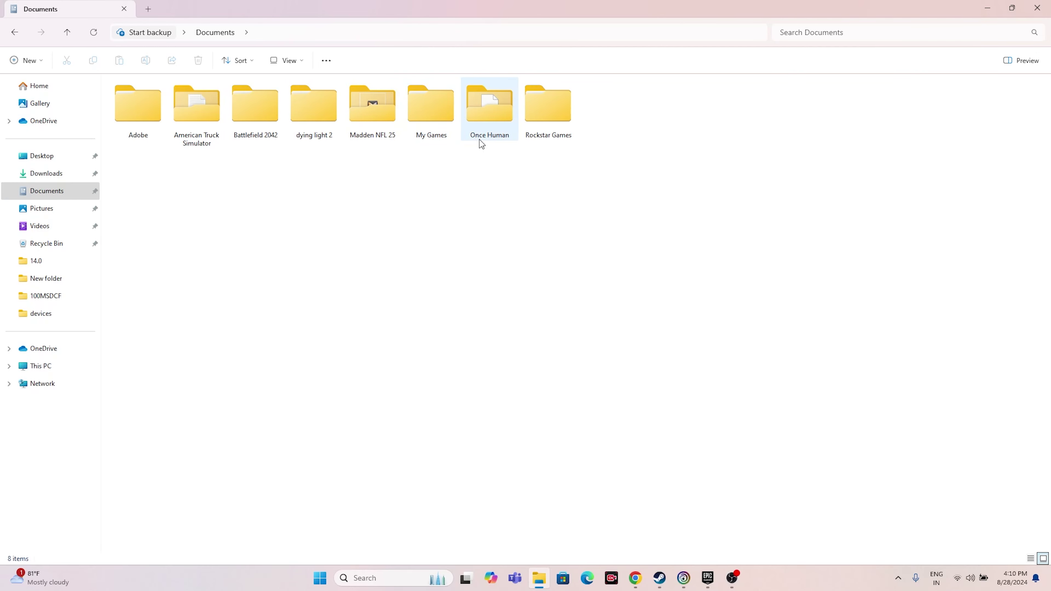
pyautogui.moveTo(479, 140)
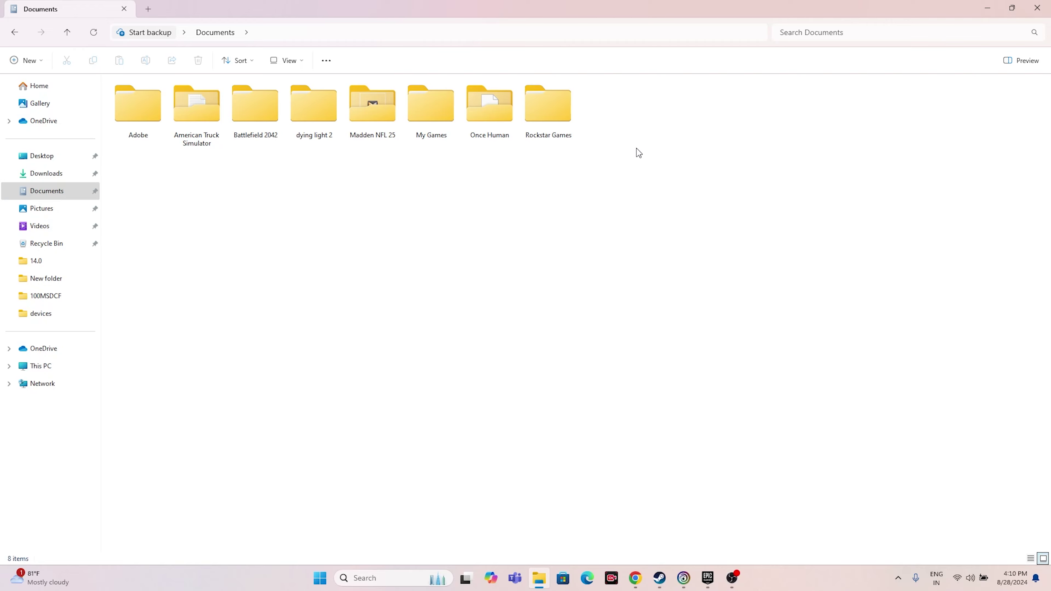
pyautogui.click(1038, 6)
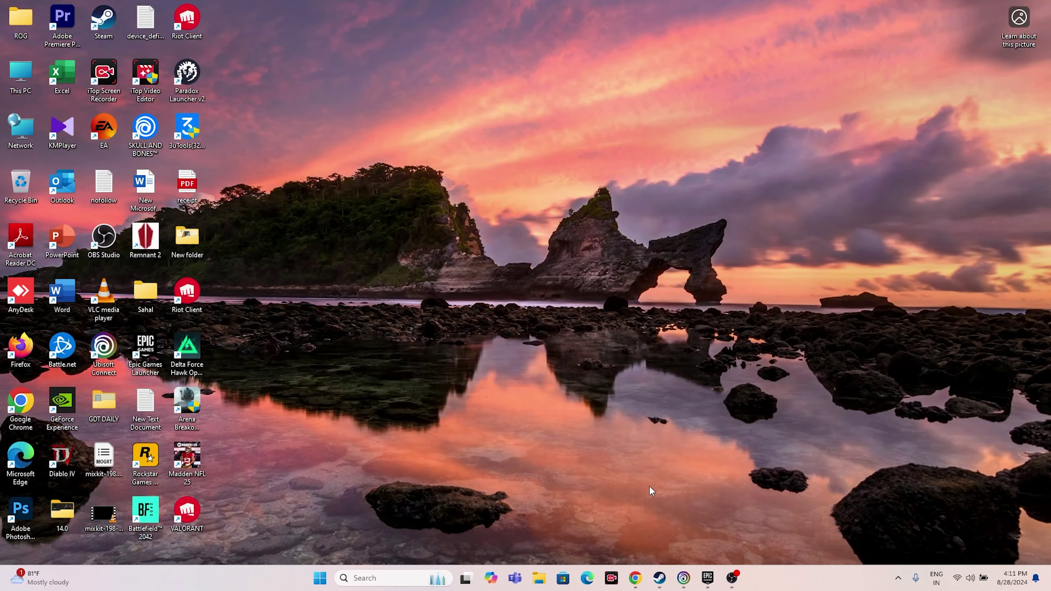
# Bring up Ubisoft Connect from the running applications and minimize it again.
pyautogui.click(681, 581)
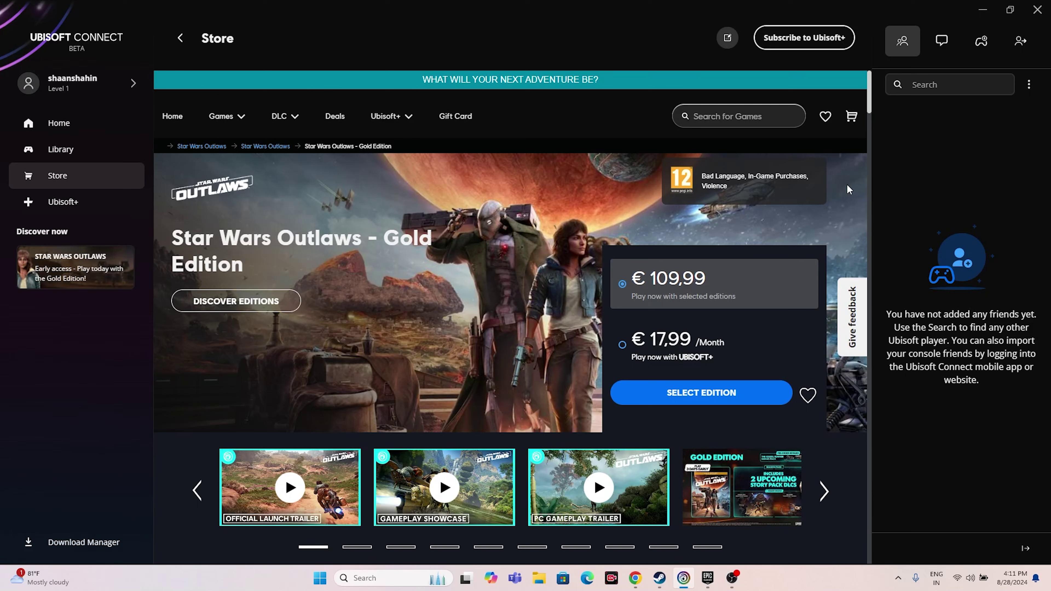
pyautogui.click(982, 9)
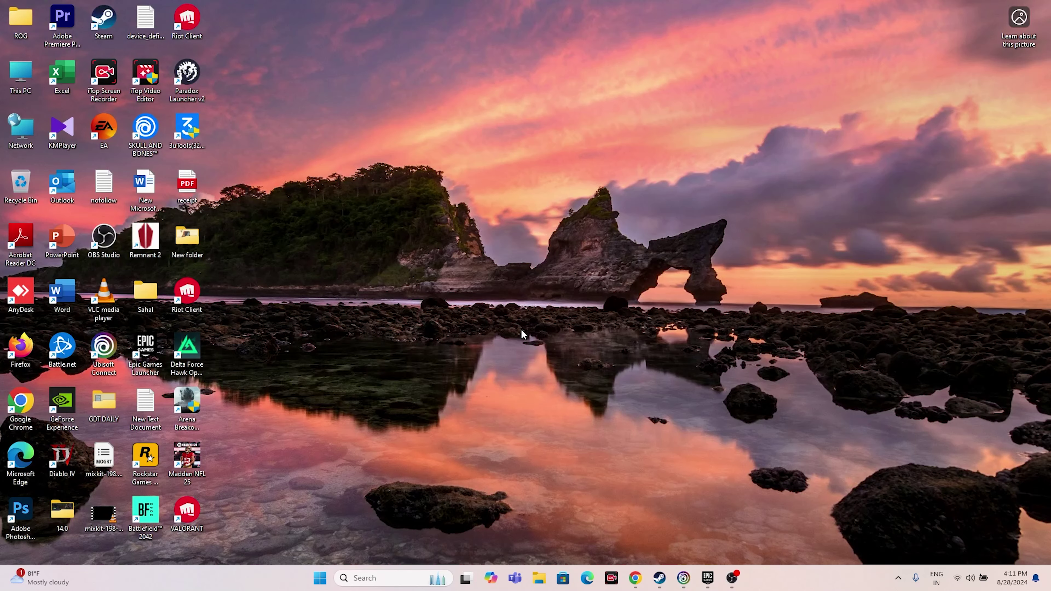
# Search for Control Panel, open it, and go through System and Security to Windows Defender Firewall's allowed apps.
pyautogui.click(372, 580)
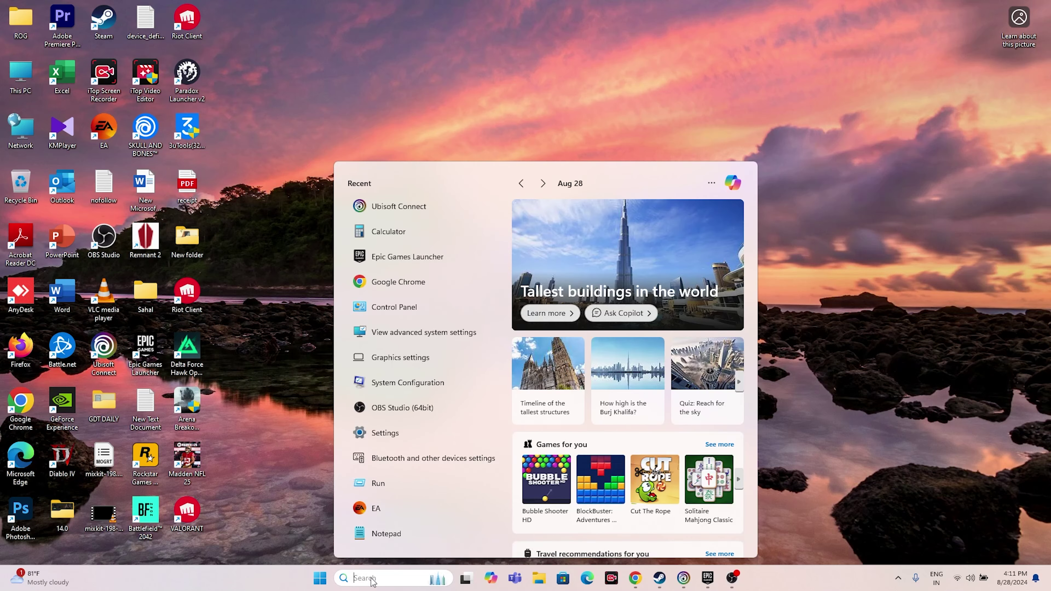
pyautogui.write('control Panel')
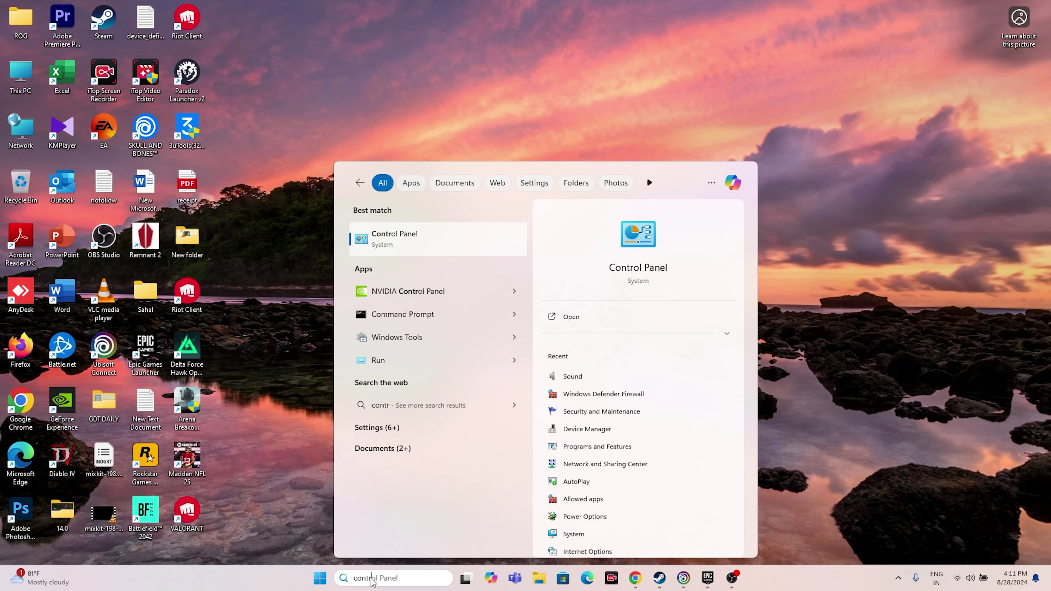
pyautogui.click(417, 235)
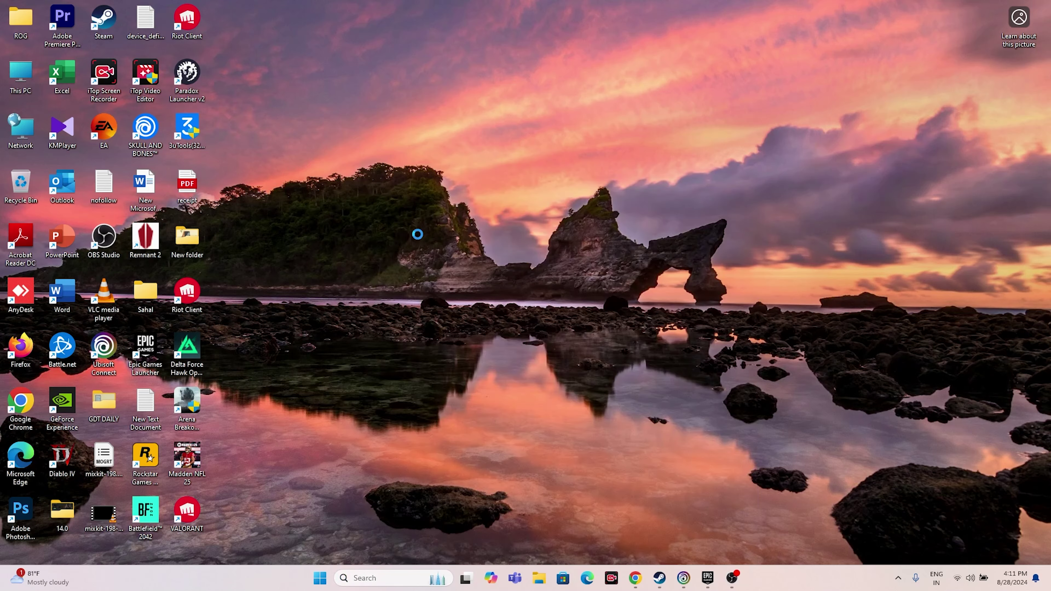
pyautogui.click(398, 87)
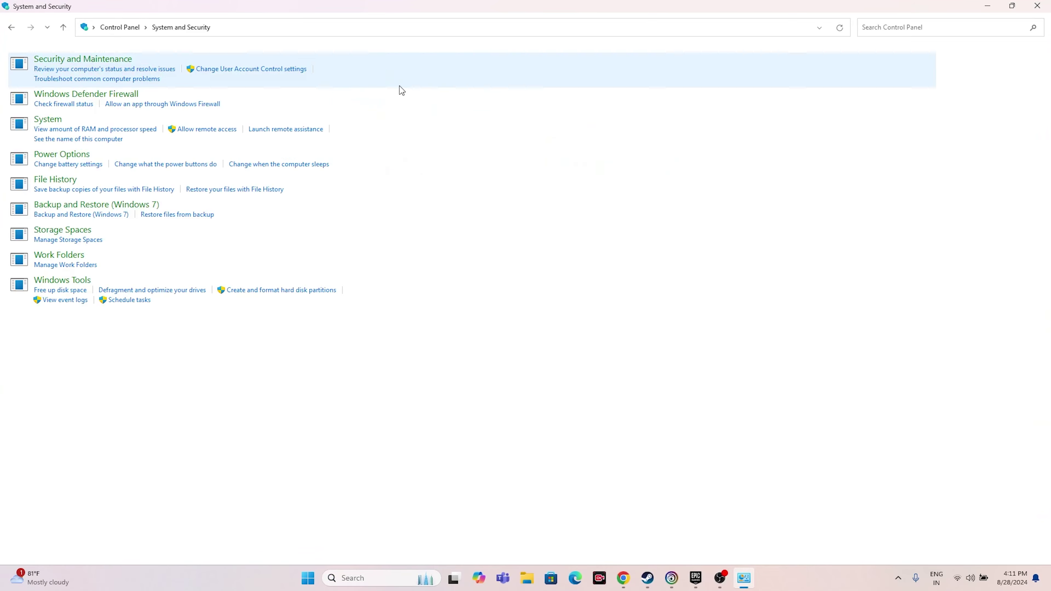
pyautogui.click(178, 96)
pyautogui.click(40, 89)
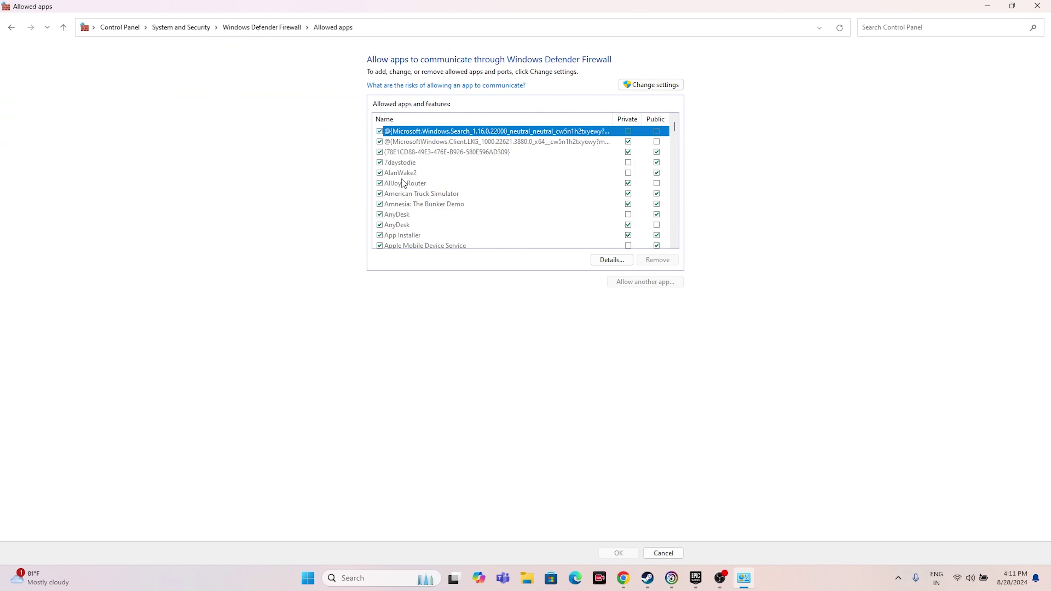
# Look through the allowed apps list, then unlock its settings and start browsing for another app to allow.
pyautogui.scroll(-8, 403, 170)
pyautogui.scroll(-3, 404, 170)
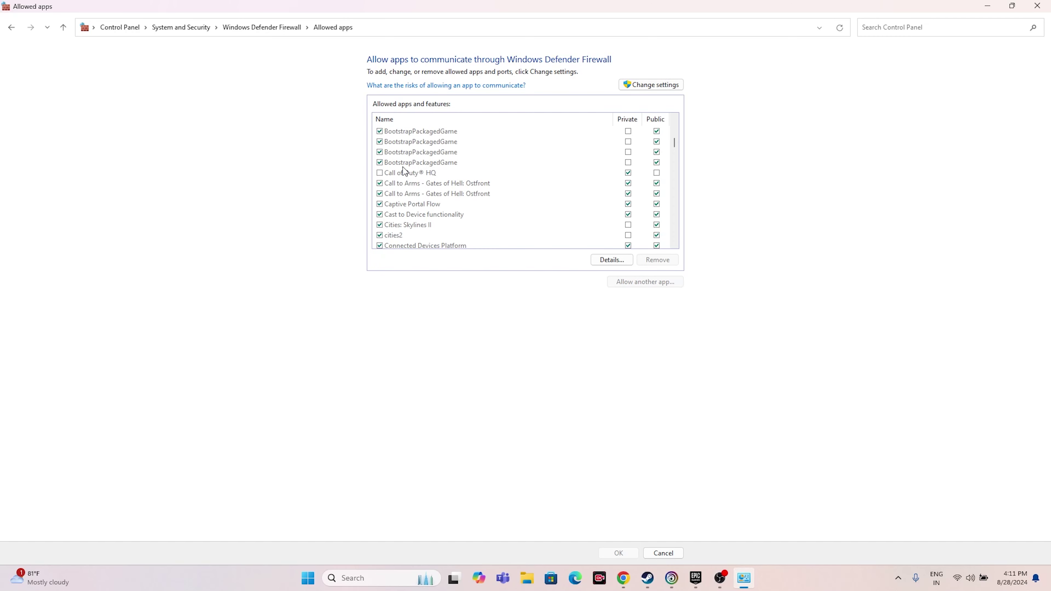
pyautogui.scroll(-5, 422, 168)
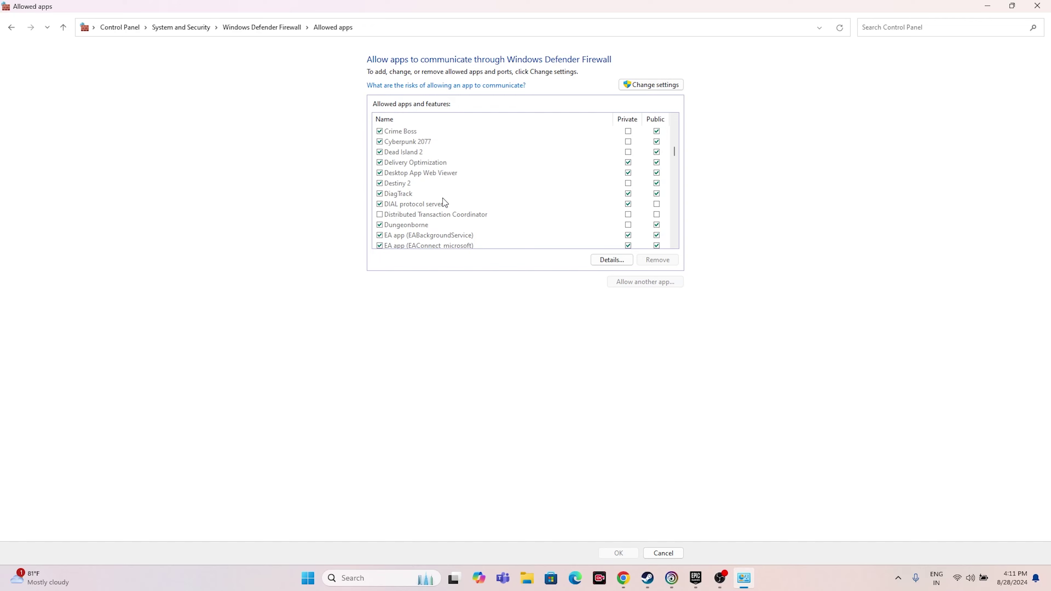
pyautogui.press('Home')
pyautogui.click(663, 89)
pyautogui.click(636, 281)
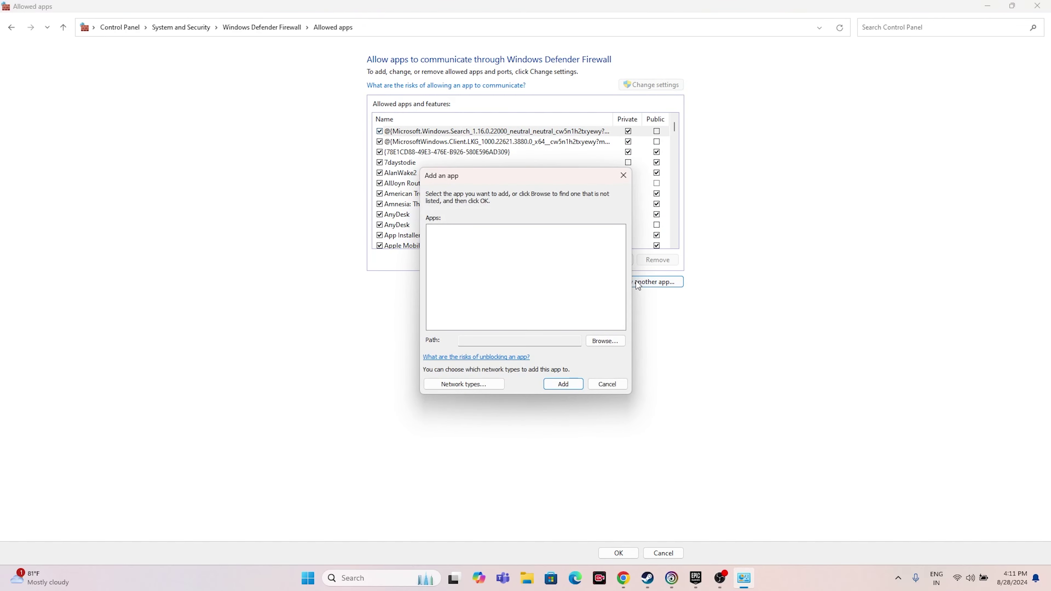
pyautogui.click(606, 341)
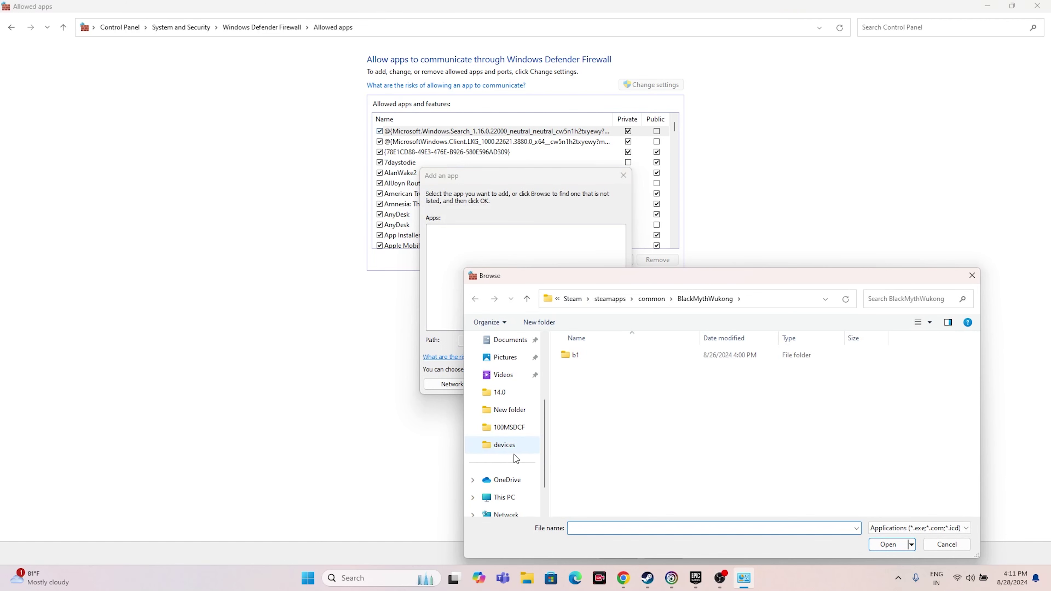
# Browse to the VALORANT folder under Program Files > Epic Games on the C: drive to locate the game's application.
pyautogui.click(503, 497)
pyautogui.doubleClick(603, 363)
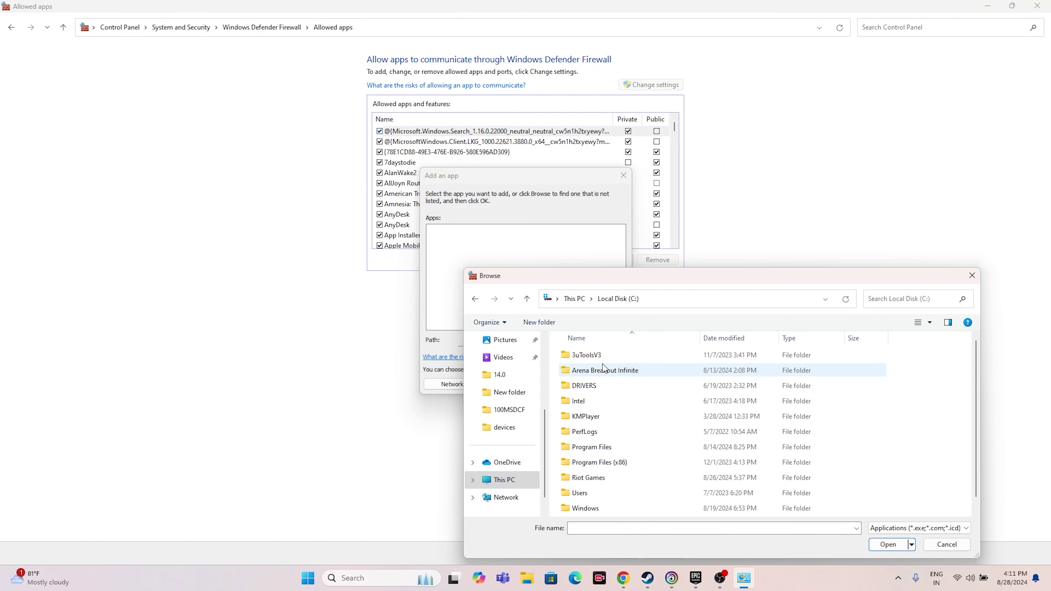
pyautogui.doubleClick(600, 447)
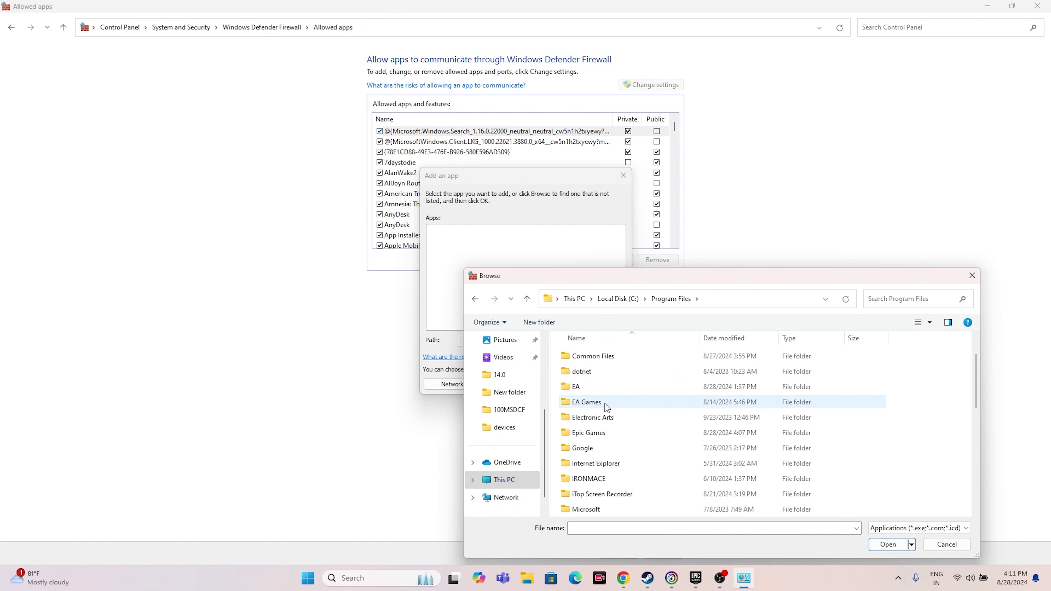
pyautogui.doubleClick(593, 435)
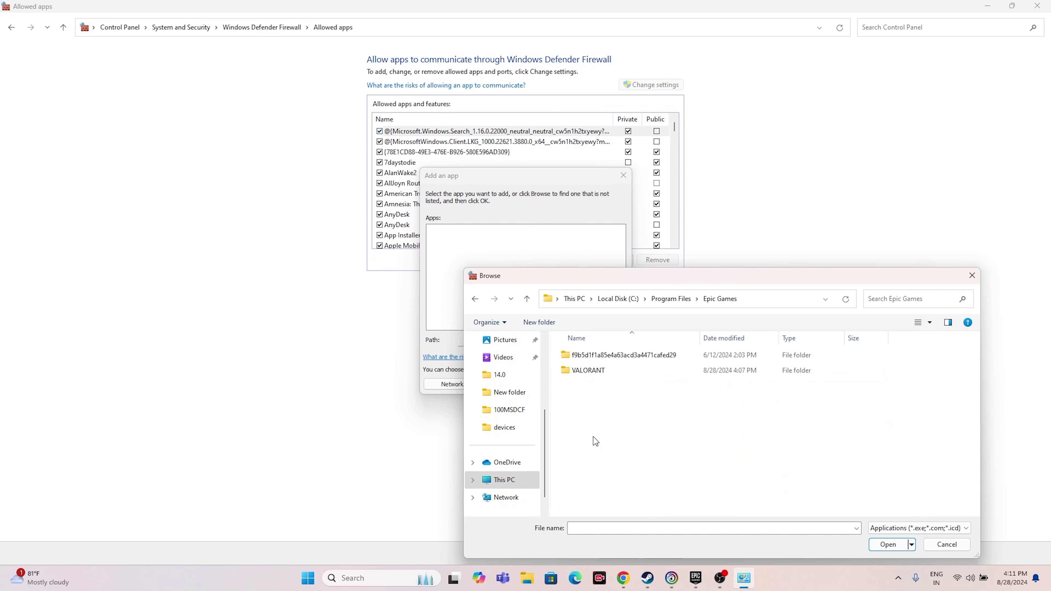
pyautogui.doubleClick(584, 371)
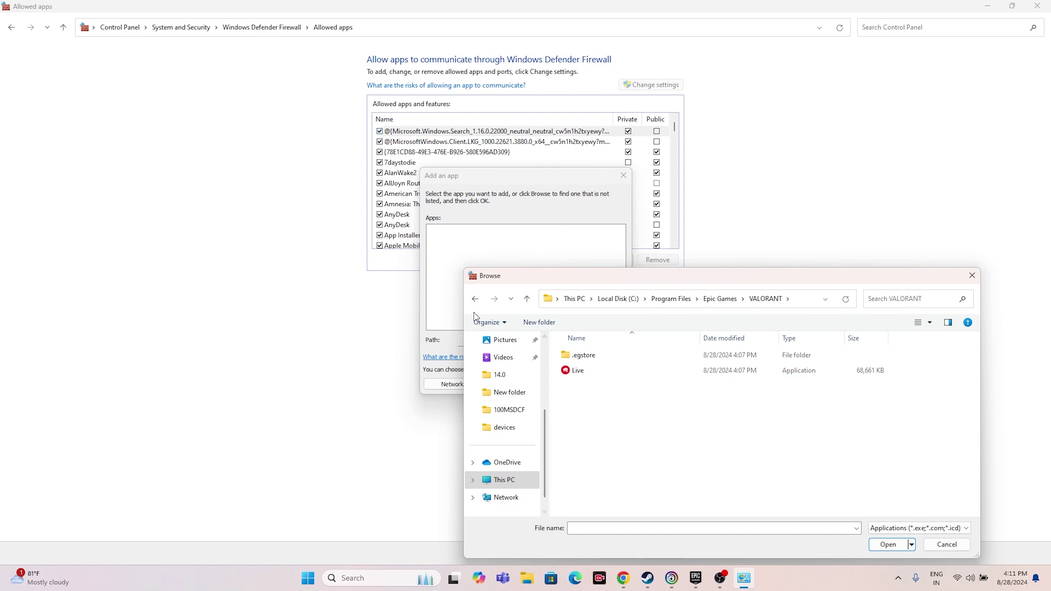
# Go back to the Epic Games folder, cancel adding an app, and close the Allowed apps window.
pyautogui.hotkey('alt', 'Left')
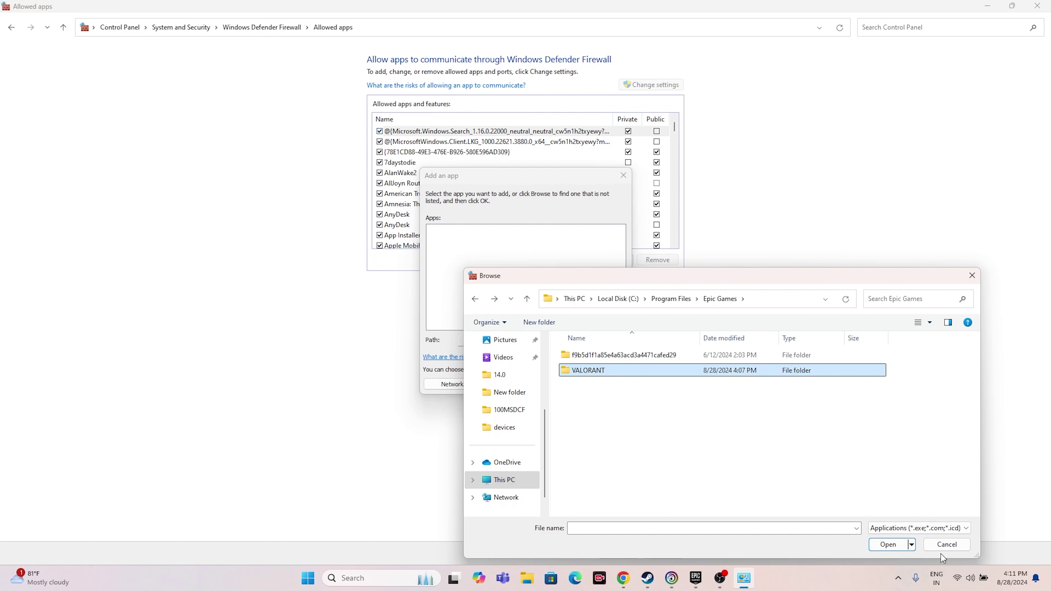
pyautogui.click(941, 549)
pyautogui.click(607, 383)
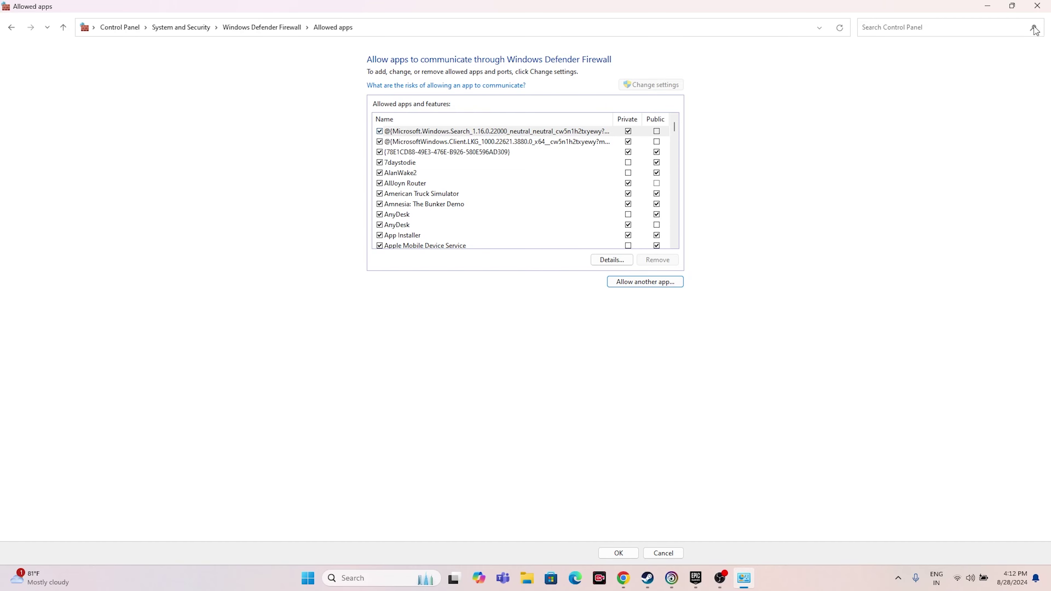
pyautogui.click(1037, 5)
pyautogui.click(683, 577)
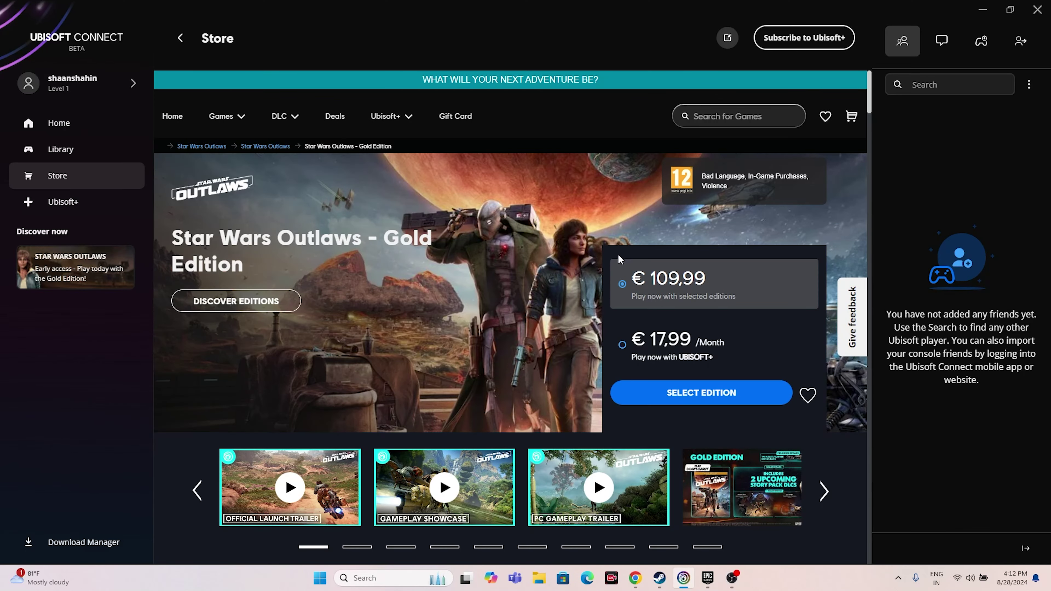
pyautogui.click(982, 8)
# Search Windows for System Configuration, open it, and show its list of services.
pyautogui.click(388, 578)
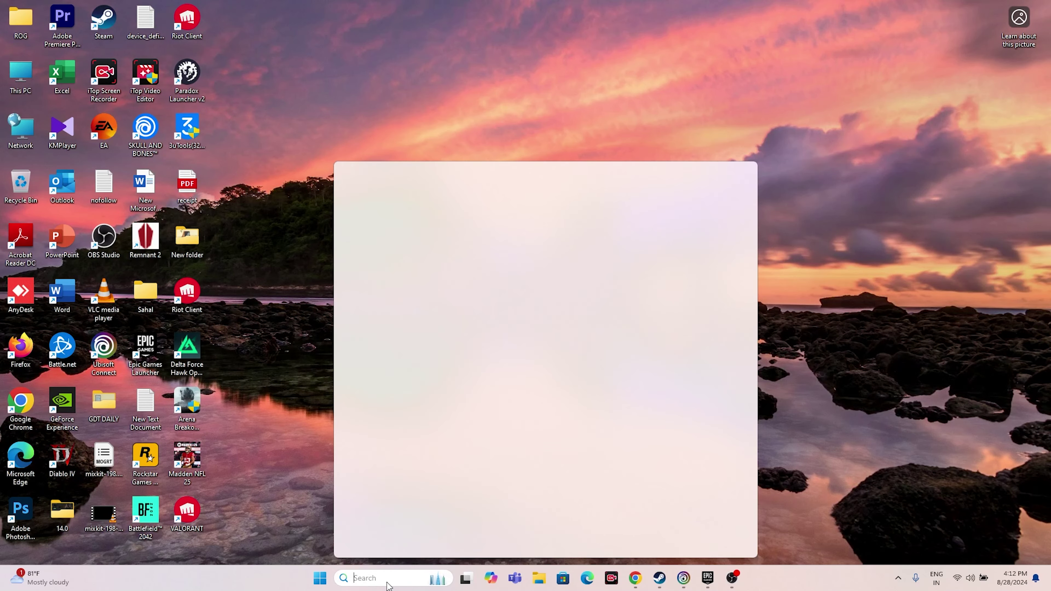
pyautogui.write('syst')
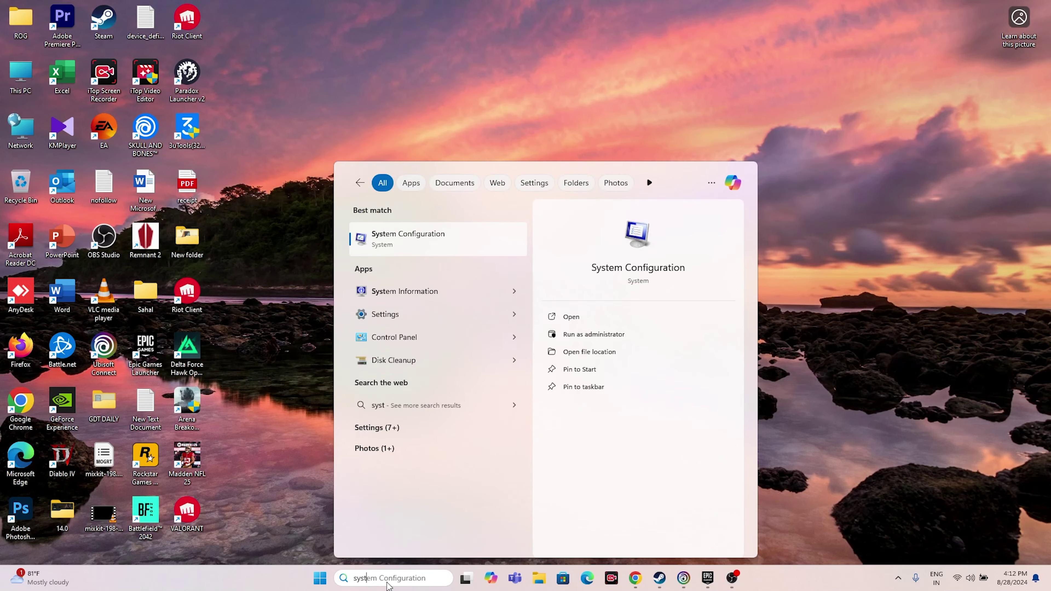
pyautogui.write('em conf')
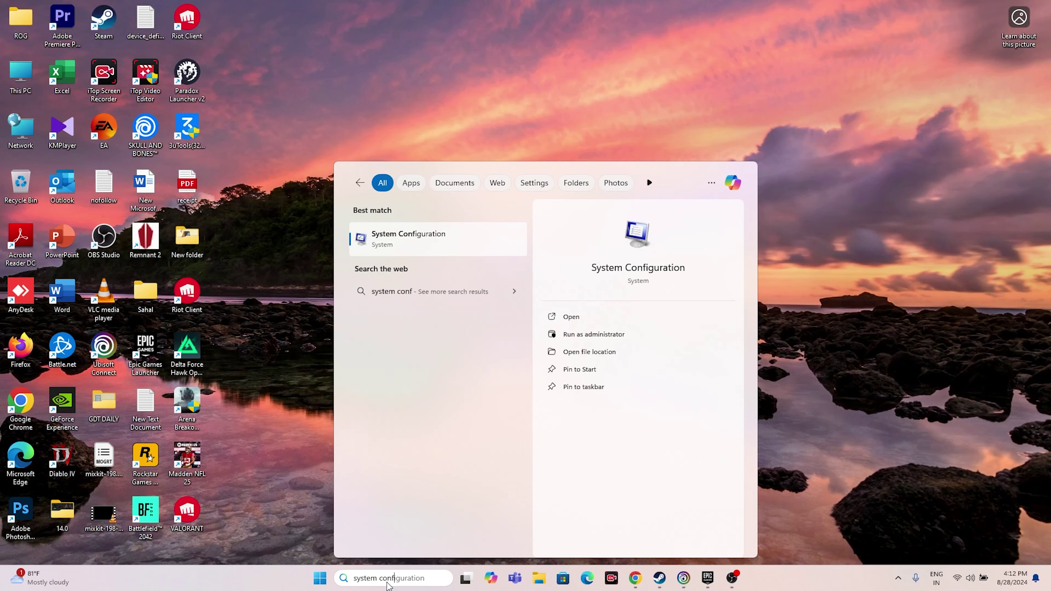
pyautogui.click(480, 229)
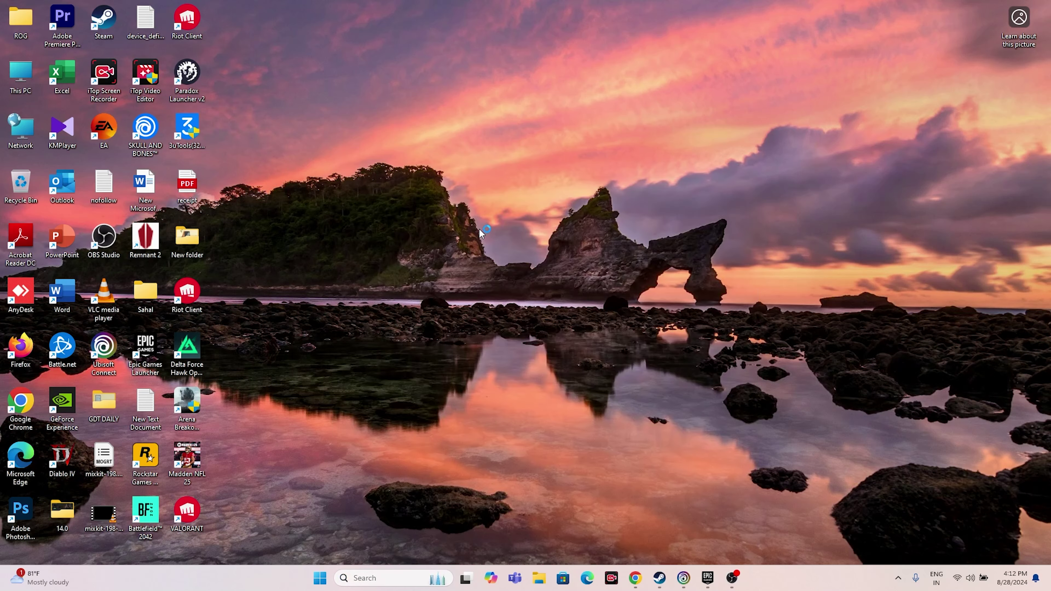
pyautogui.click(428, 207)
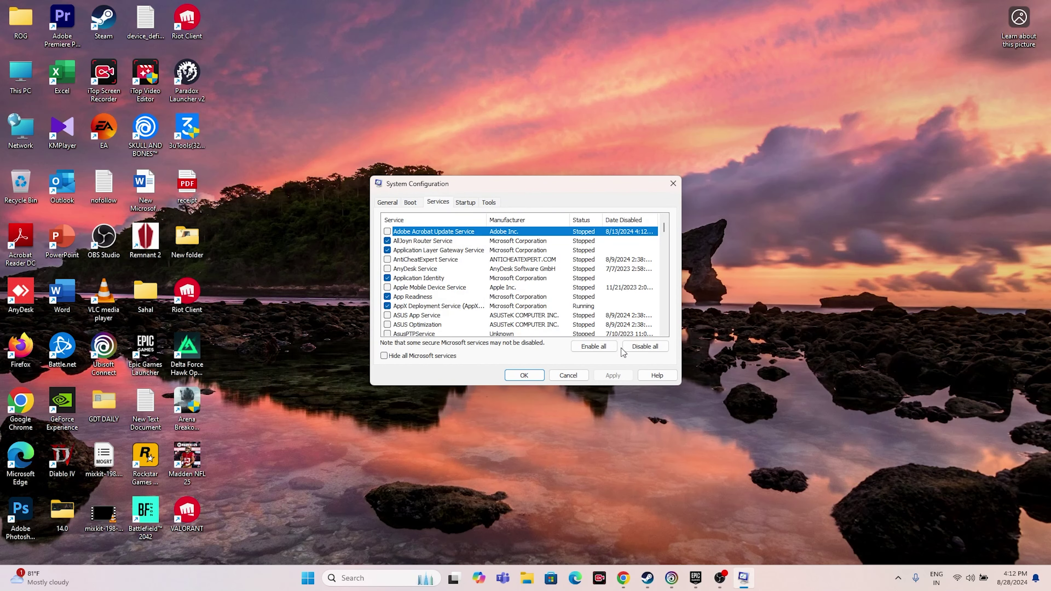
# Hide all Microsoft services, disable all the remaining ones, apply the change, and exit System Configuration without restarting.
pyautogui.click(384, 356)
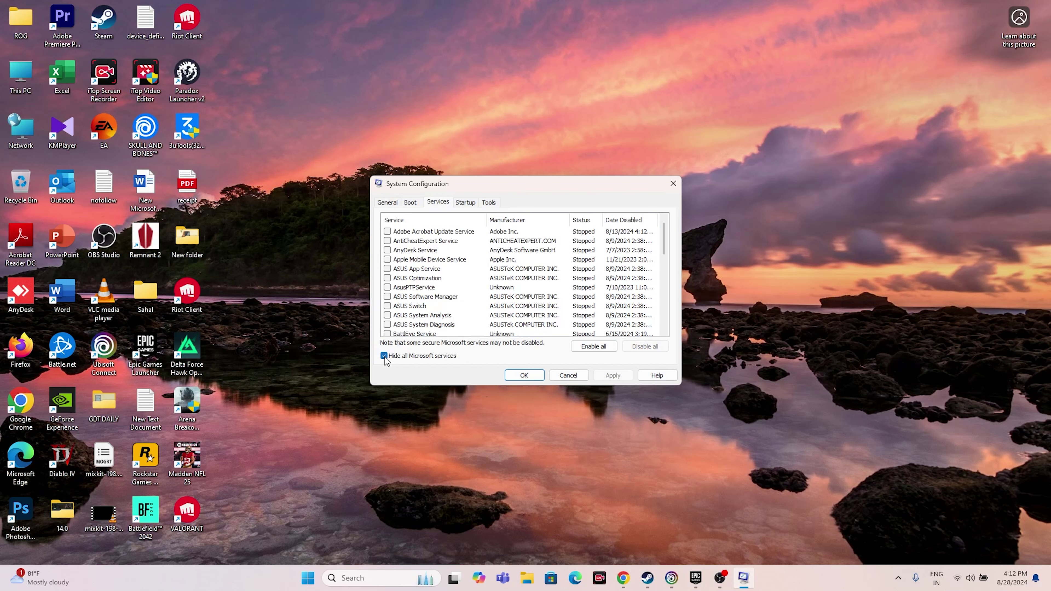
pyautogui.click(384, 356)
pyautogui.click(644, 346)
pyautogui.click(384, 355)
pyautogui.click(612, 375)
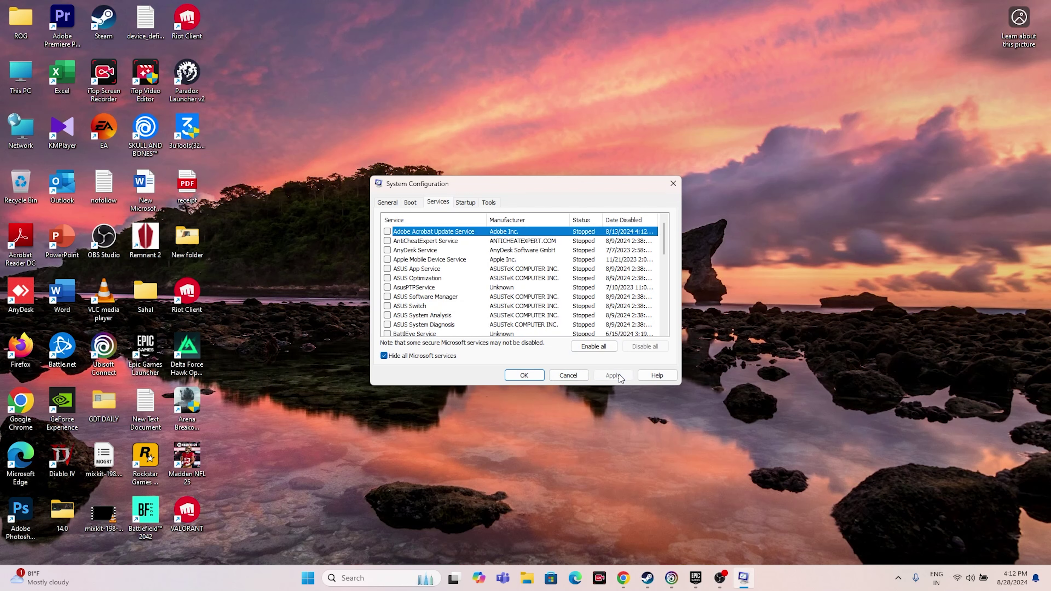
pyautogui.click(531, 377)
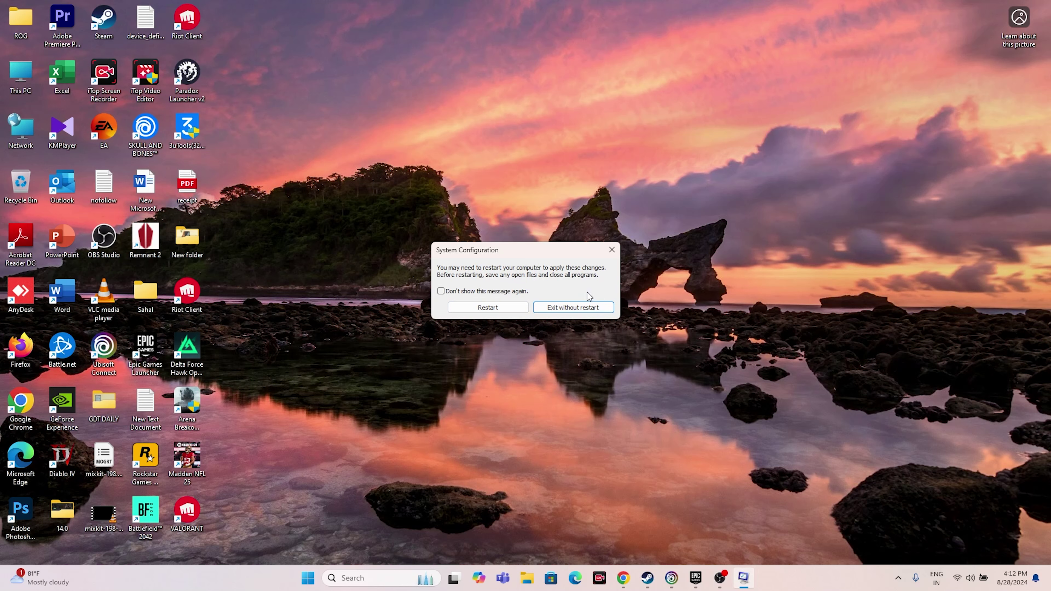
pyautogui.click(581, 309)
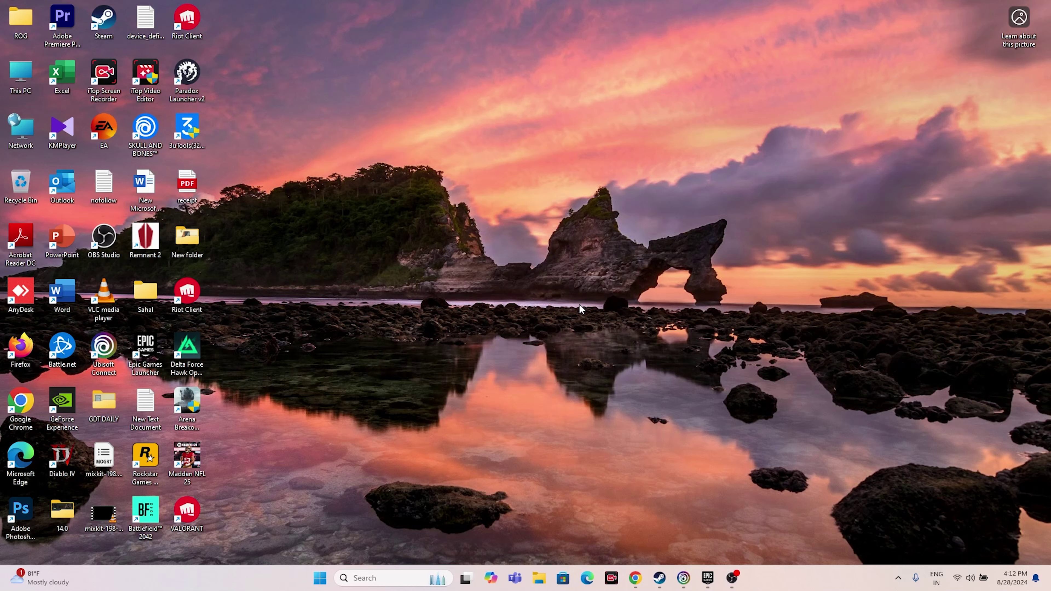
pyautogui.click(684, 577)
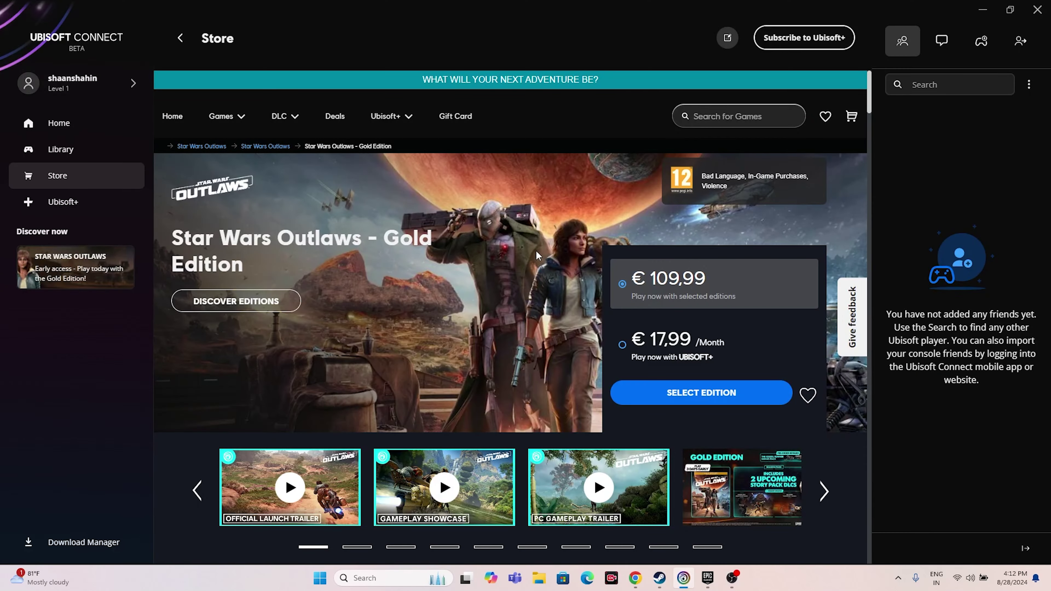
pyautogui.click(983, 9)
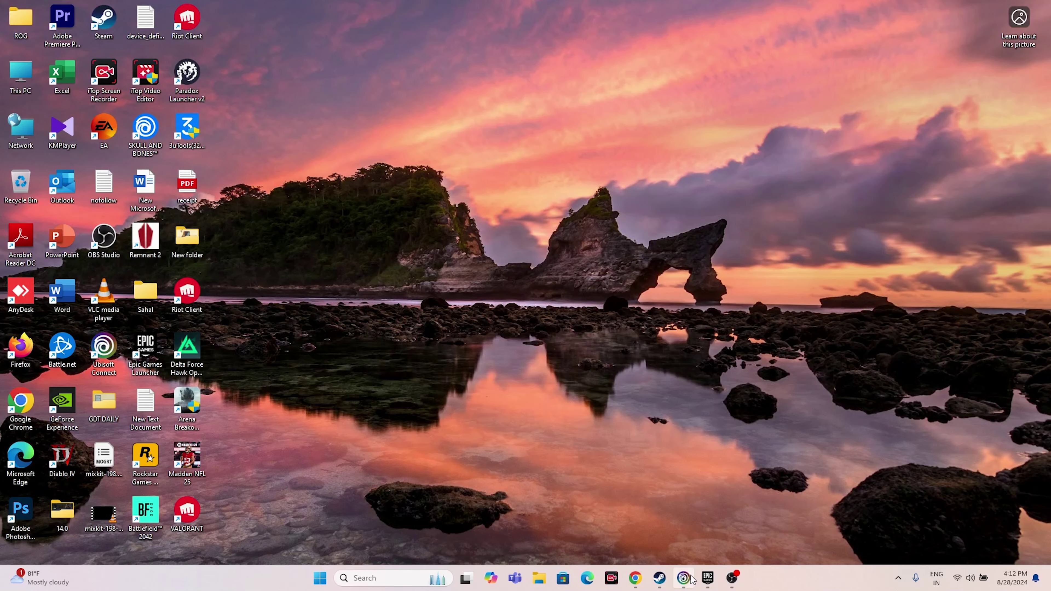
# Switch to the Epic Games Launcher and view Star Wars Outlaws among the store's featured games.
pyautogui.click(708, 581)
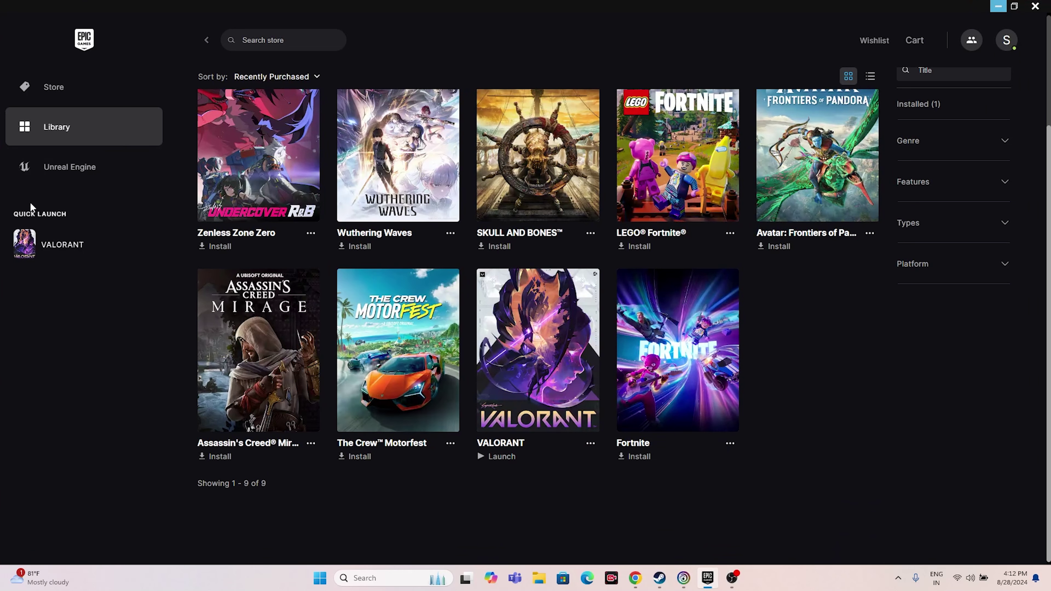
pyautogui.click(26, 87)
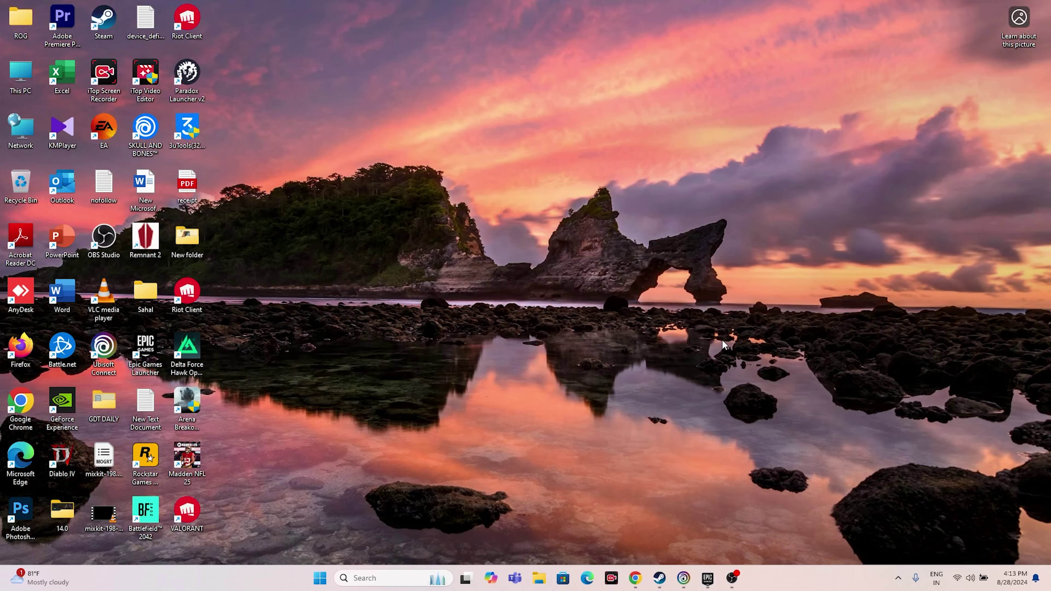
pyautogui.click(707, 578)
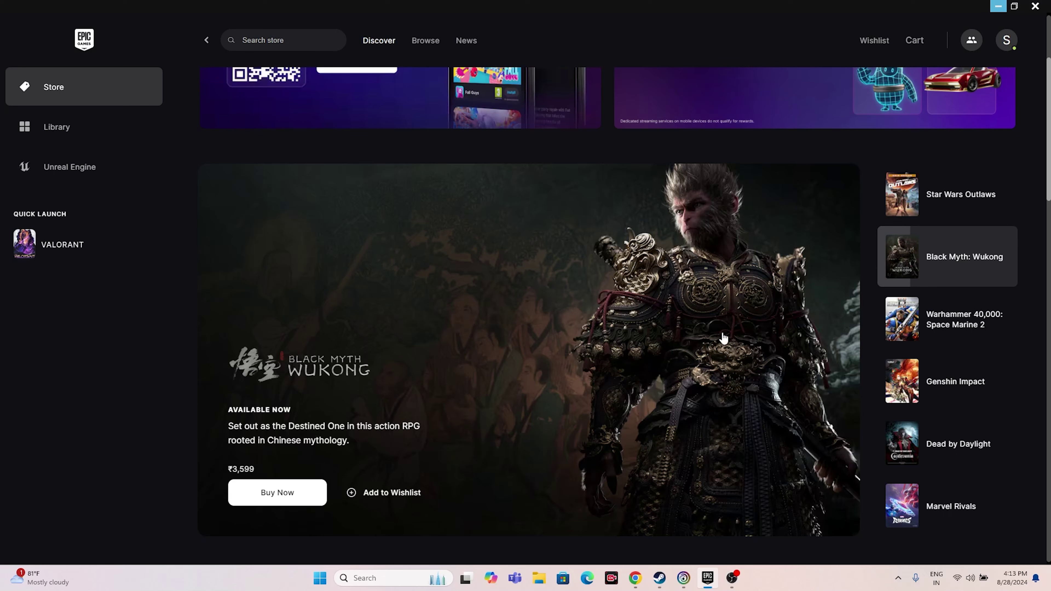
pyautogui.click(966, 178)
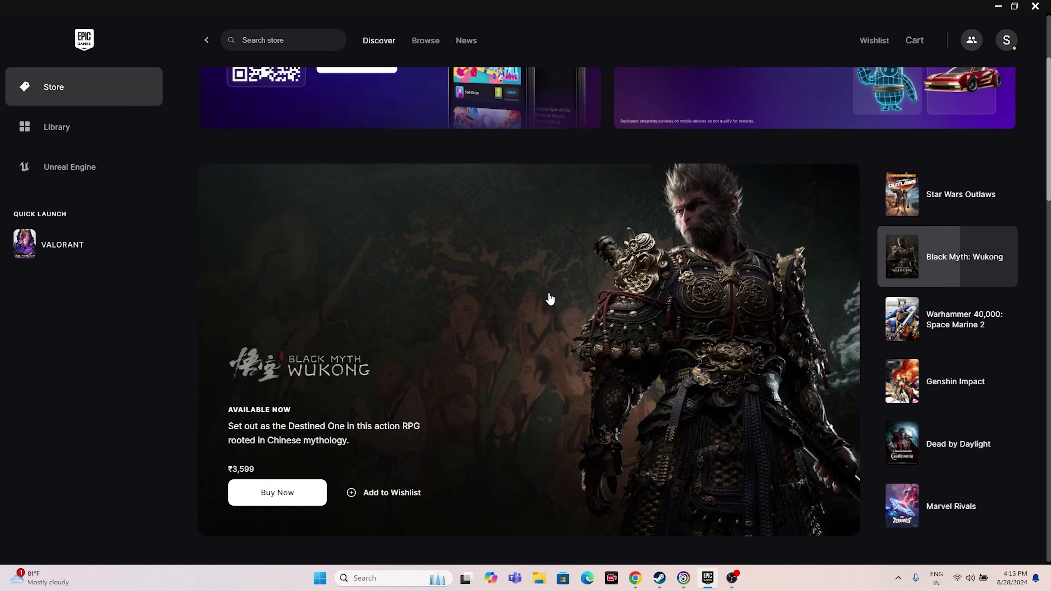
# Go to the game library and open VALORANT's management settings at the launch options.
pyautogui.click(101, 125)
pyautogui.scroll(-3, 809, 336)
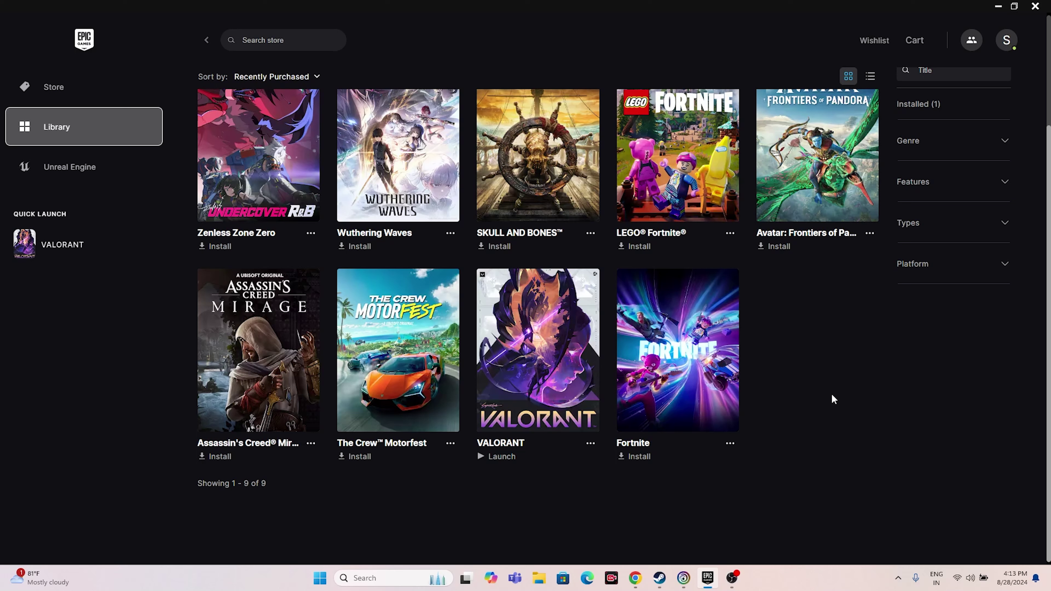
pyautogui.click(590, 443)
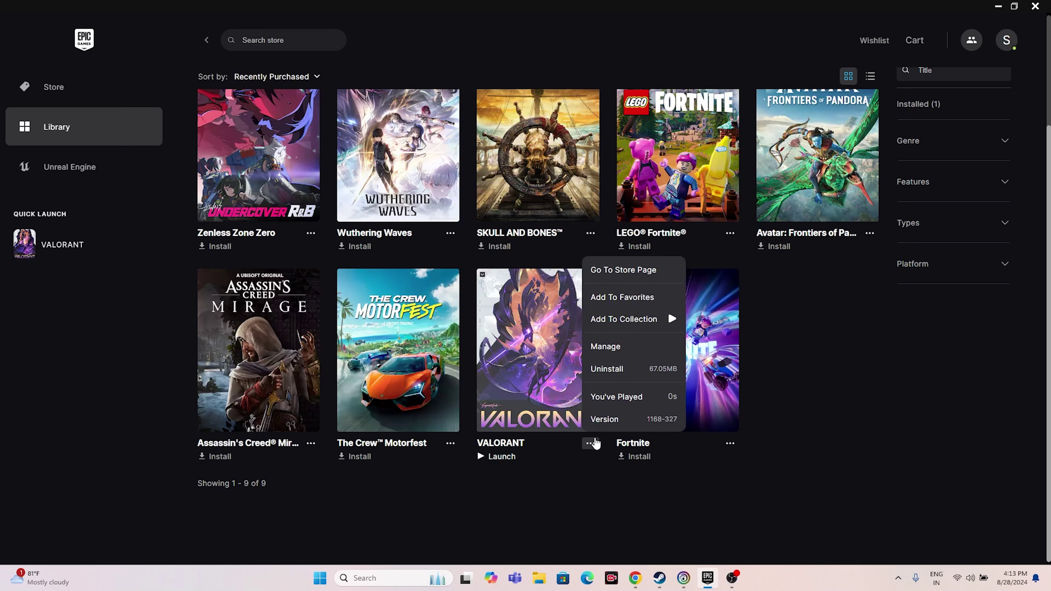
pyautogui.click(605, 346)
pyautogui.scroll(-1, 475, 278)
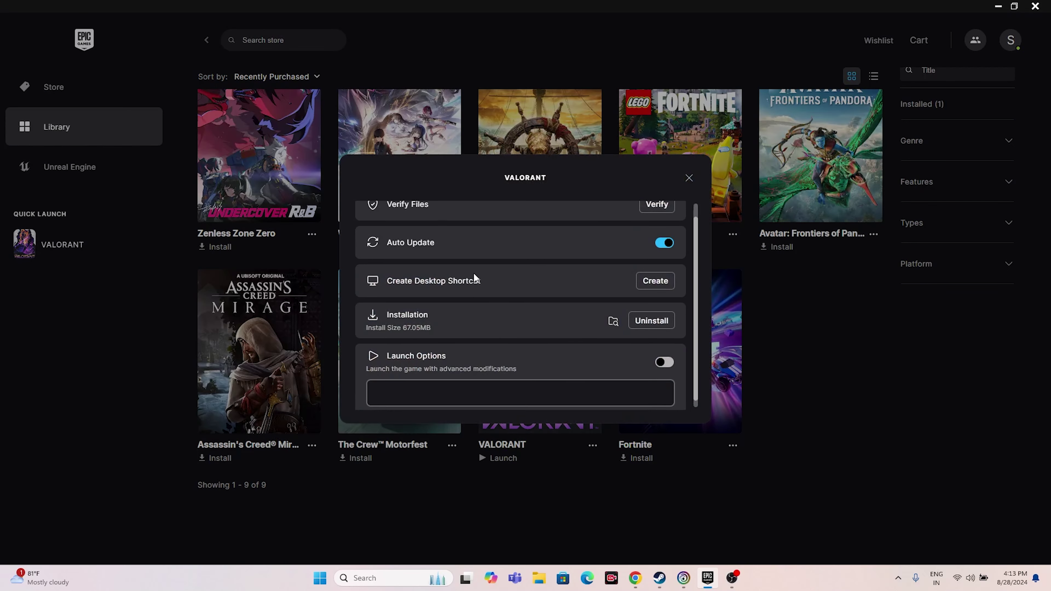
# Enable Launch Options for VALORANT, activate the empty arguments field, close the settings, and minimize the launcher.
pyautogui.click(664, 357)
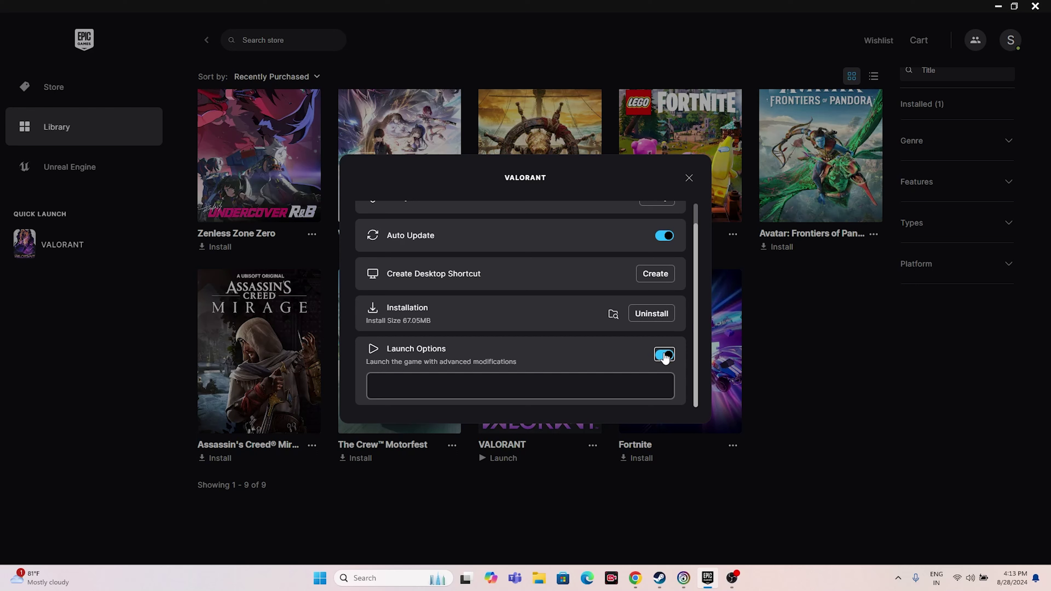
pyautogui.click(457, 389)
pyautogui.click(688, 177)
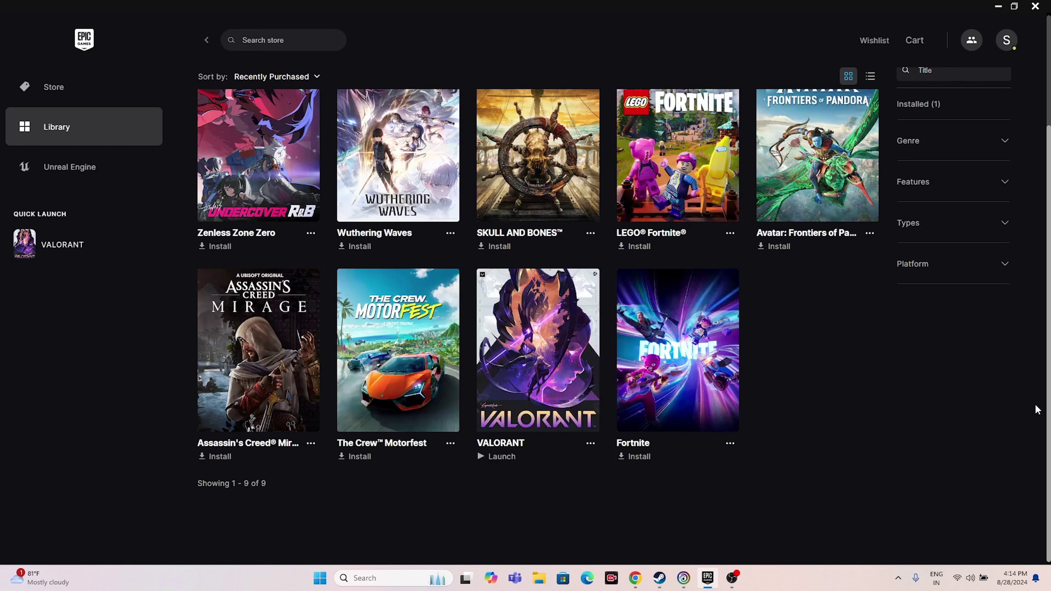
pyautogui.click(998, 7)
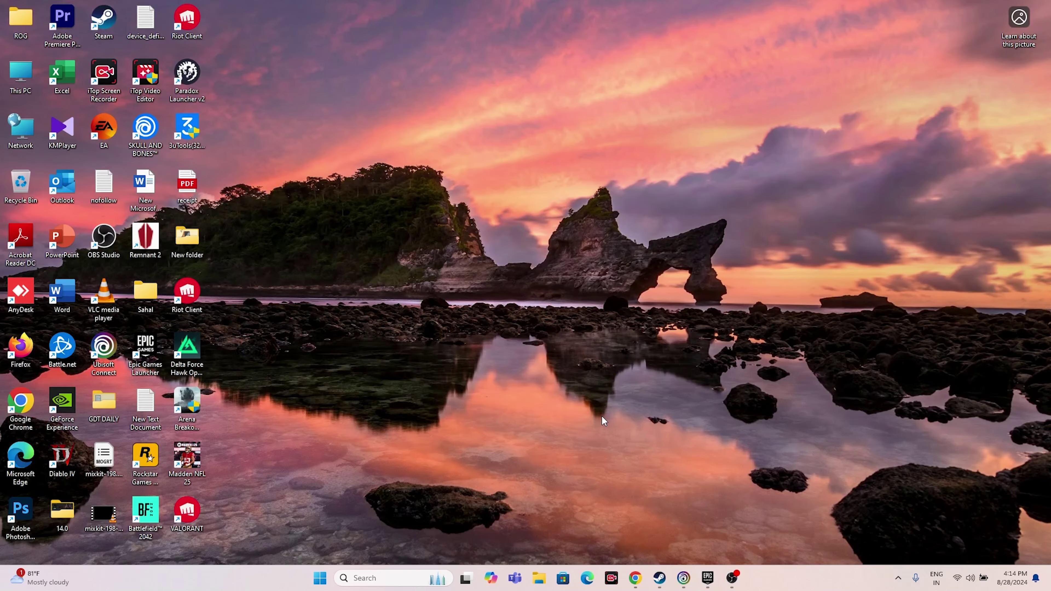
# Open Task Manager maximized, look over the running apps and background processes, and close it.
pyautogui.rightClick(320, 579)
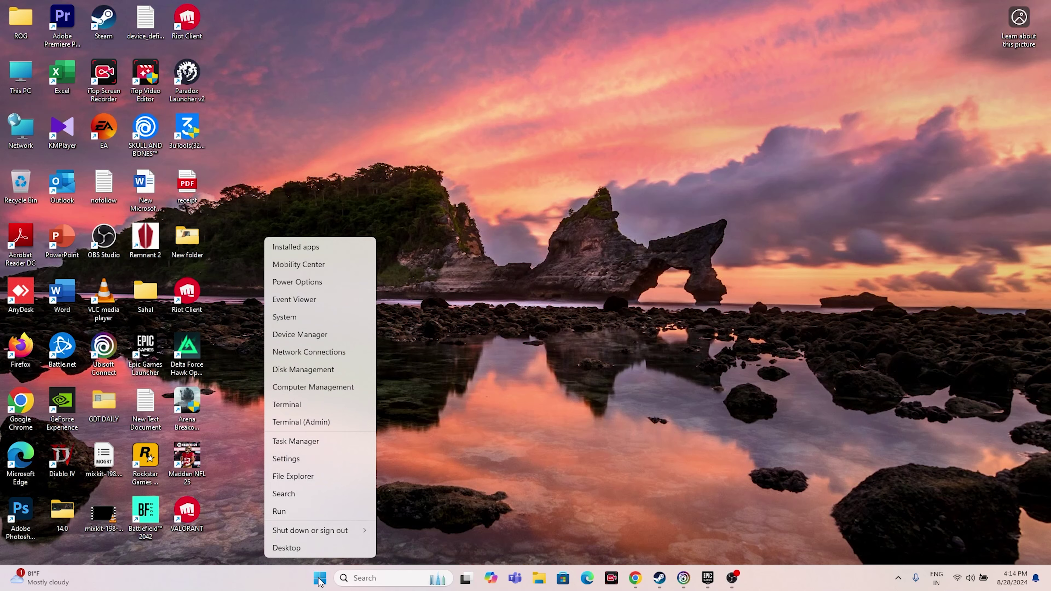
pyautogui.click(323, 452)
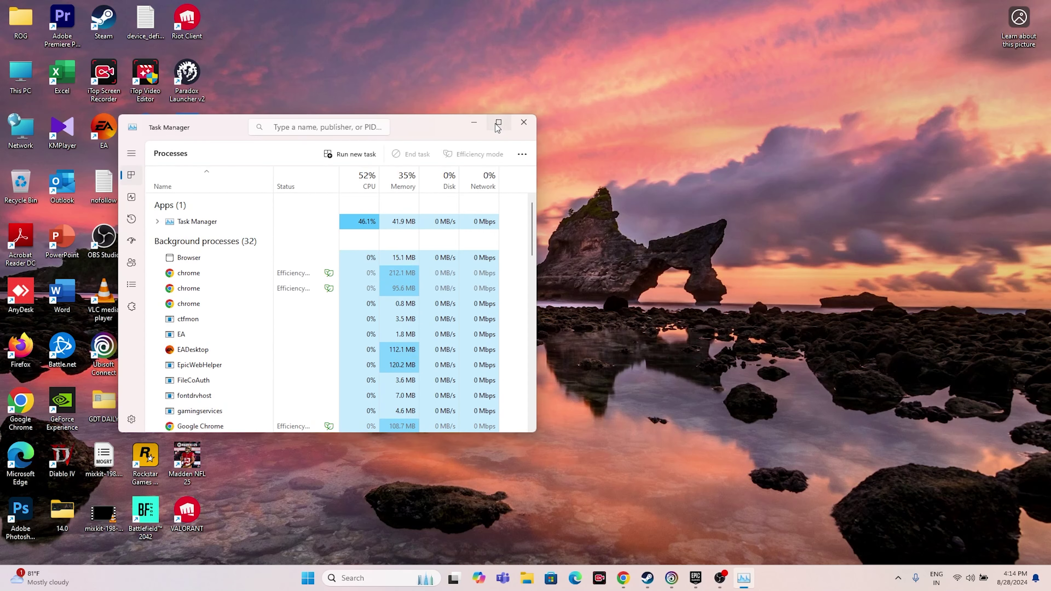
pyautogui.click(499, 122)
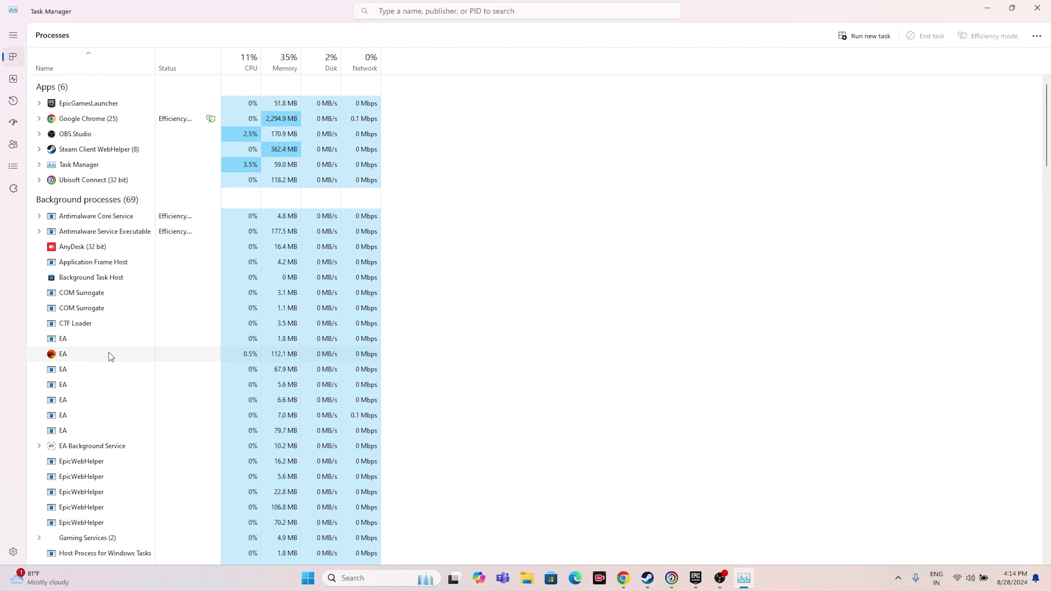
pyautogui.click(1037, 7)
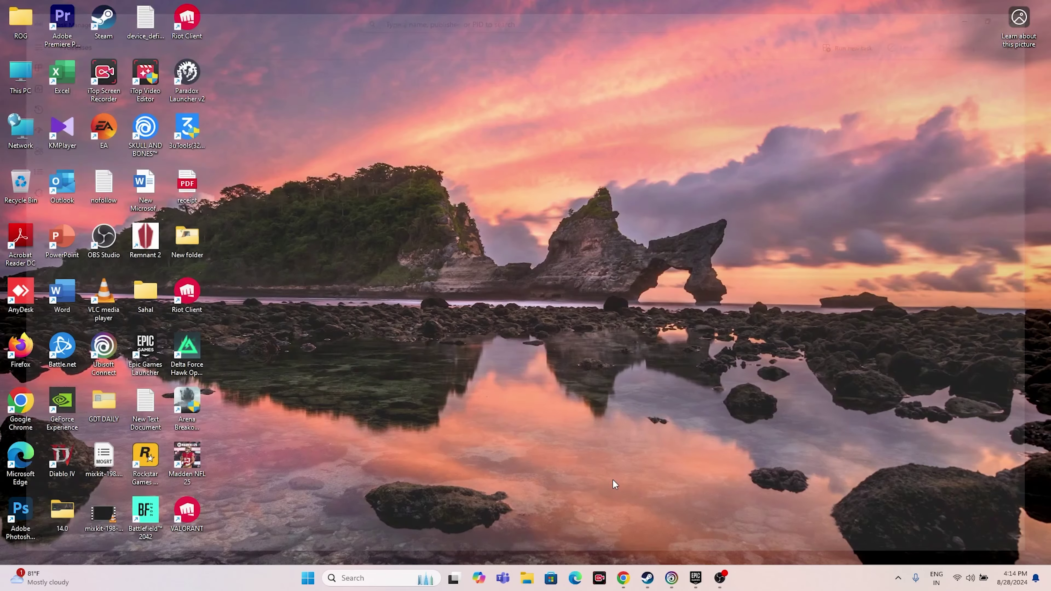
pyautogui.click(708, 579)
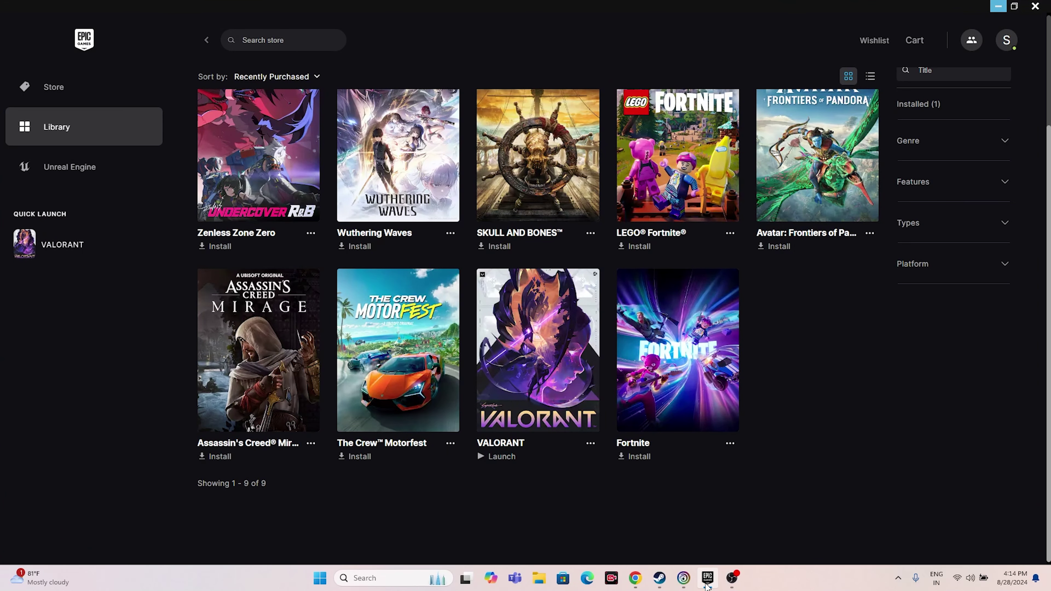
pyautogui.click(706, 580)
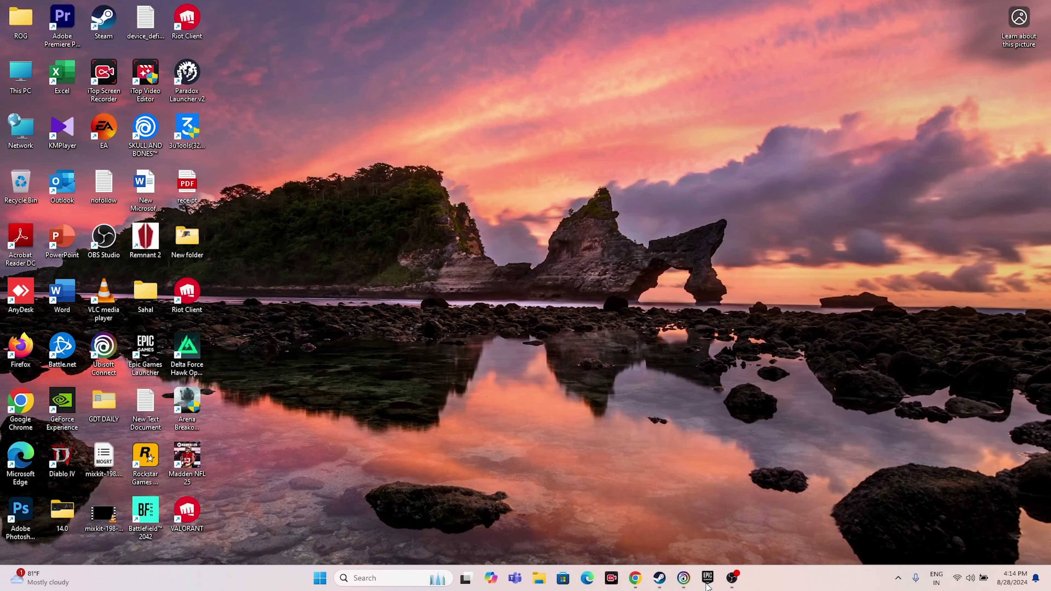
# Open the Windows graphics settings and look through the list of apps with custom graphics options.
pyautogui.click(394, 578)
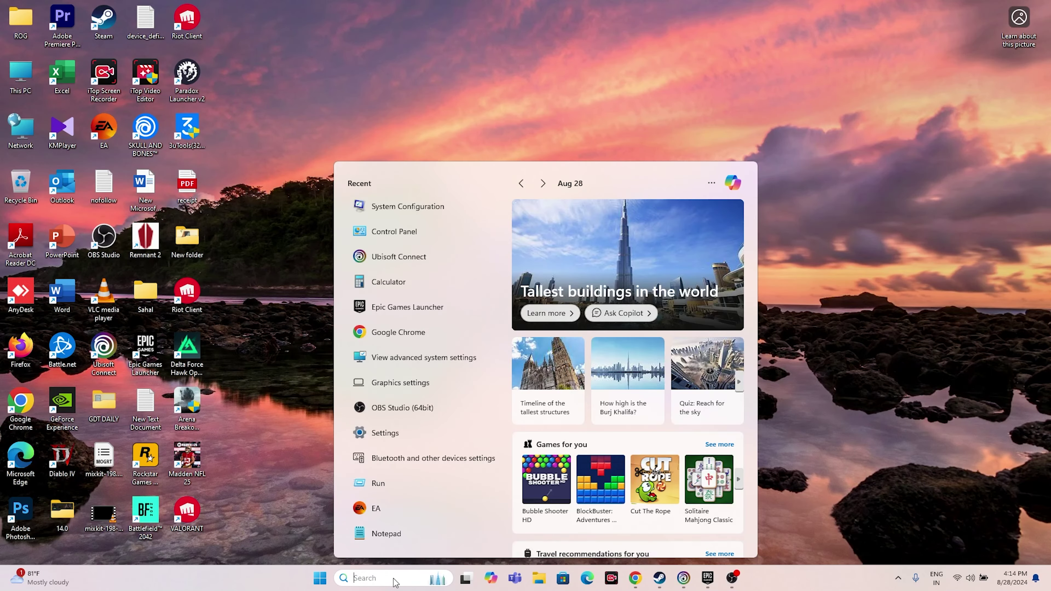
pyautogui.write('graphic')
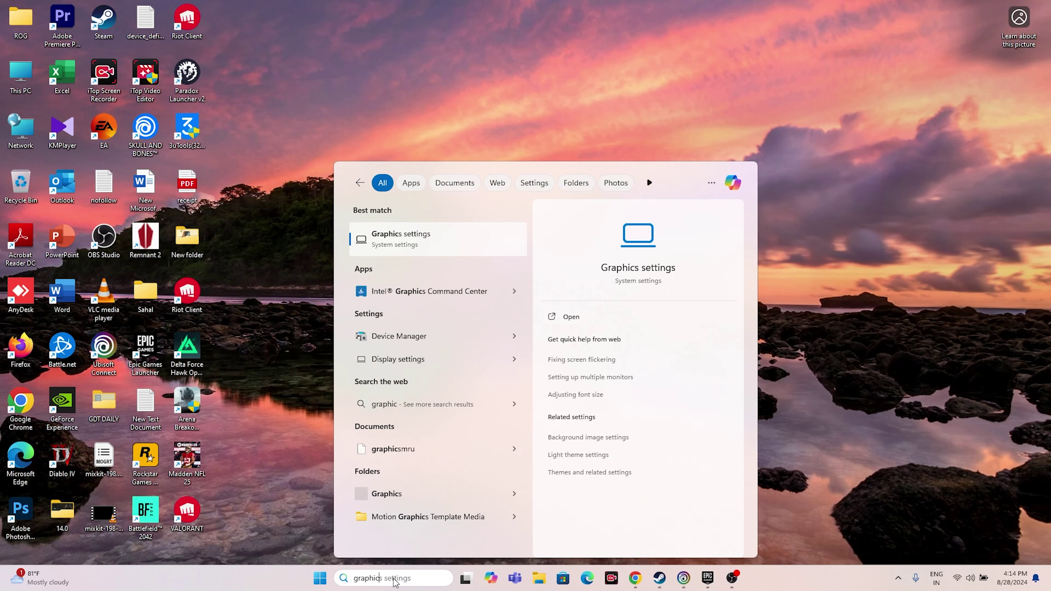
pyautogui.write('s')
pyautogui.click(384, 238)
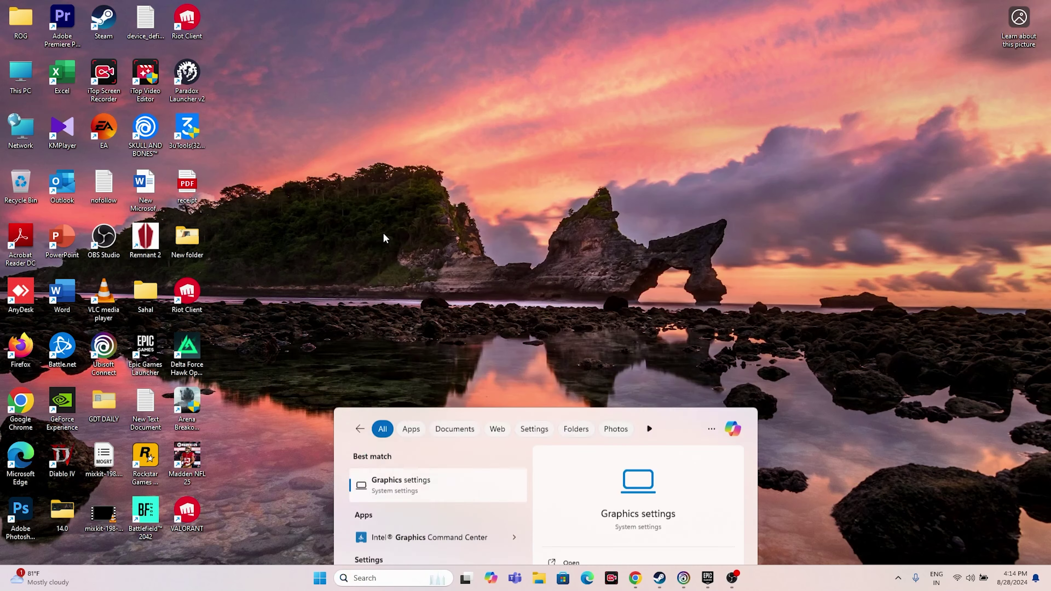
pyautogui.scroll(-3, 663, 242)
pyautogui.scroll(3, 665, 247)
pyautogui.scroll(-6, 679, 258)
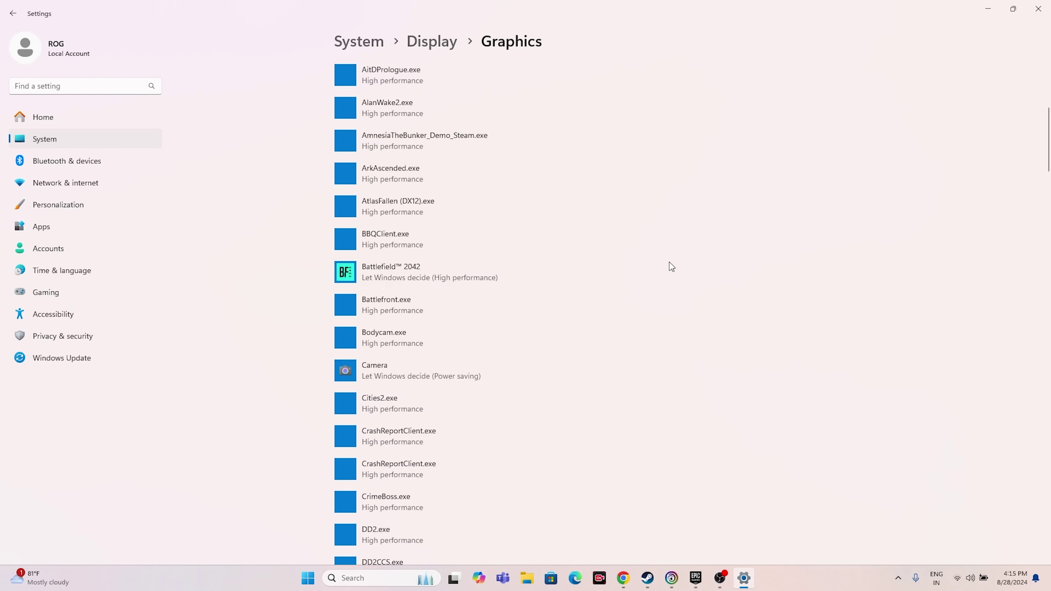
pyautogui.scroll(-15, 670, 262)
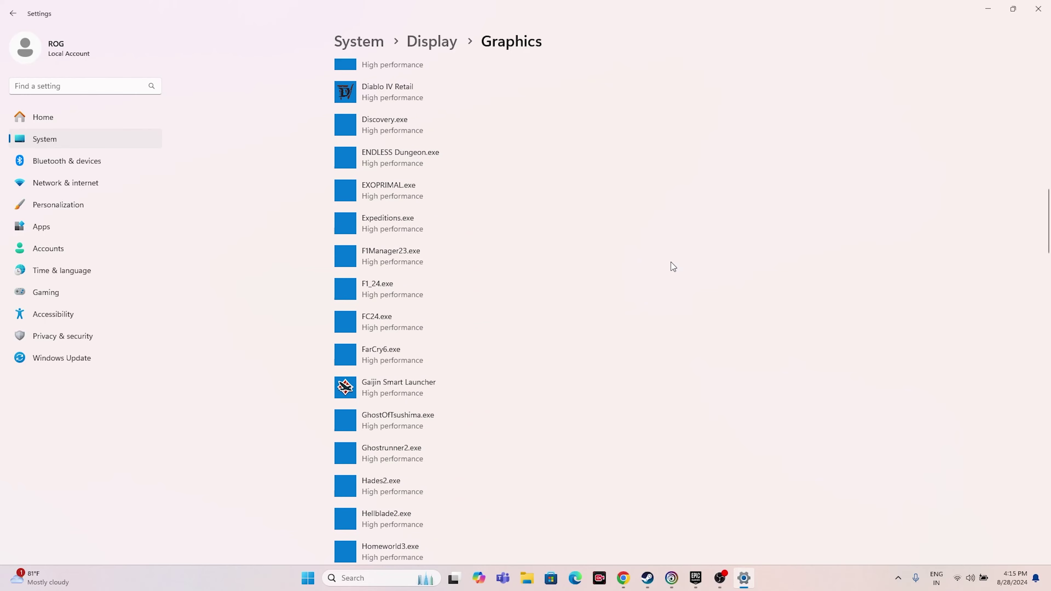
pyautogui.scroll(-6, 673, 266)
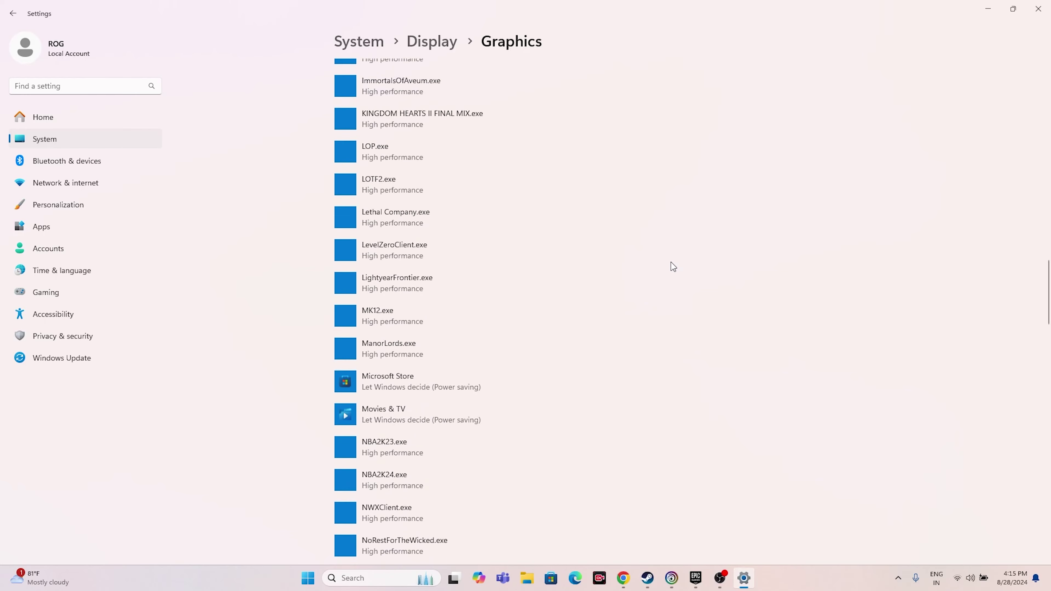
pyautogui.scroll(20, 671, 262)
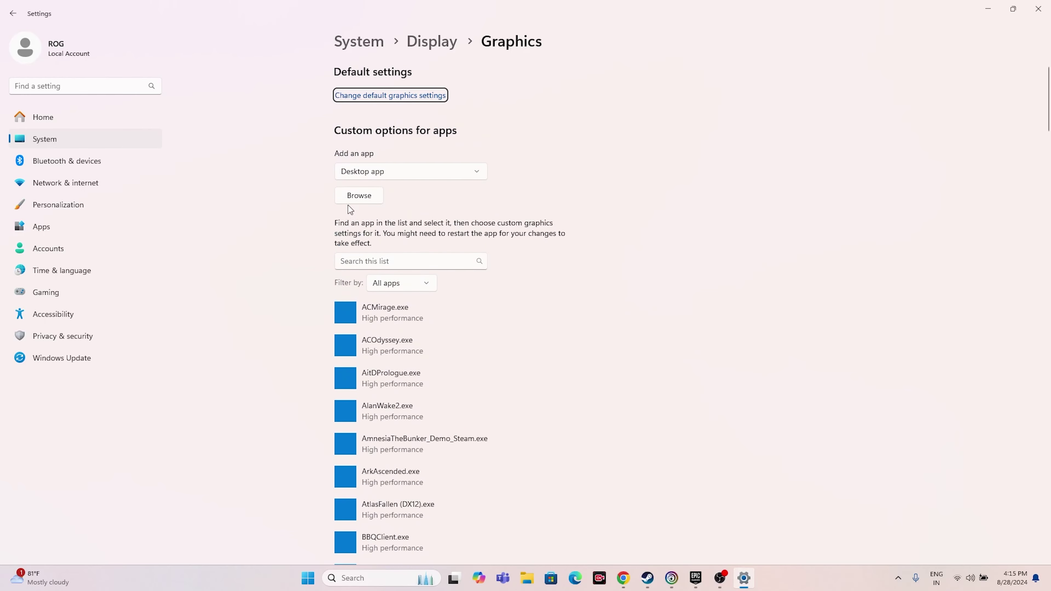
# Add the Live application from C:\Program Files\Epic Games\VALORANT to the apps with custom graphics options.
pyautogui.click(352, 200)
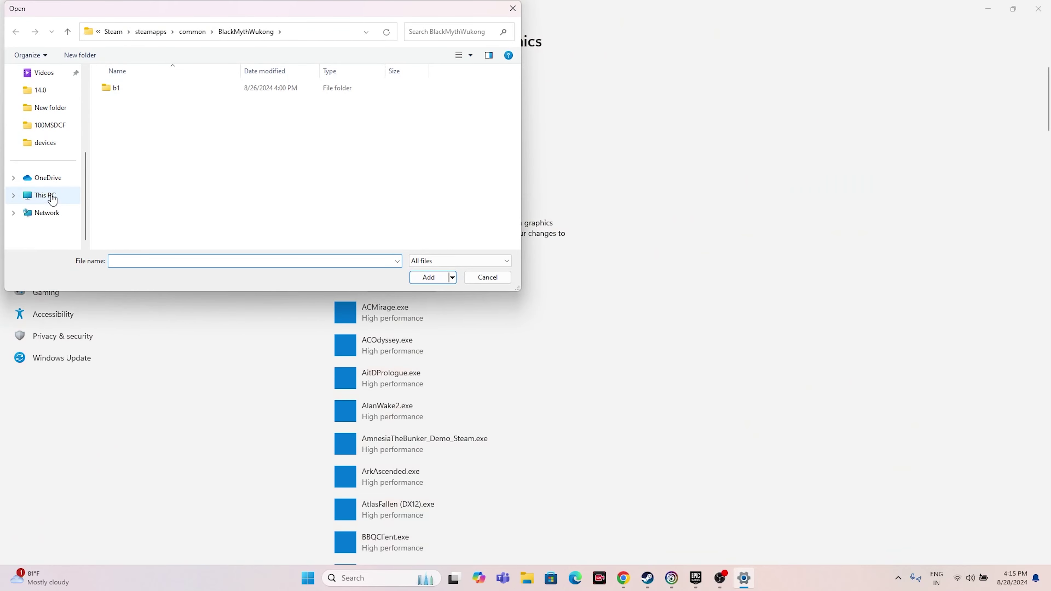
pyautogui.click(52, 199)
pyautogui.doubleClick(160, 101)
pyautogui.doubleClick(161, 179)
pyautogui.click(142, 215)
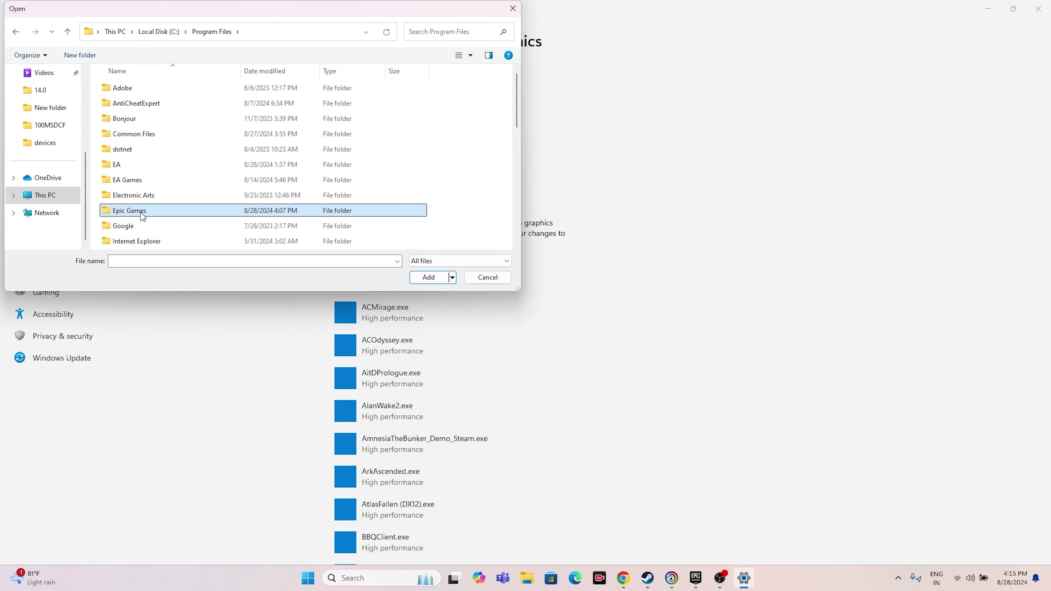
pyautogui.doubleClick(143, 211)
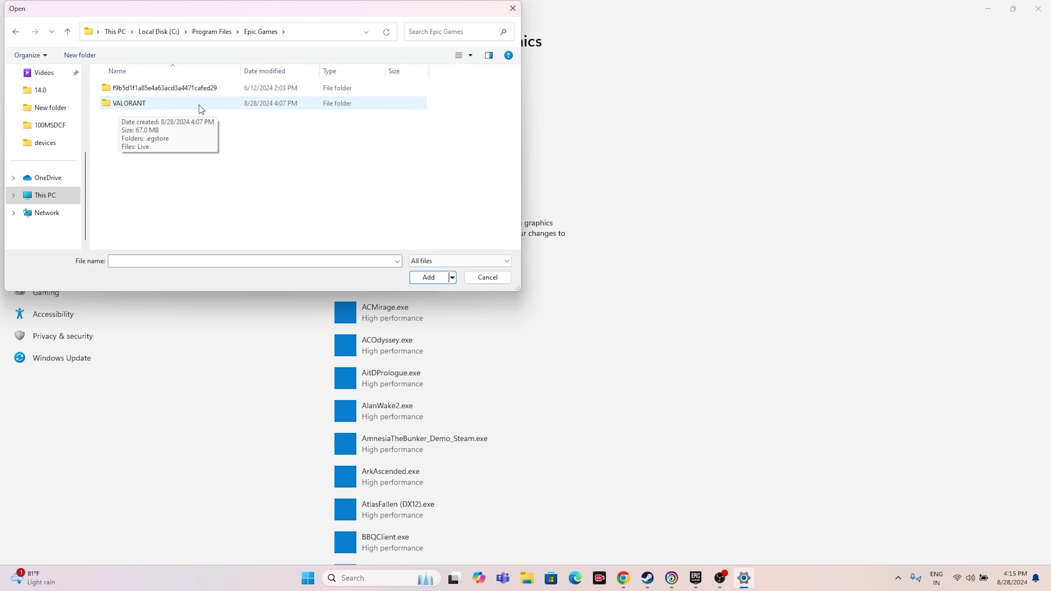
pyautogui.doubleClick(199, 105)
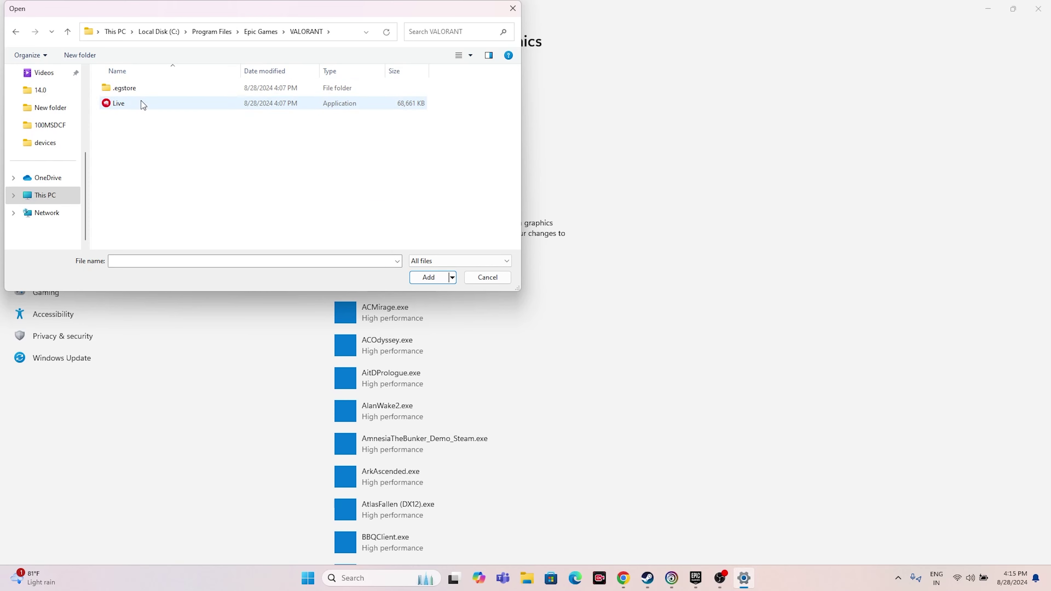
pyautogui.click(140, 104)
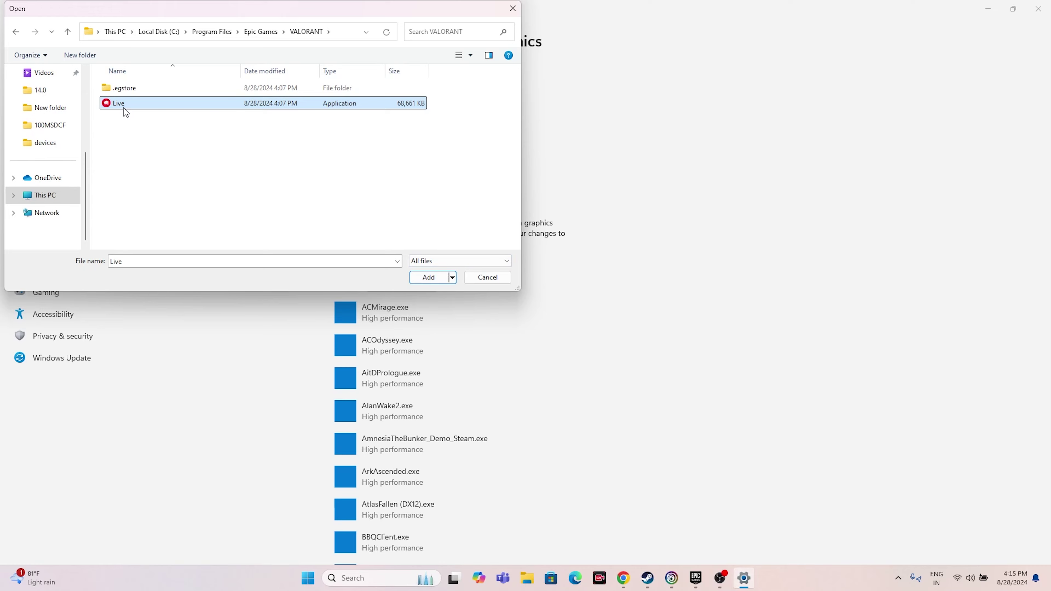
pyautogui.click(427, 277)
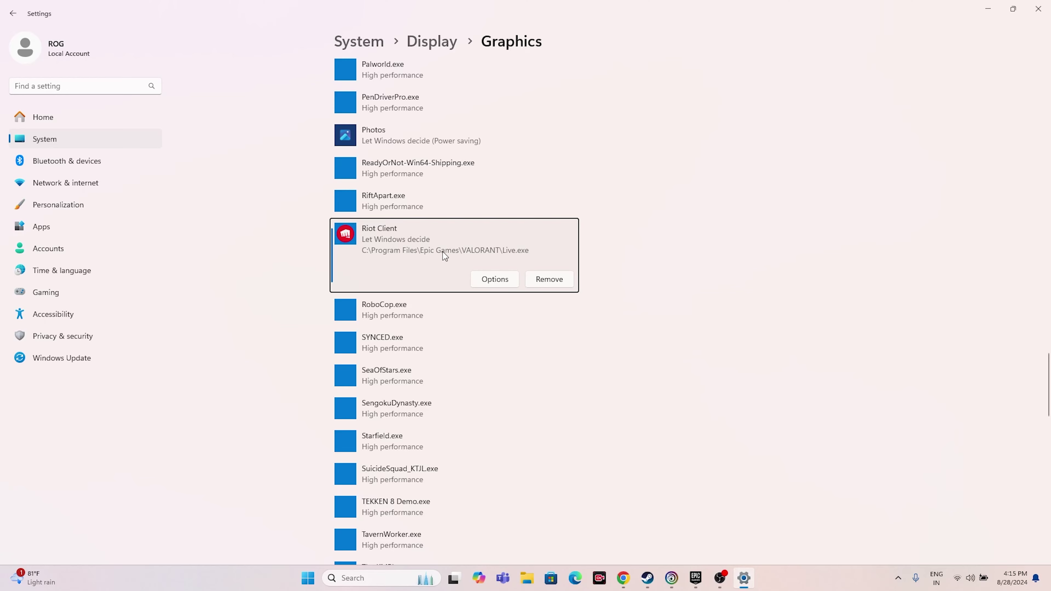
# Set the Riot Client's graphics preference to High performance, save it, and close the Settings window.
pyautogui.click(495, 280)
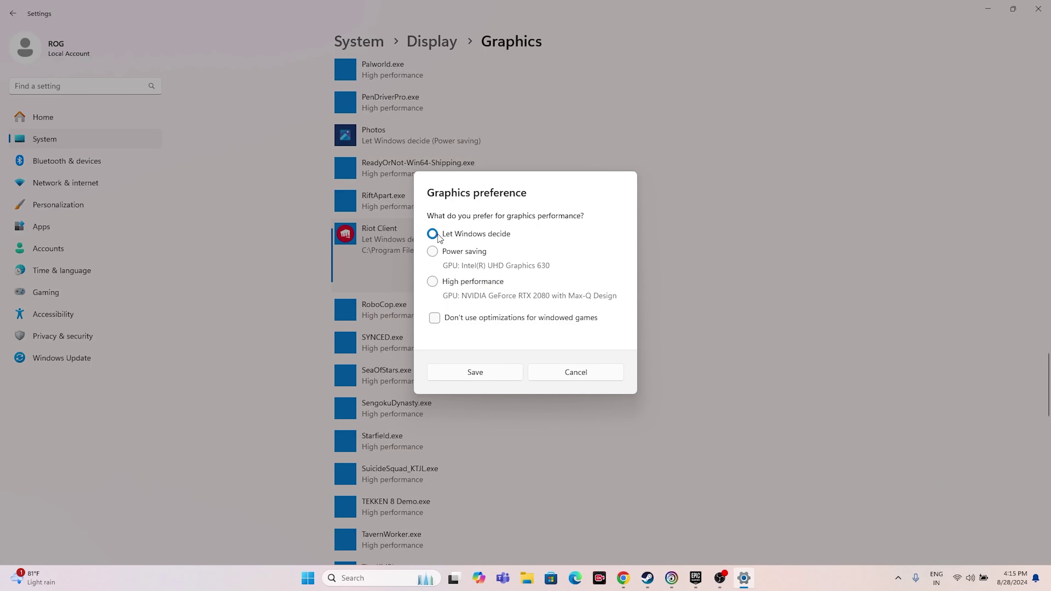
pyautogui.click(433, 282)
pyautogui.click(475, 372)
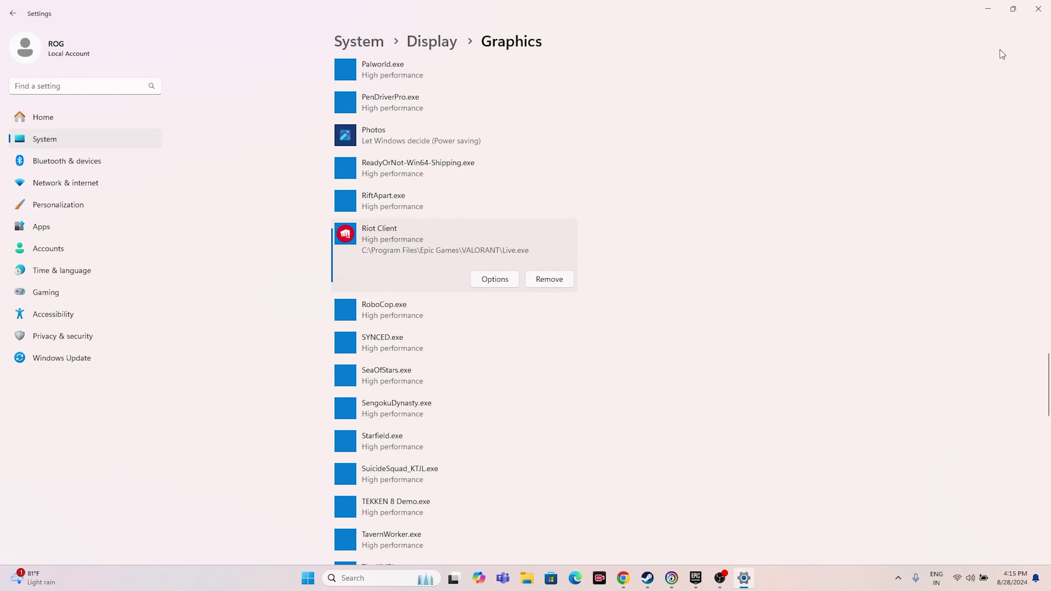
pyautogui.click(1038, 8)
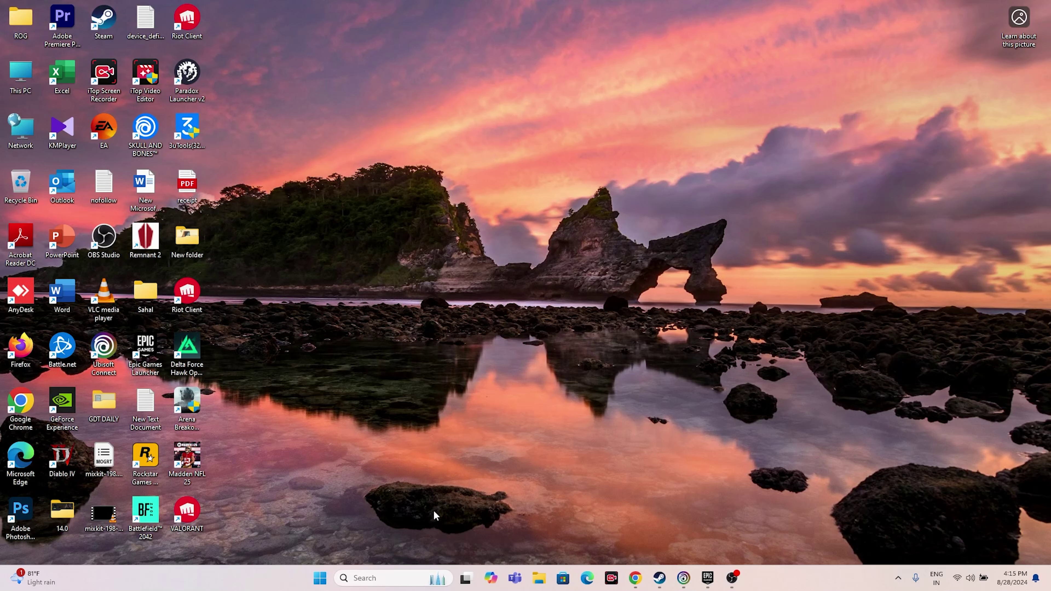
# Open the advanced system settings and go through the advanced performance options to the virtual memory settings.
pyautogui.click(389, 579)
pyautogui.write('view')
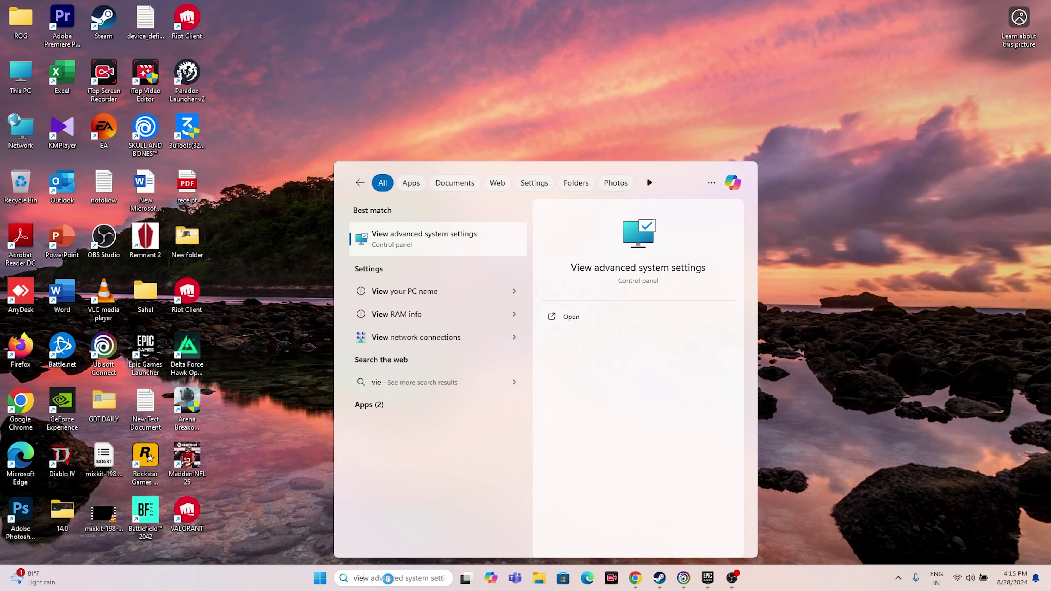
pyautogui.click(448, 232)
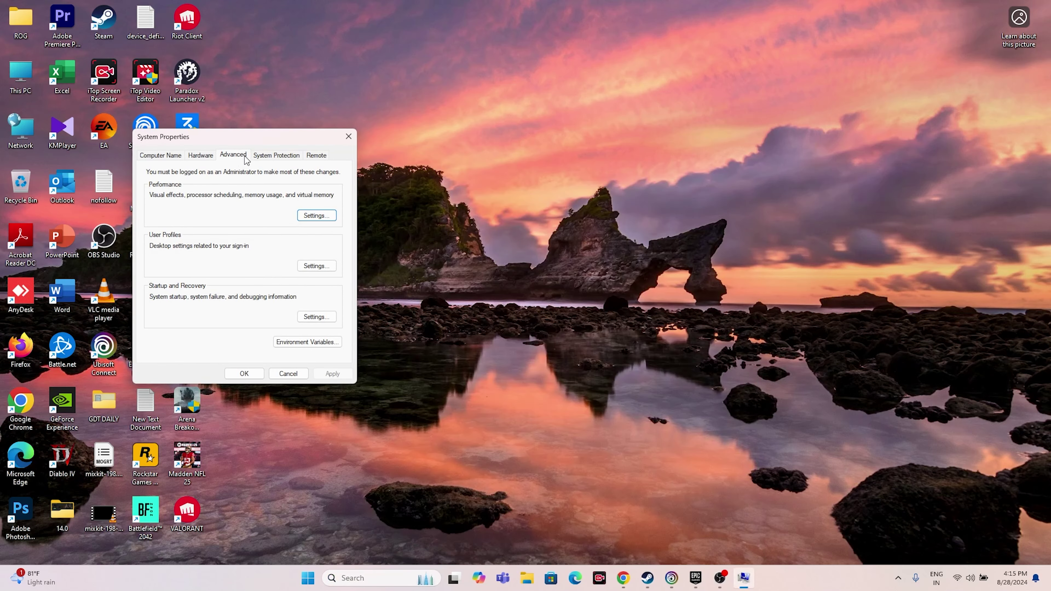
pyautogui.click(316, 216)
pyautogui.click(213, 197)
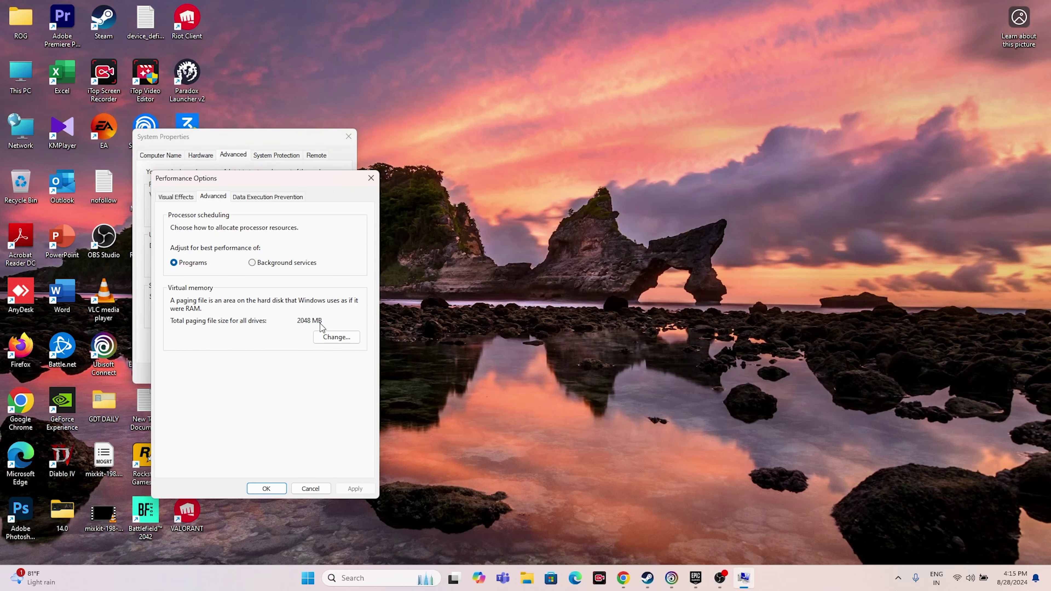
pyautogui.click(337, 337)
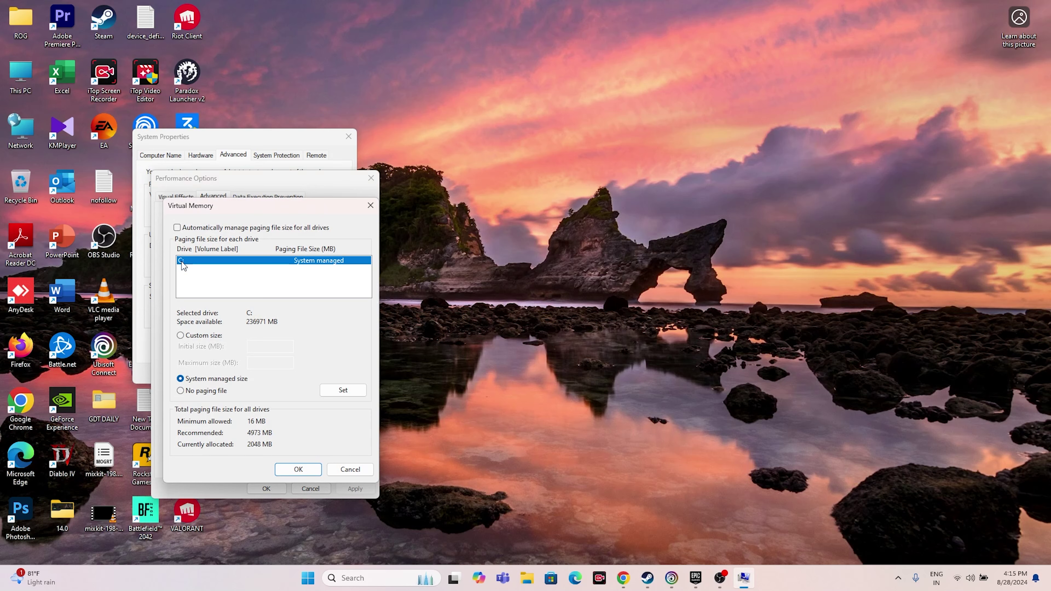
# Choose a custom paging file size for drive C: and activate the empty initial size field.
pyautogui.click(181, 337)
pyautogui.click(264, 347)
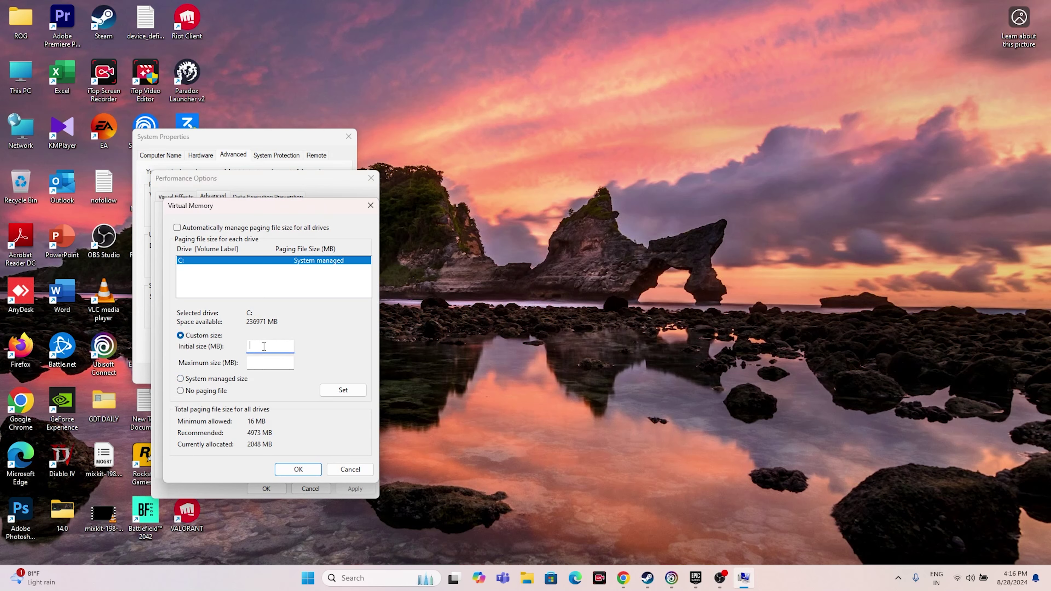
pyautogui.click(261, 366)
pyautogui.click(264, 349)
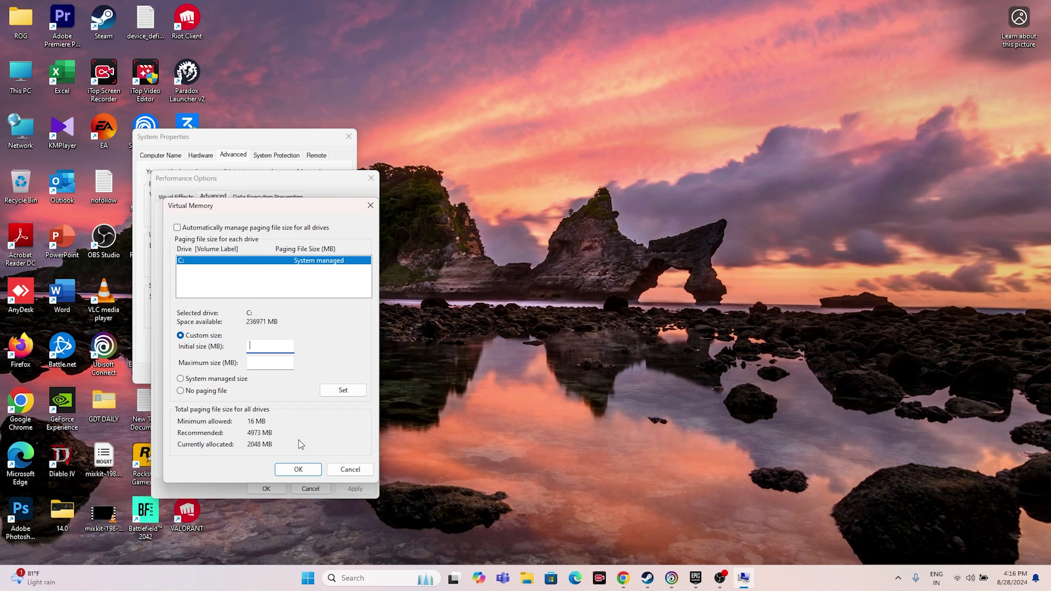
# Open Calculator and compute 32 × 1024 to convert the RAM size to megabytes.
pyautogui.click(364, 578)
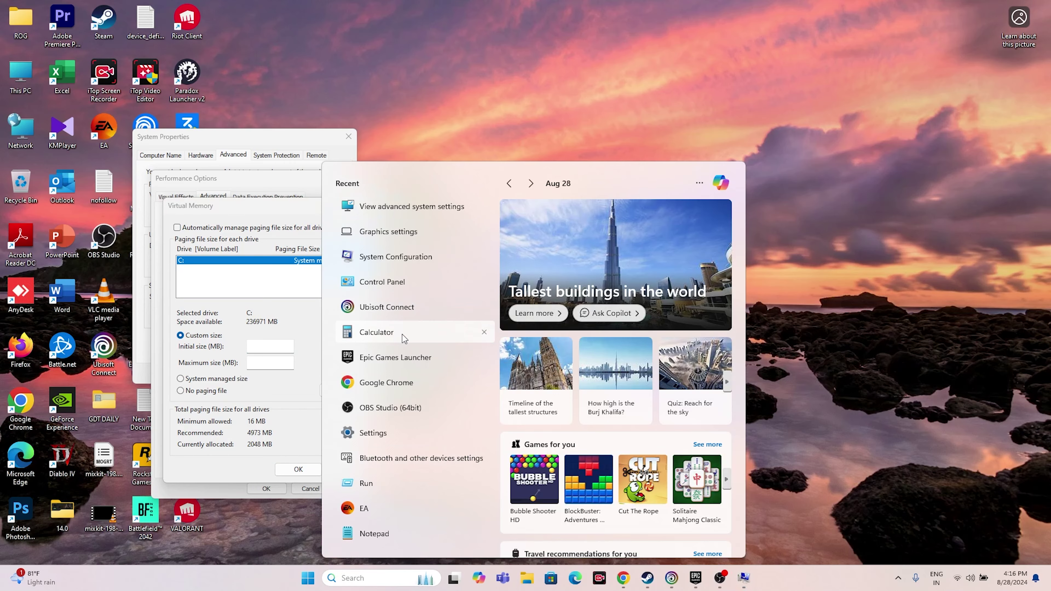
pyautogui.click(403, 334)
pyautogui.click(781, 346)
pyautogui.click(732, 346)
pyautogui.click(814, 285)
pyautogui.click(688, 338)
pyautogui.click(730, 367)
pyautogui.click(730, 338)
pyautogui.click(688, 310)
pyautogui.click(800, 364)
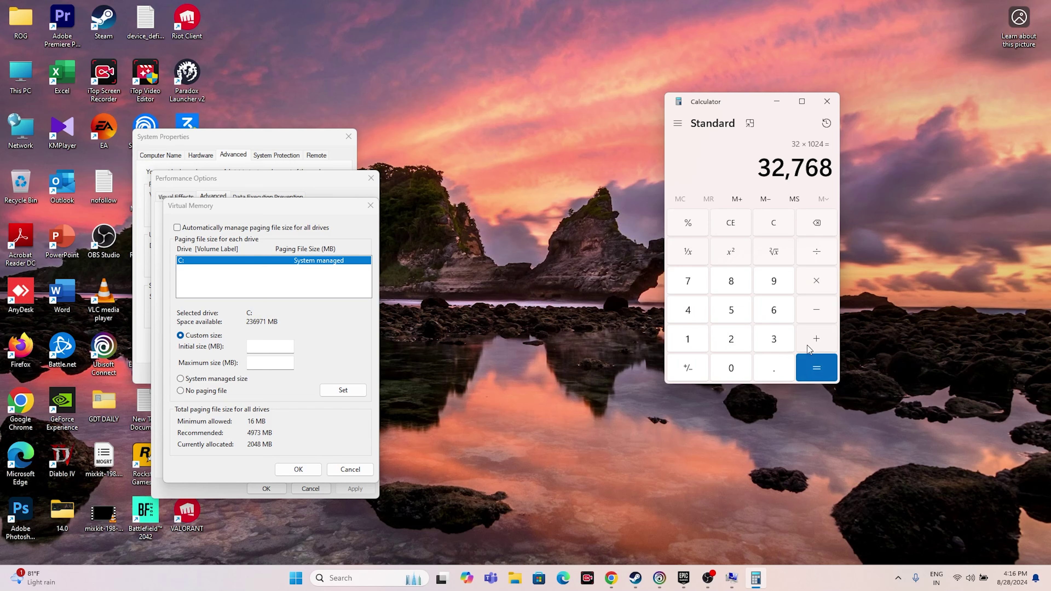
# Multiply the RAM size in megabytes by 1.5 to get the initial paging file size.
pyautogui.click(815, 281)
pyautogui.click(688, 338)
pyautogui.click(772, 368)
pyautogui.click(730, 309)
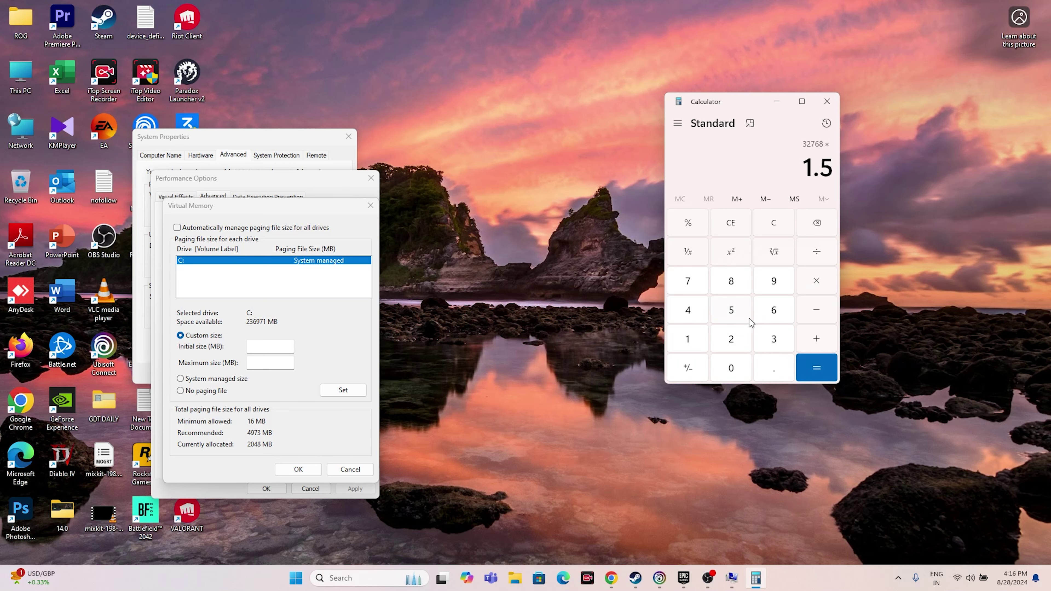
pyautogui.click(815, 367)
# Copy the calculated result into the paging file's initial size as 49,152 MB and activate the maximum size field.
pyautogui.rightClick(822, 168)
pyautogui.hotkey('ctrl', 'c')
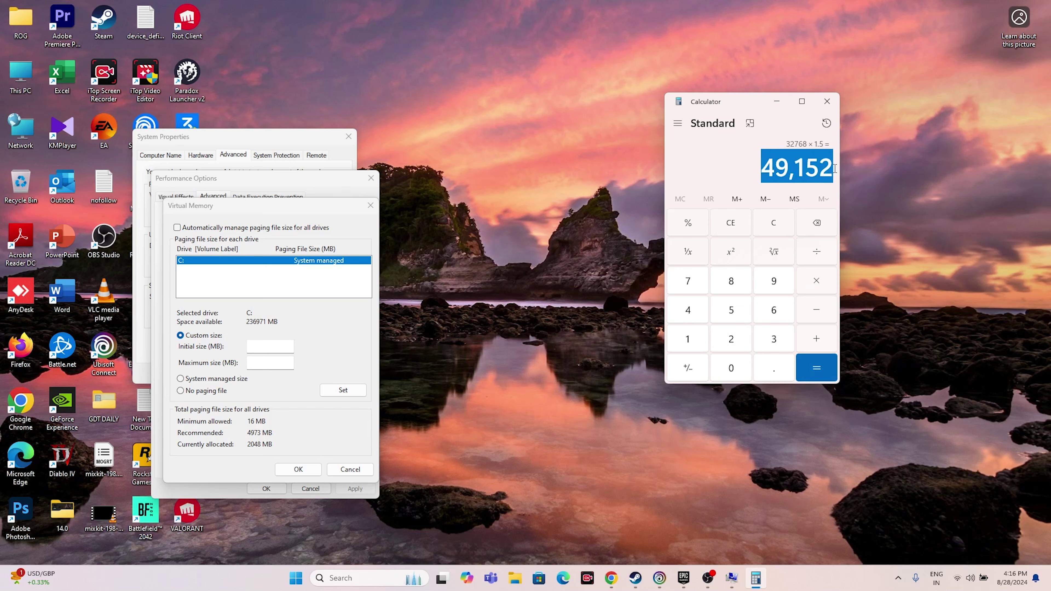
pyautogui.click(844, 178)
pyautogui.rightClick(295, 346)
pyautogui.click(308, 389)
pyautogui.click(285, 364)
# Calculate the maximum paging file size as 32 × 1024 × 3 in Calculator.
pyautogui.click(757, 226)
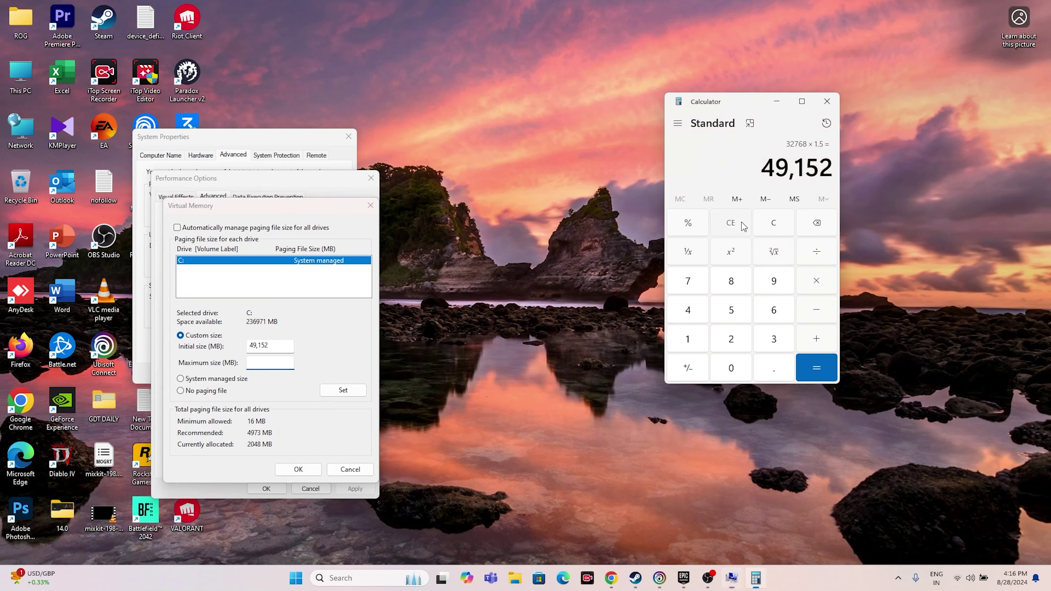
pyautogui.click(773, 336)
pyautogui.click(749, 340)
pyautogui.click(814, 287)
pyautogui.click(689, 342)
pyautogui.click(730, 371)
pyautogui.click(724, 344)
pyautogui.click(703, 317)
pyautogui.click(816, 368)
pyautogui.click(816, 281)
pyautogui.click(773, 338)
pyautogui.click(816, 367)
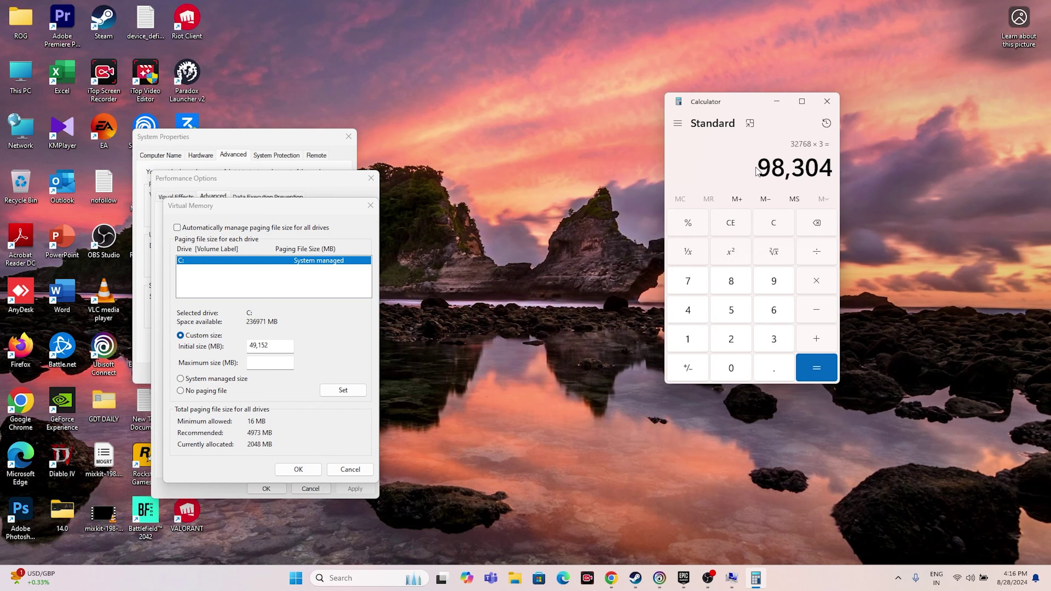
# Copy the new result into the paging file's maximum size as 98,304 MB.
pyautogui.moveTo(760, 164); pyautogui.dragTo(831, 167)
pyautogui.rightClick(831, 167)
pyautogui.click(850, 176)
pyautogui.rightClick(280, 363)
pyautogui.click(300, 413)
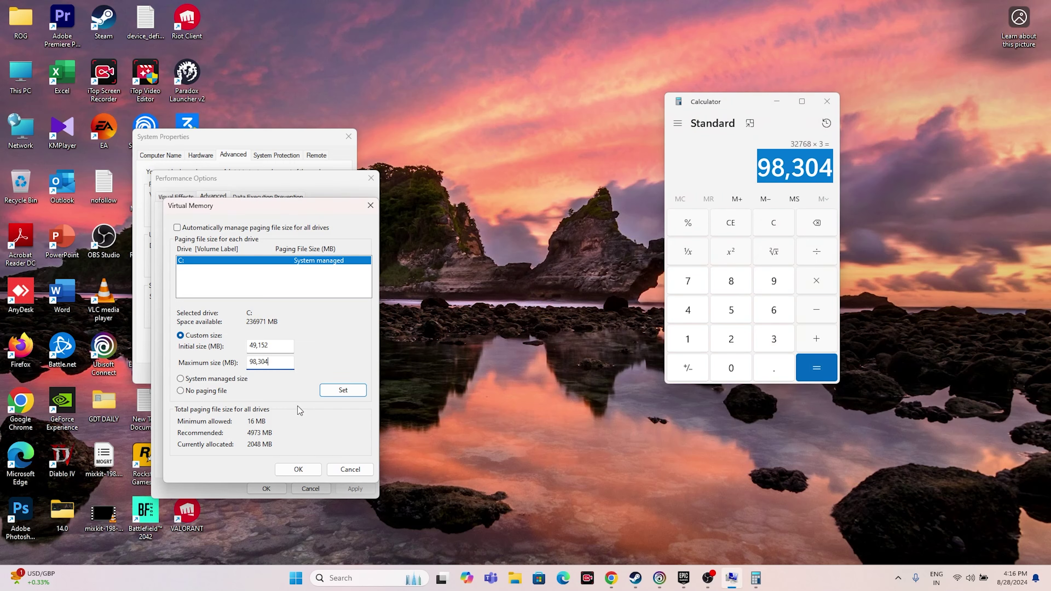
# Accept the virtual memory and performance options, and close System Properties and Calculator.
pyautogui.click(298, 468)
pyautogui.click(266, 489)
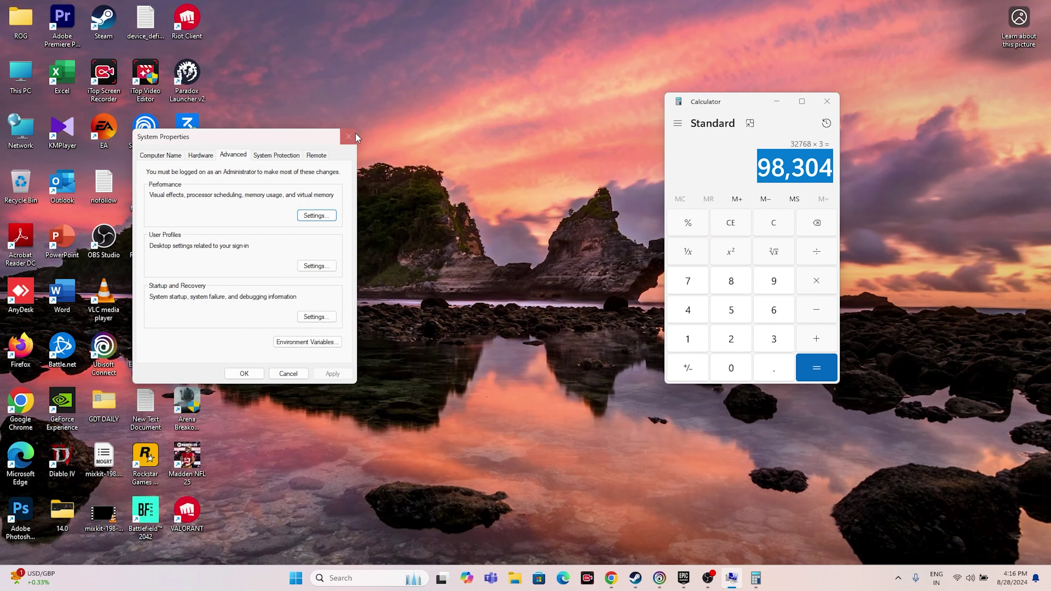
pyautogui.click(348, 136)
pyautogui.click(827, 101)
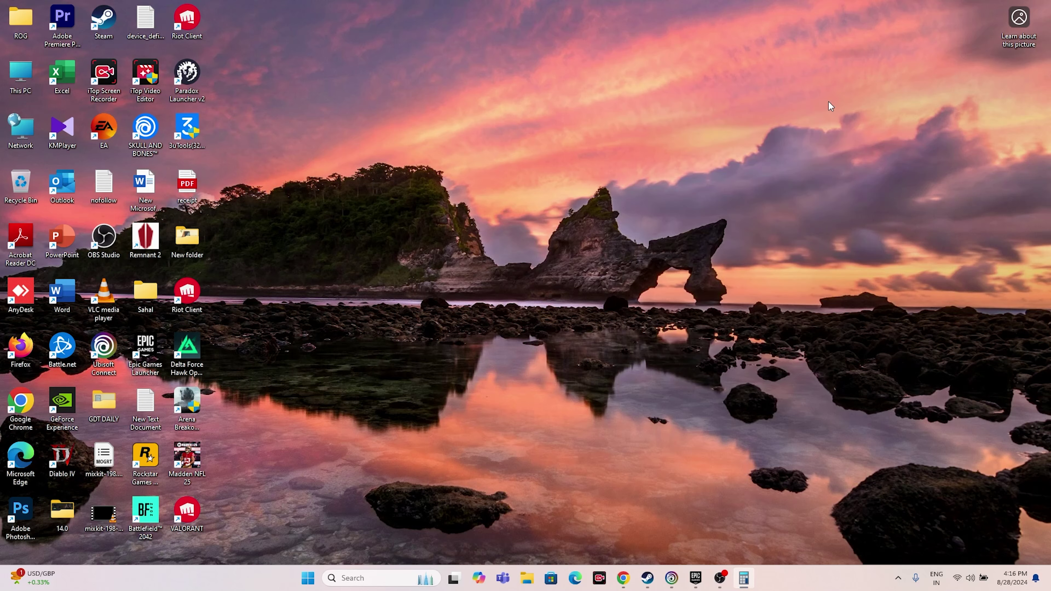
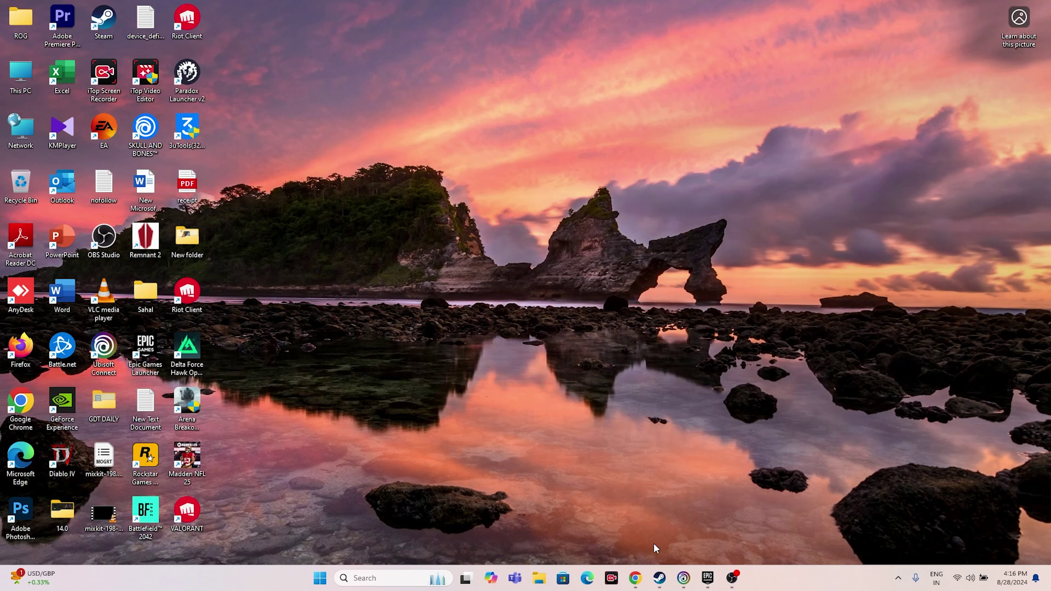
# Switch to Chrome and view NVIDIA's official GeForce drivers page with the manual driver search.
pyautogui.click(635, 578)
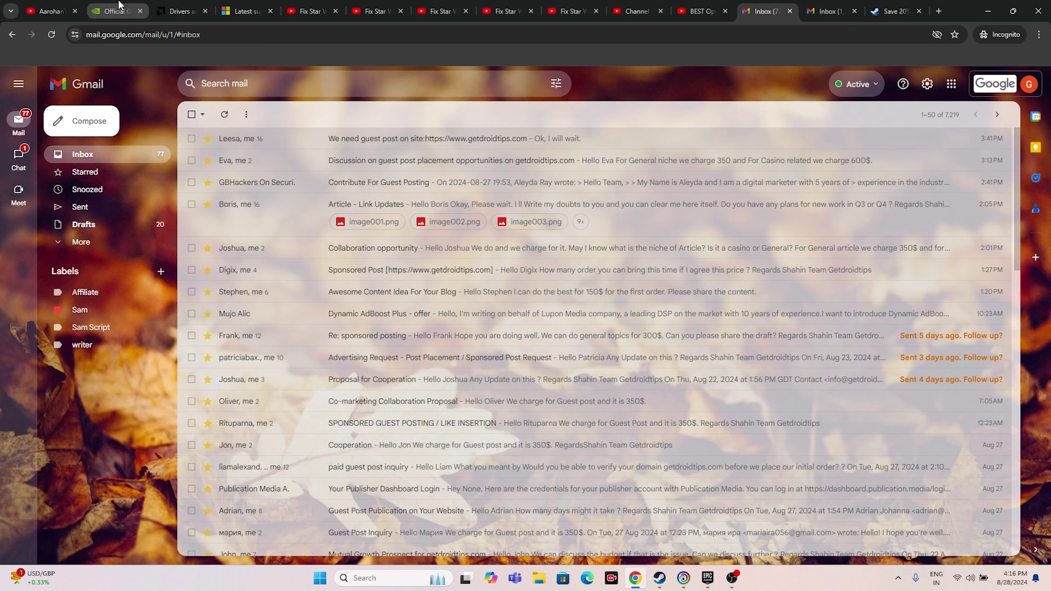
pyautogui.click(118, 11)
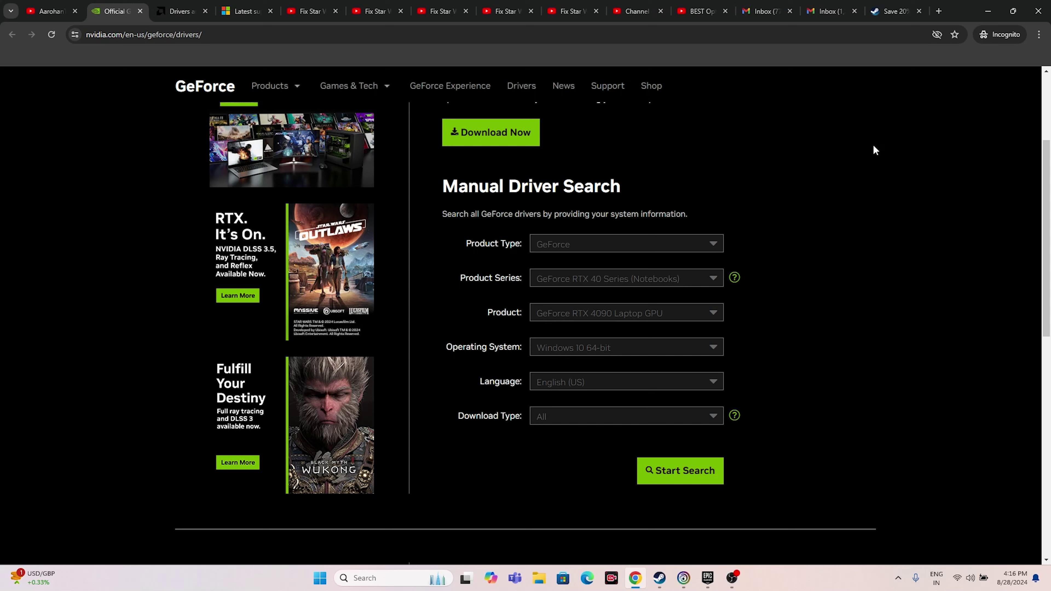
pyautogui.click(660, 577)
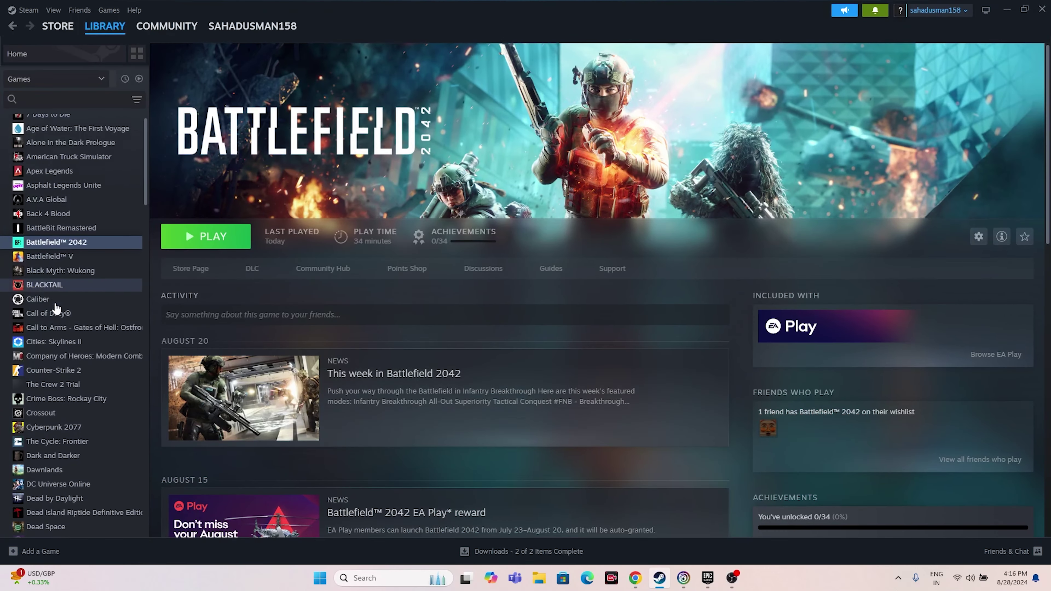
pyautogui.scroll(2, 55, 308)
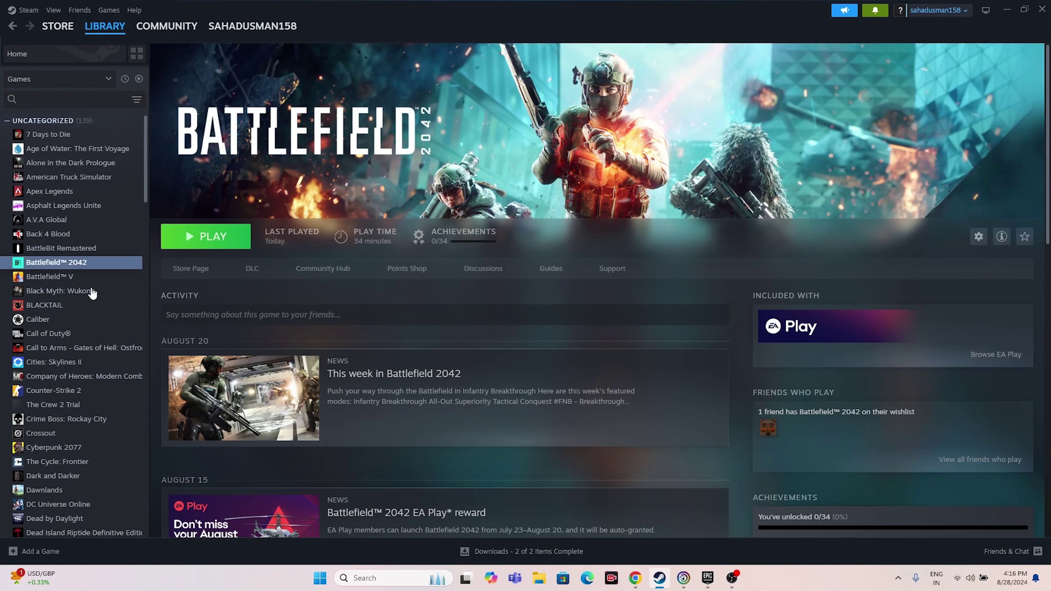
pyautogui.click(640, 584)
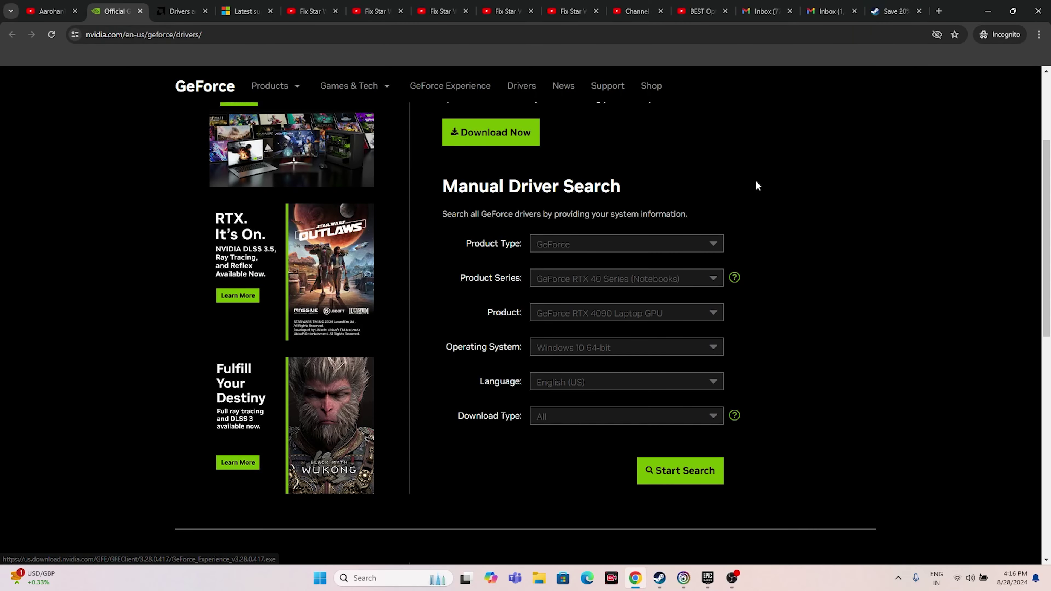
# Set NVIDIA's manual driver search to GeForce, GeForce RTX 40 Series, NVIDIA GeForce RTX 4090 D and Windows 11.
pyautogui.click(575, 254)
pyautogui.click(587, 263)
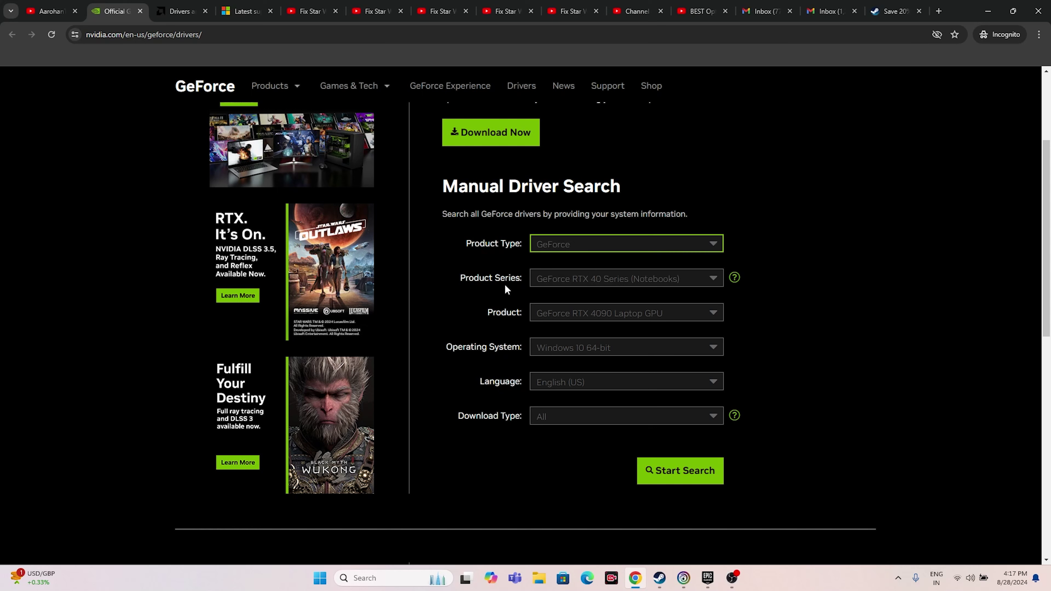
pyautogui.click(569, 285)
pyautogui.click(577, 312)
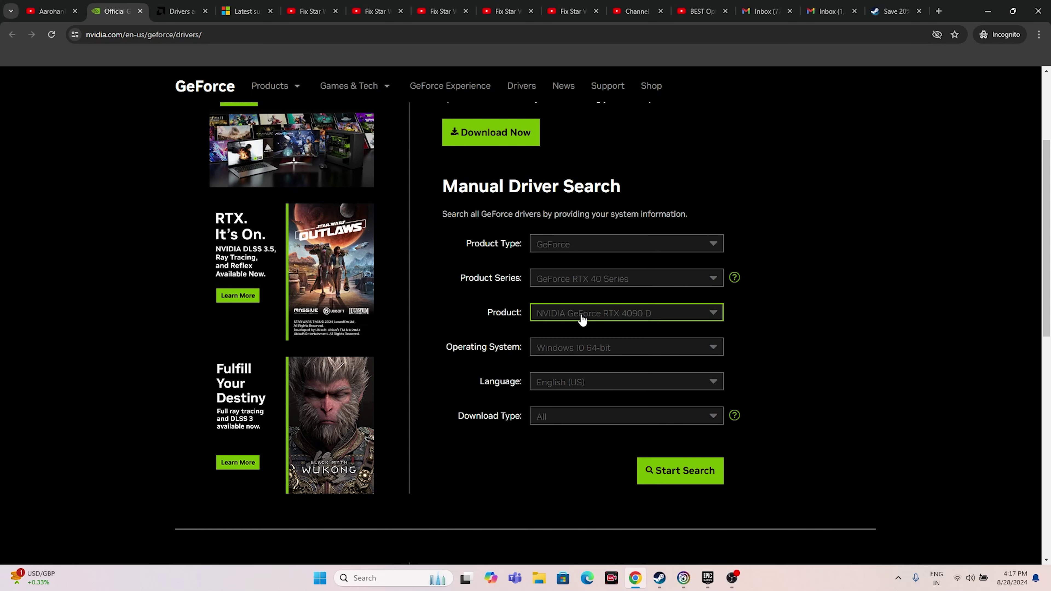
pyautogui.click(582, 318)
pyautogui.click(585, 331)
pyautogui.click(547, 349)
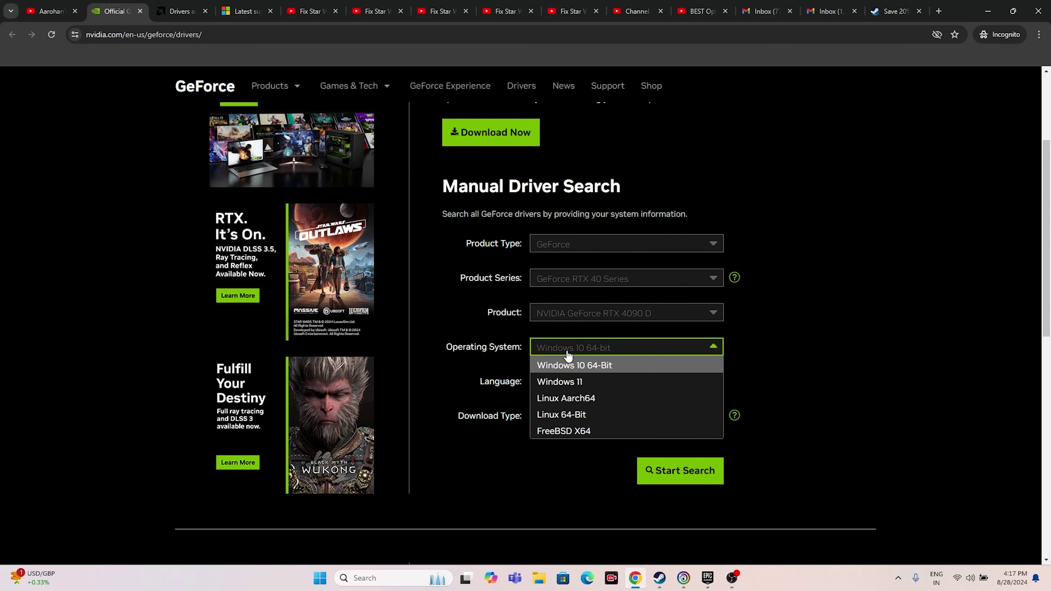
pyautogui.click(570, 380)
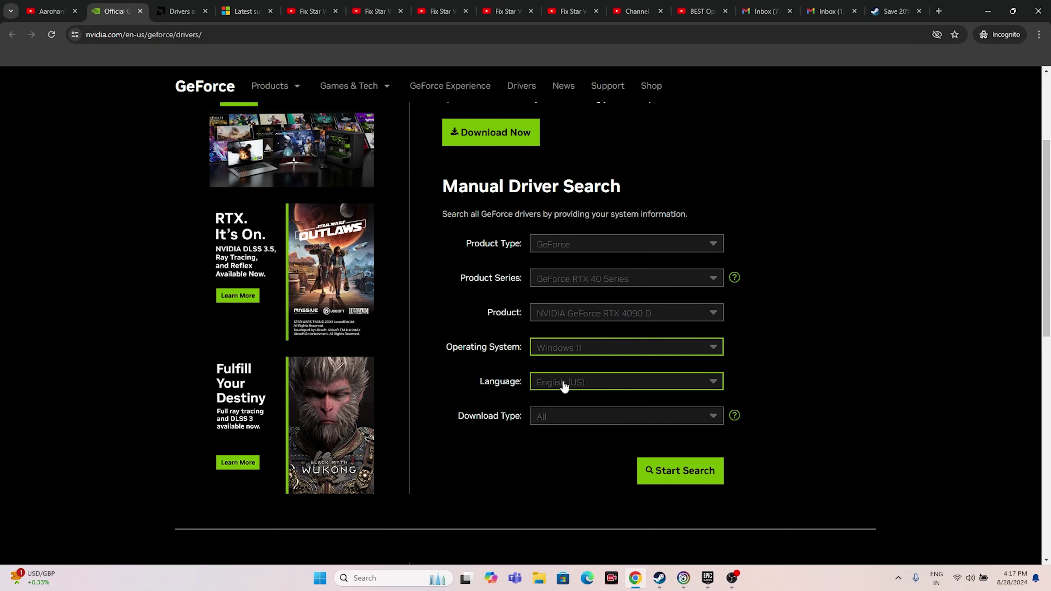
# Run the NVIDIA driver search and examine the version of the newest GeForce Game Ready Driver in the results.
pyautogui.click(679, 475)
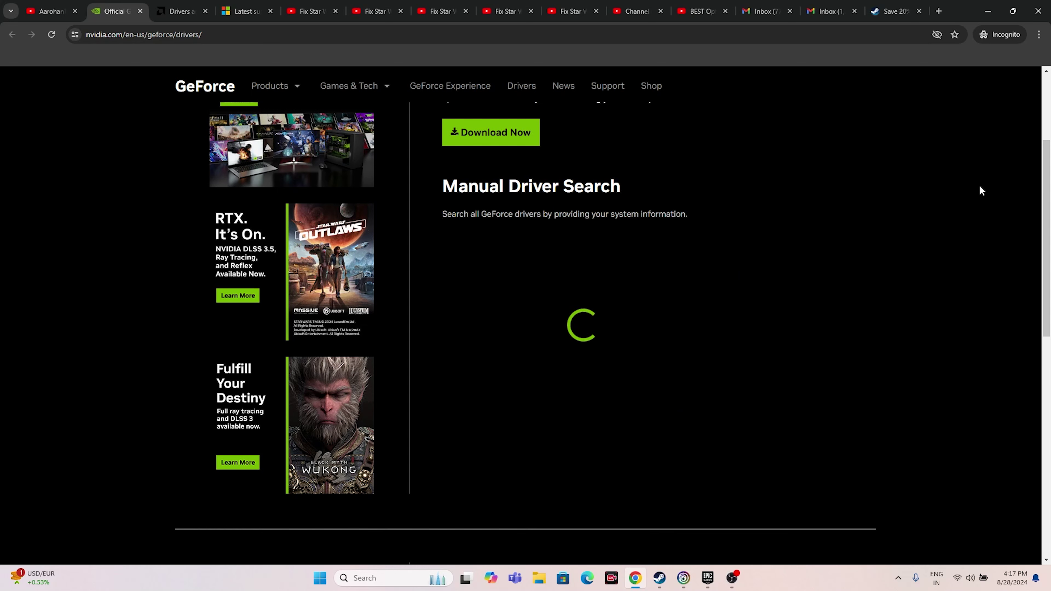
pyautogui.scroll(-5, 978, 185)
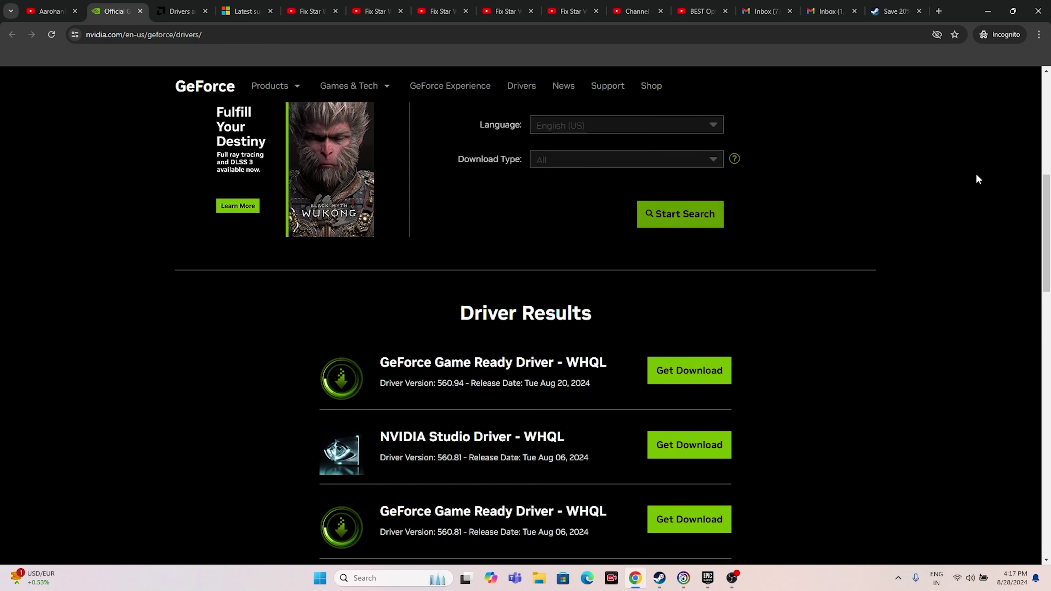
pyautogui.scroll(-2, 977, 178)
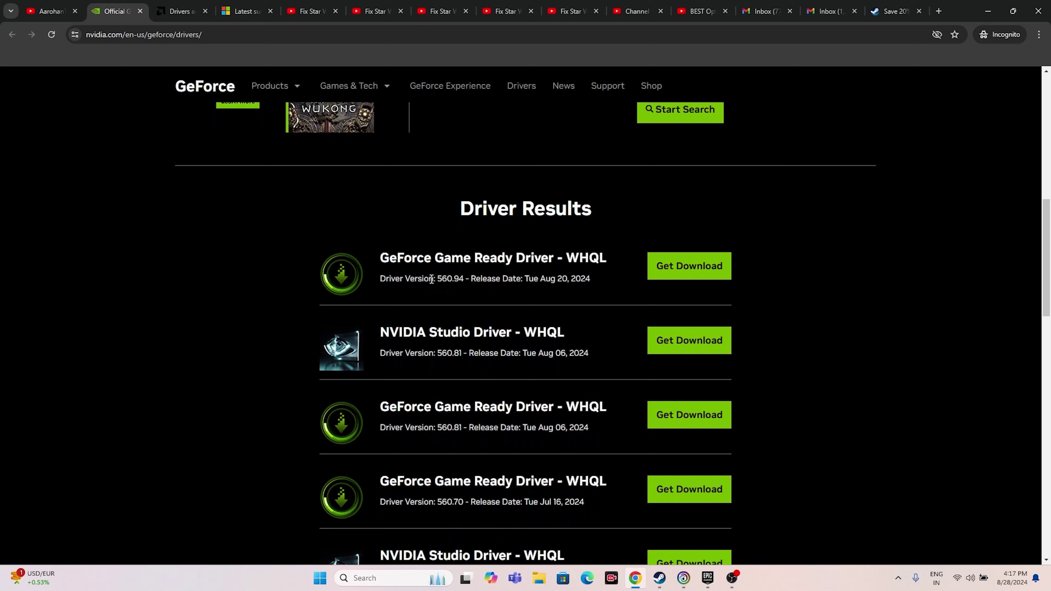
pyautogui.moveTo(438, 277); pyautogui.dragTo(464, 280)
pyautogui.click(451, 365)
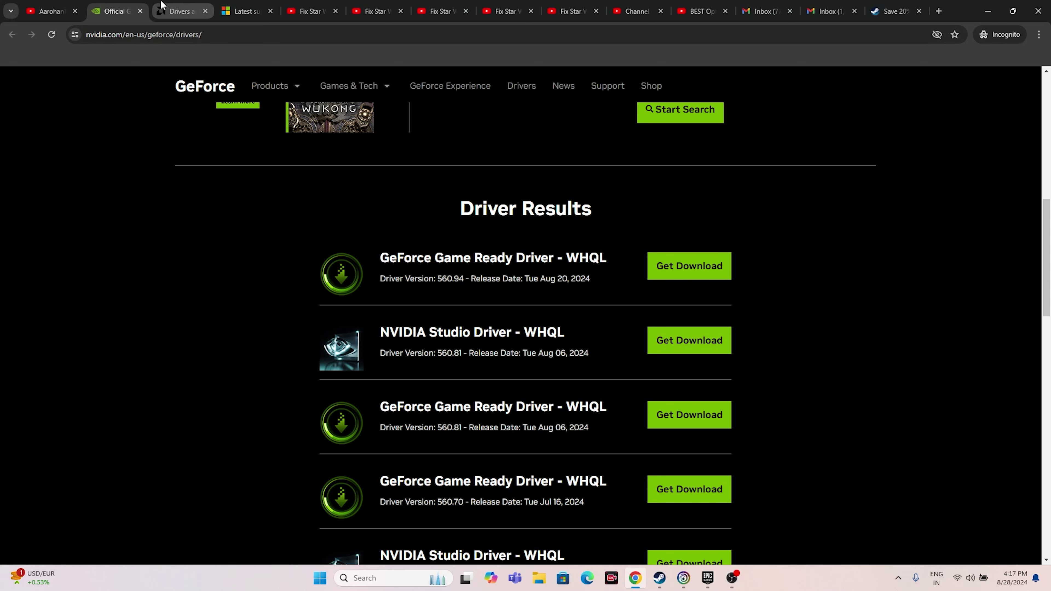
# On AMD's drivers page, choose Graphics, Radeon RX and Radeon RX 6000 Series, and submit to view the series' driver page.
pyautogui.click(162, 8)
pyautogui.scroll(-6, 462, 324)
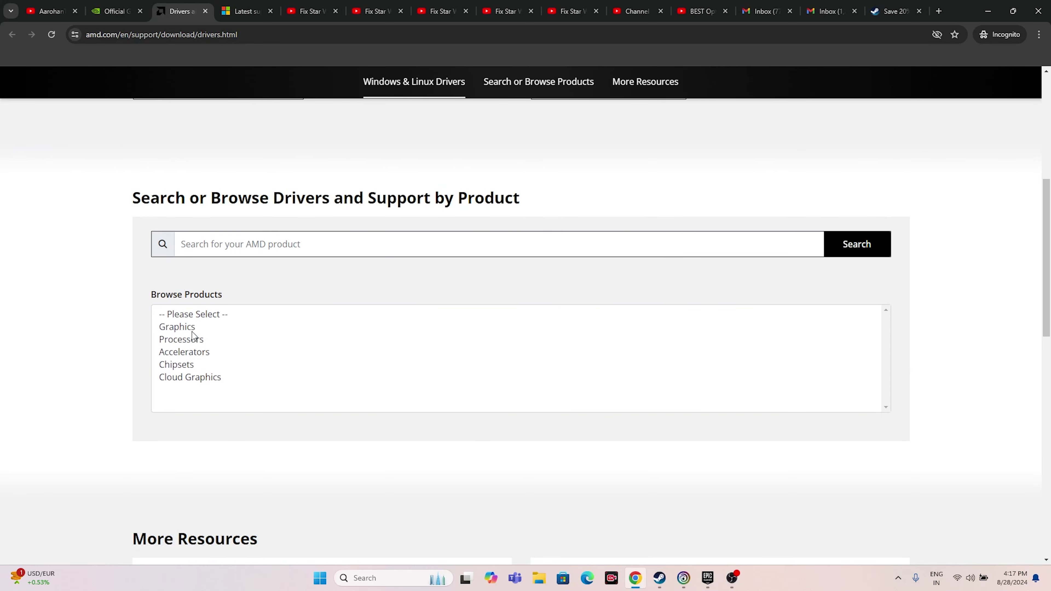
pyautogui.click(192, 331)
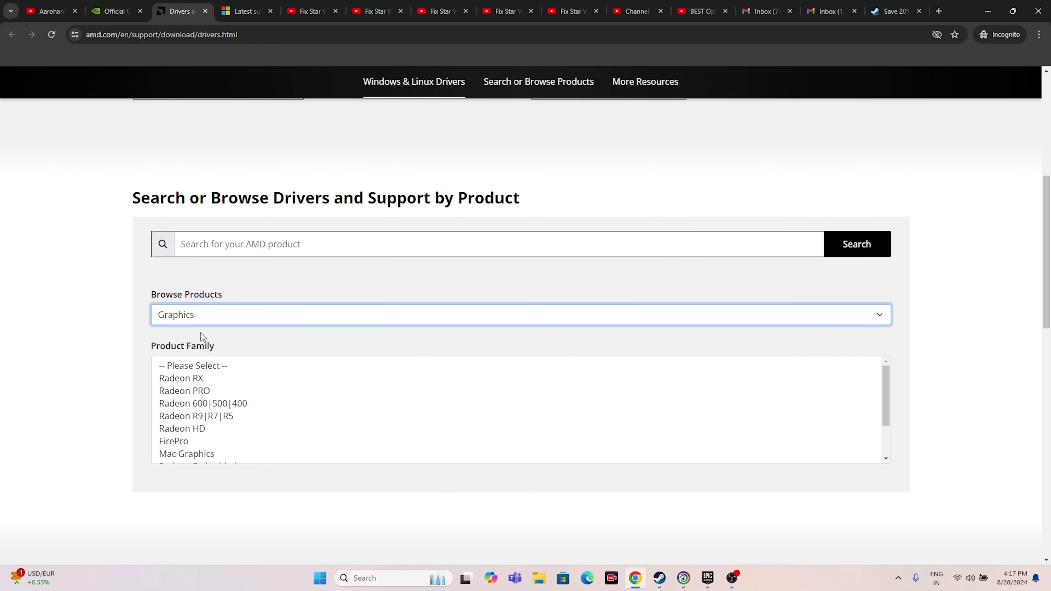
pyautogui.scroll(-2, 195, 336)
pyautogui.click(189, 270)
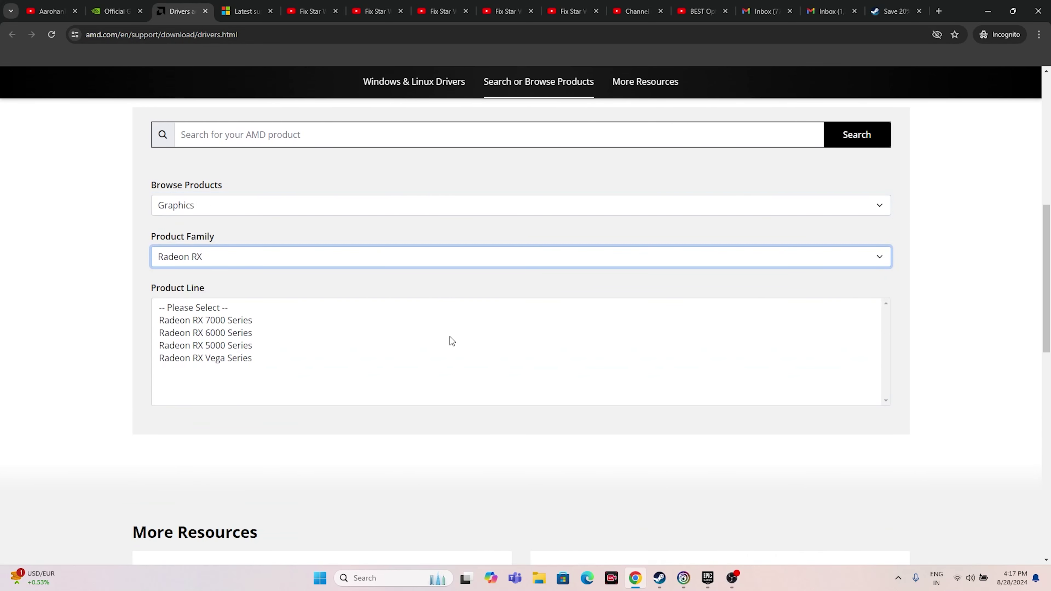
pyautogui.click(193, 329)
pyautogui.scroll(-5, 306, 364)
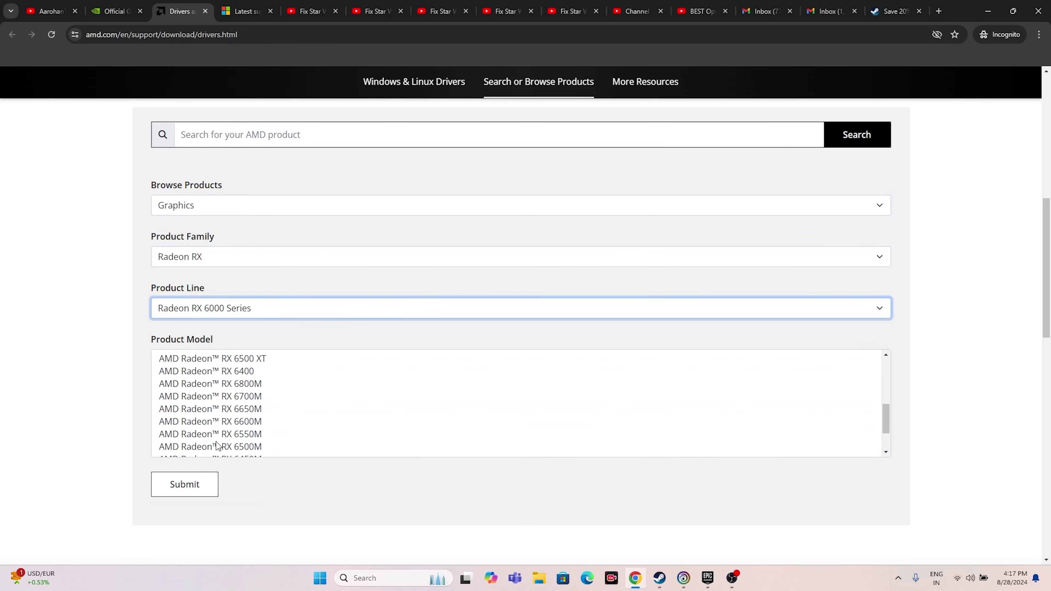
pyautogui.click(193, 485)
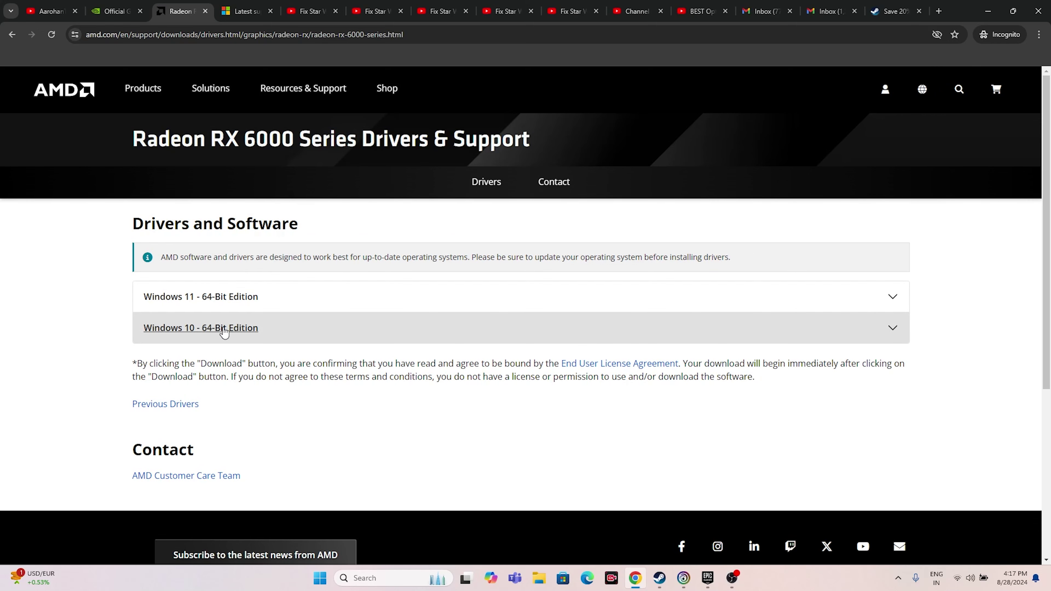
# View Microsoft's latest supported Visual C++ Redistributable page and examine the x86 and x64 download links.
pyautogui.click(245, 11)
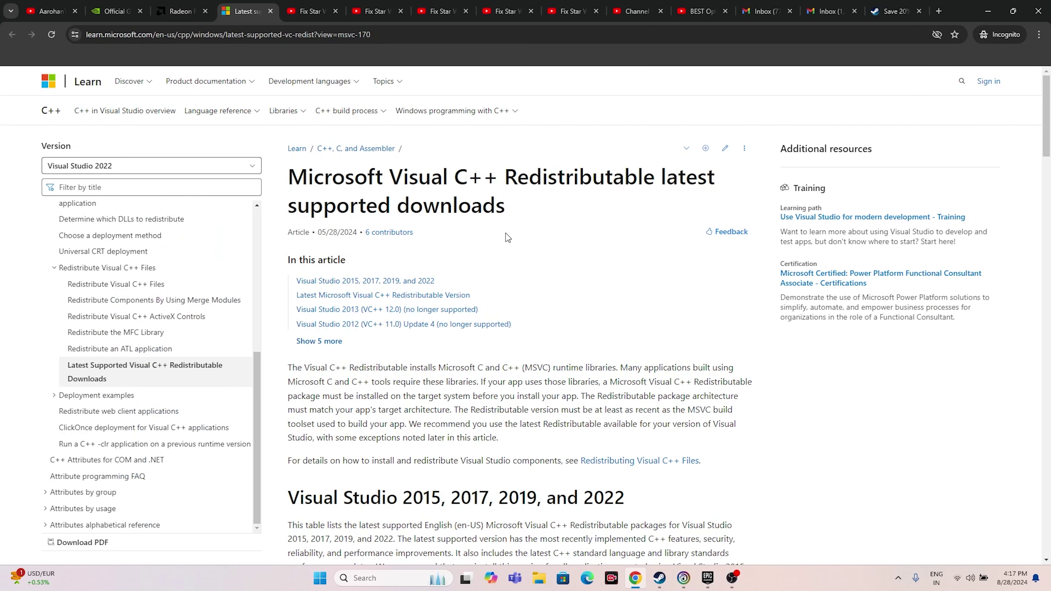
pyautogui.moveTo(510, 209); pyautogui.dragTo(297, 176)
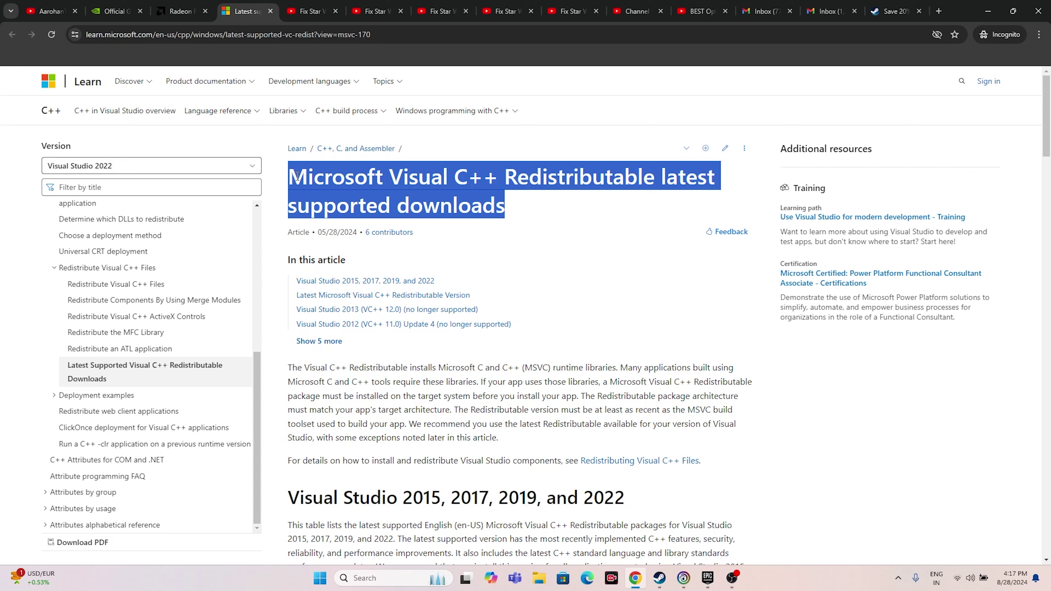
pyautogui.click(516, 198)
pyautogui.scroll(-10, 576, 214)
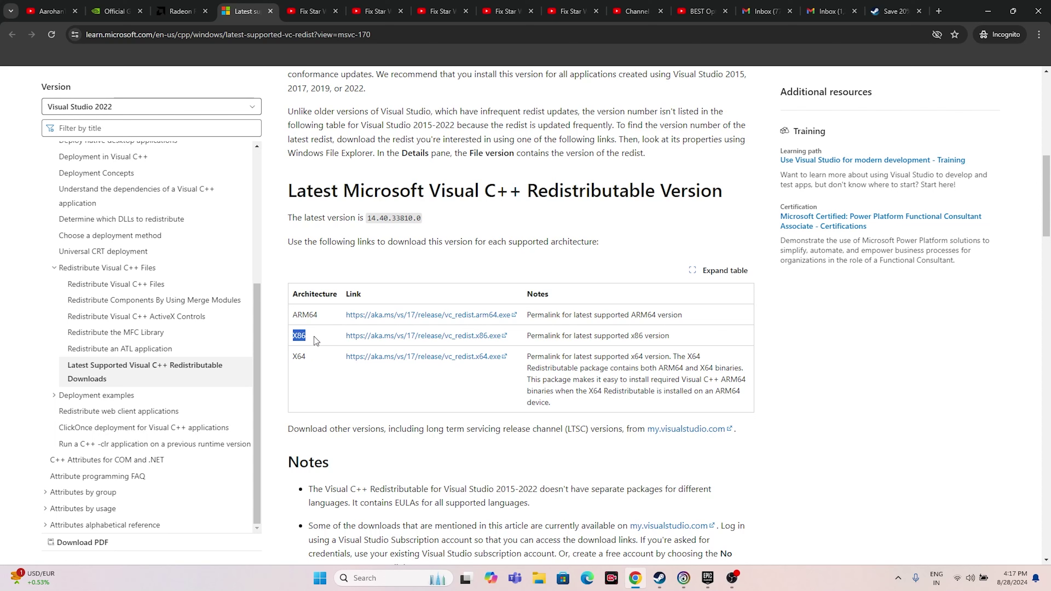
pyautogui.click(362, 414)
pyautogui.click(707, 577)
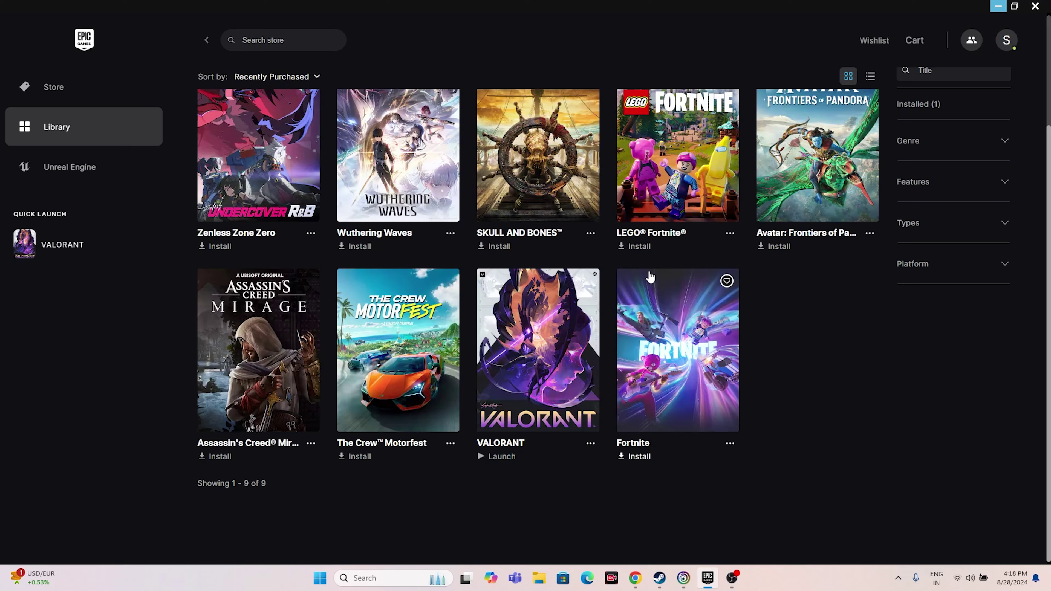
pyautogui.click(997, 6)
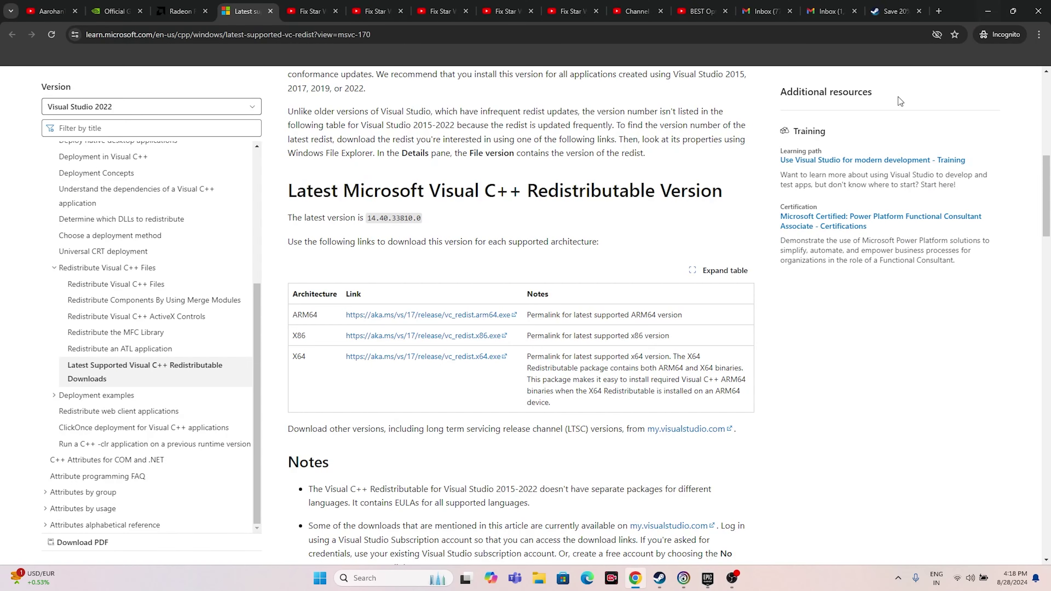
# Minimize Chrome, check Windows Update in the Windows Settings for available updates, and close Settings.
pyautogui.click(986, 13)
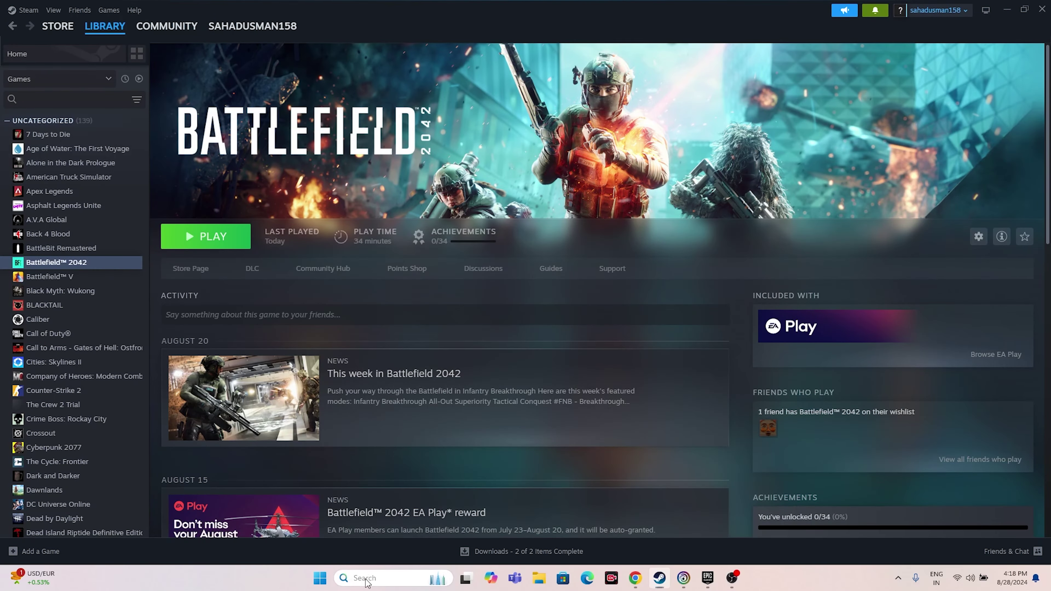
pyautogui.click(366, 579)
pyautogui.write('settings')
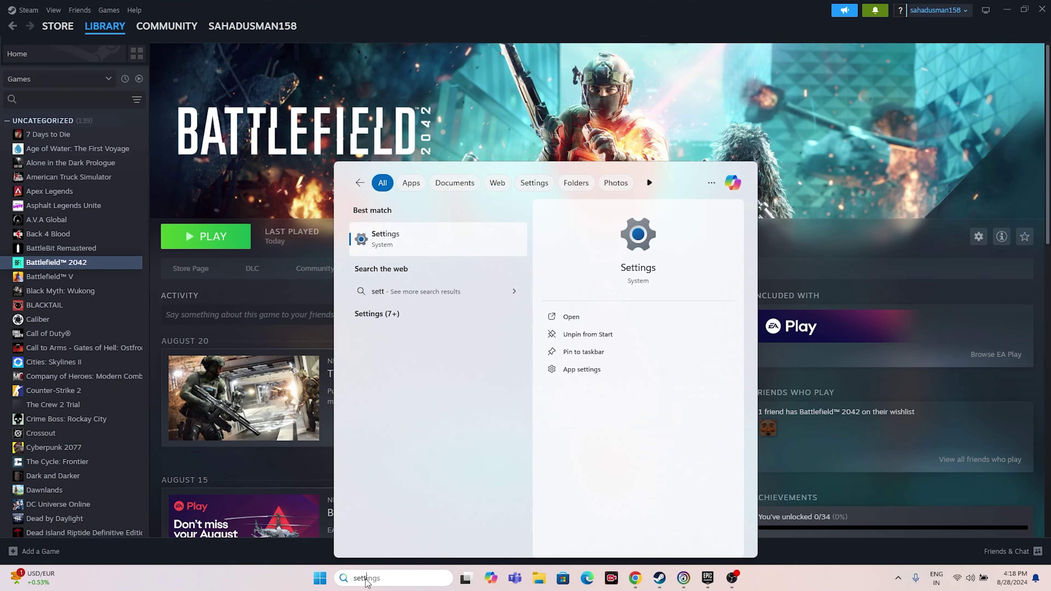
pyautogui.click(376, 240)
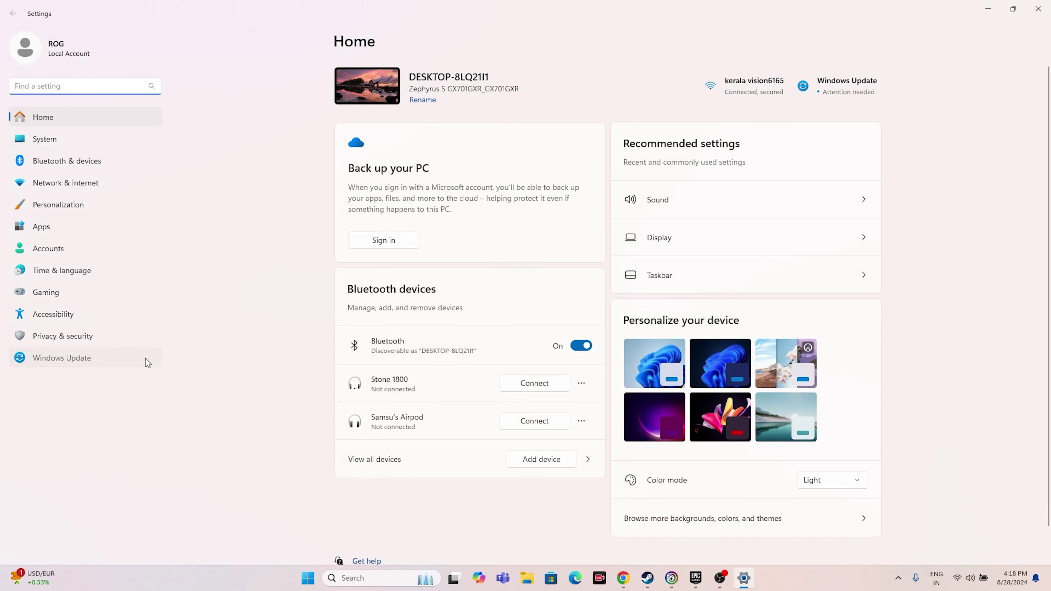
pyautogui.click(146, 358)
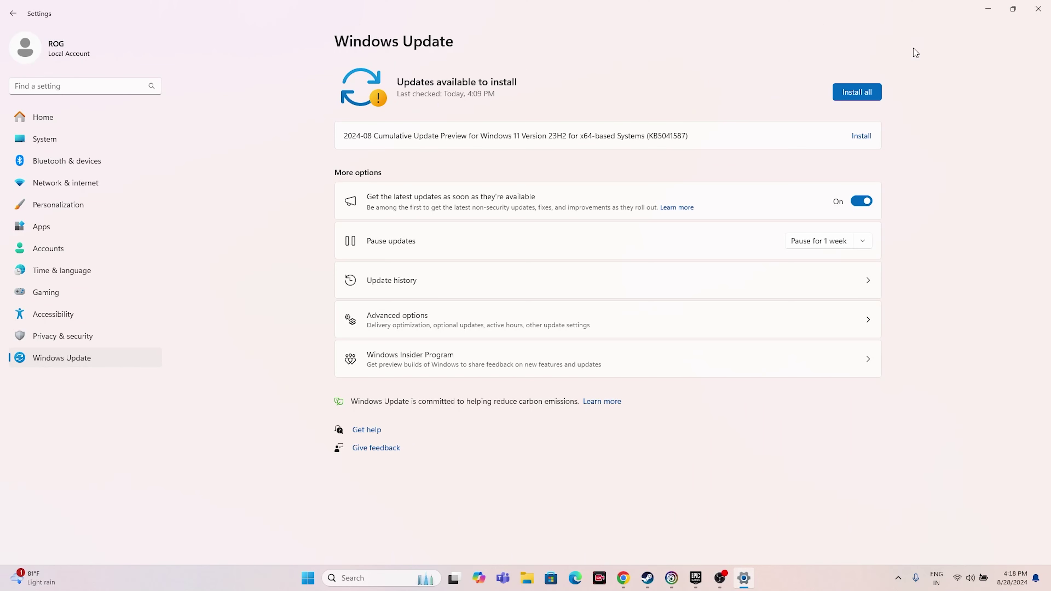
pyautogui.click(1038, 9)
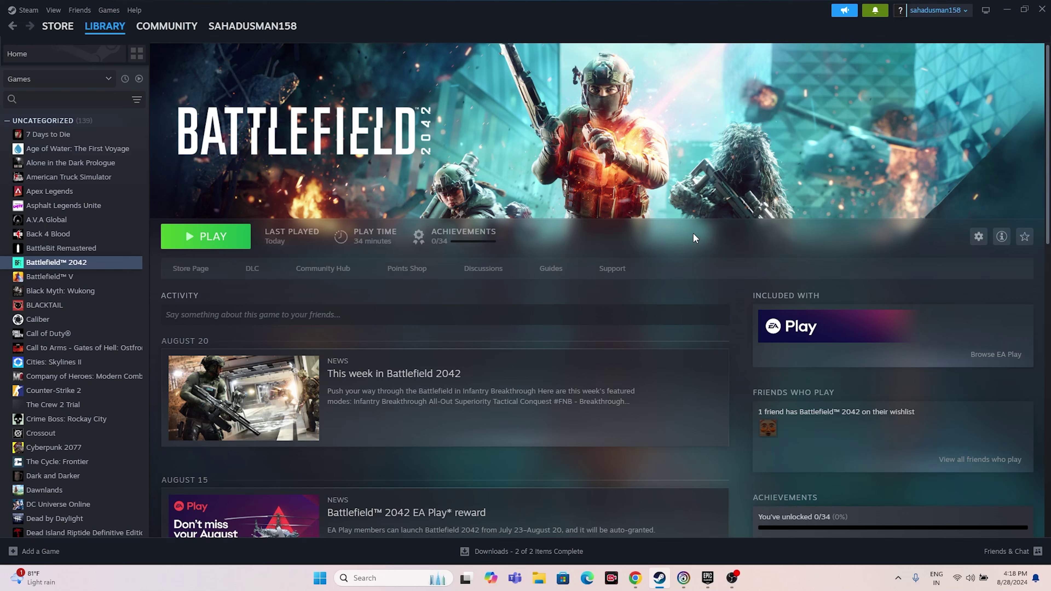
# Minimize Steam, switch to the Epic Games library, and view the uninstall option for VALORANT.
pyautogui.click(1006, 9)
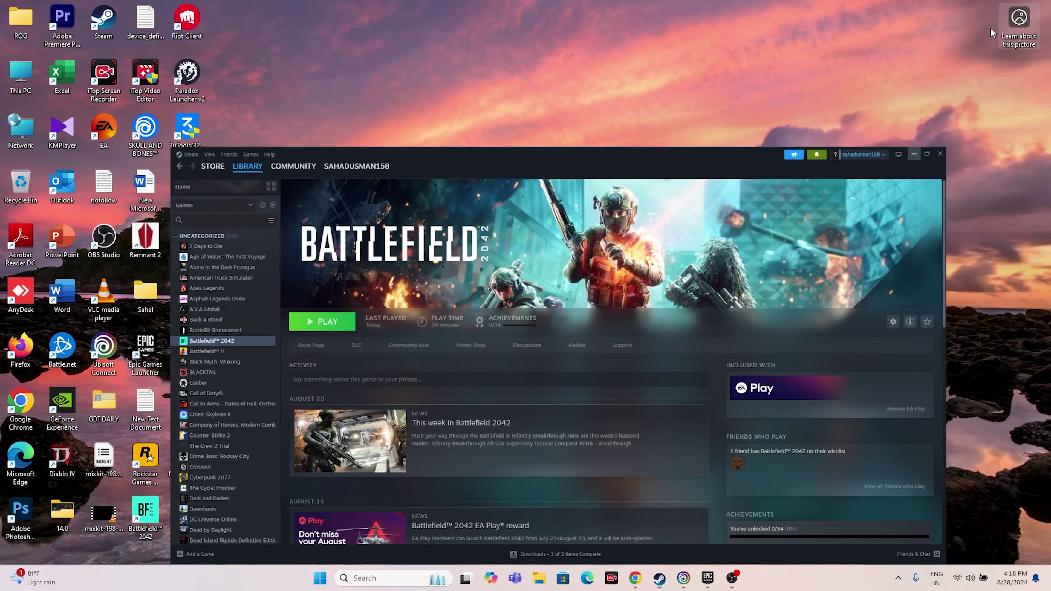
pyautogui.click(707, 578)
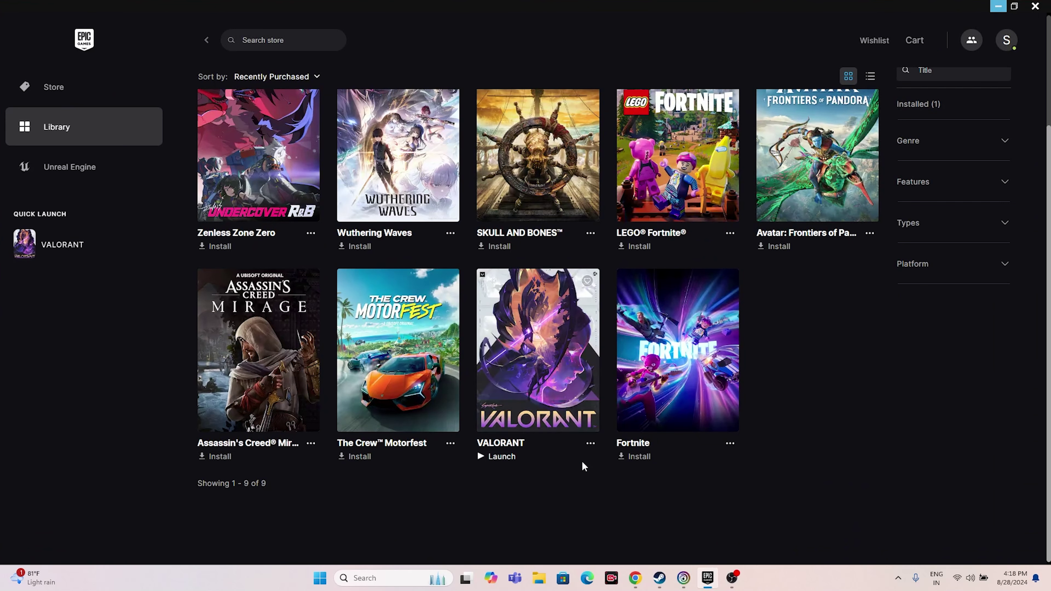
pyautogui.click(592, 445)
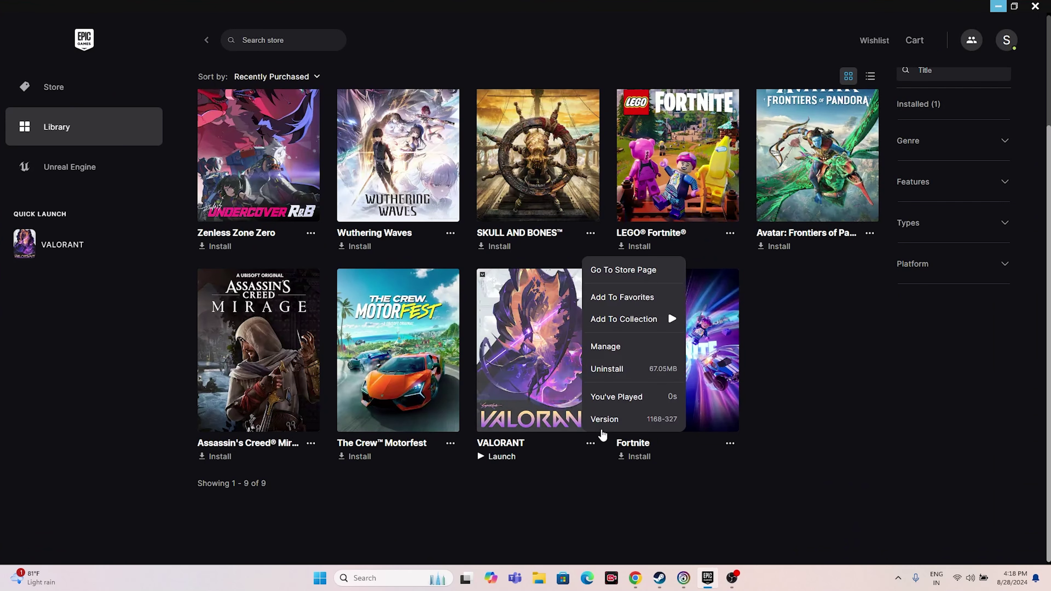
pyautogui.click(620, 374)
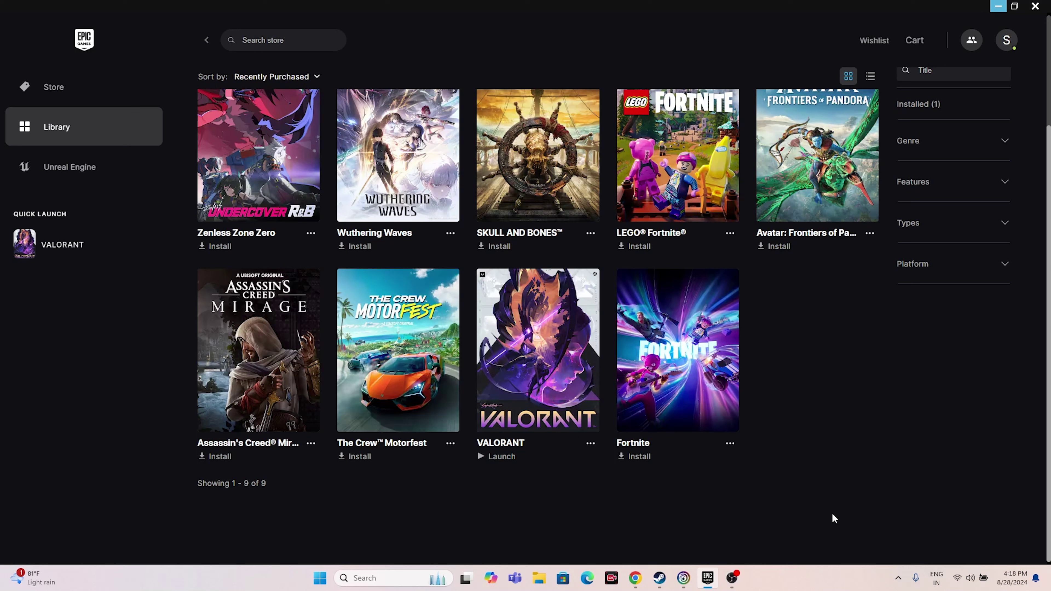
# Open VALORANT's management options, examine the Verify Files option, and close the dialog.
pyautogui.click(590, 444)
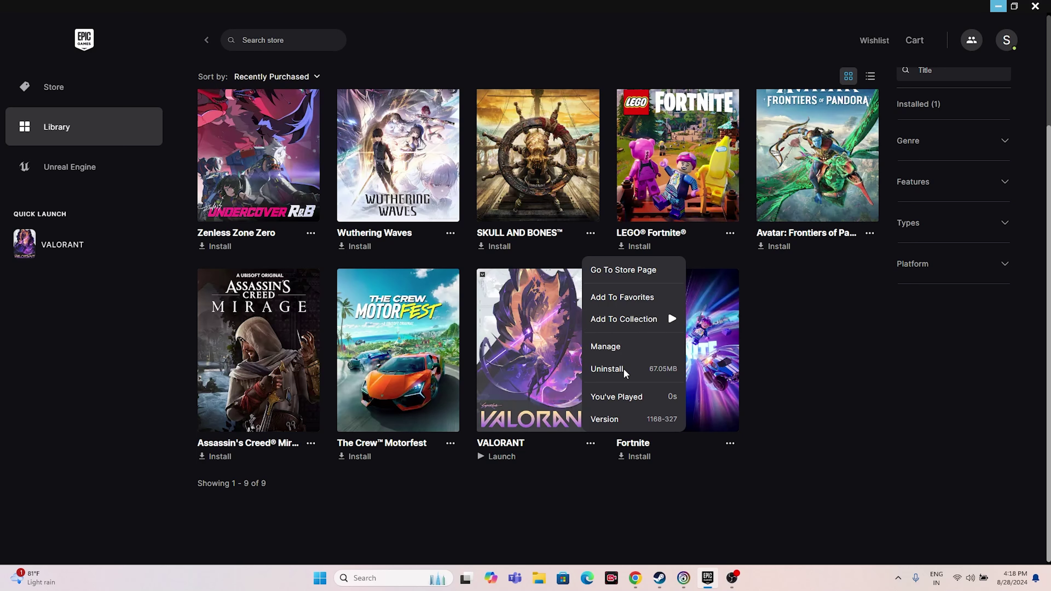
pyautogui.click(623, 347)
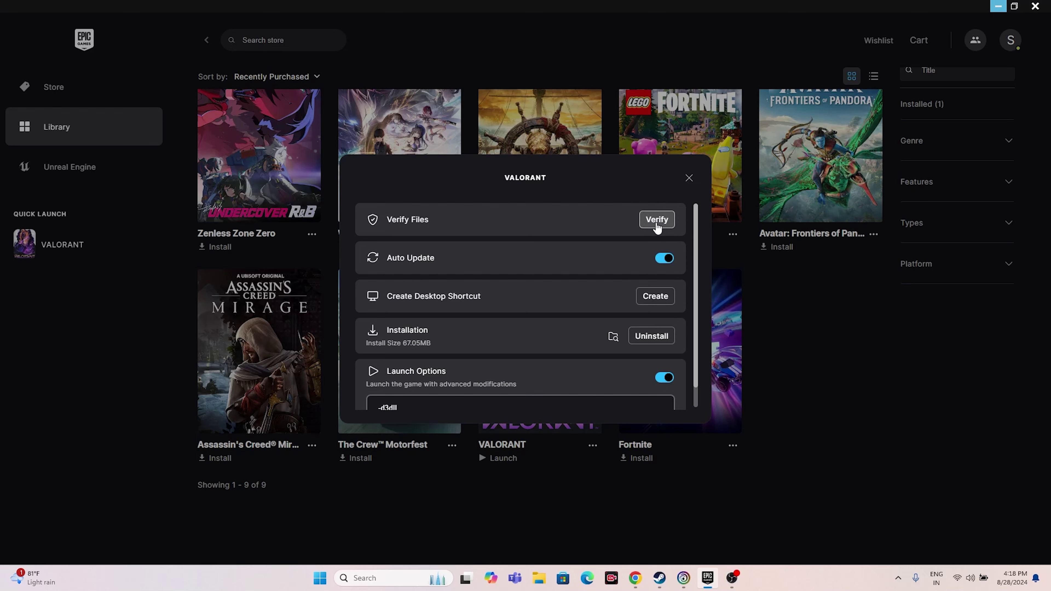
pyautogui.click(689, 177)
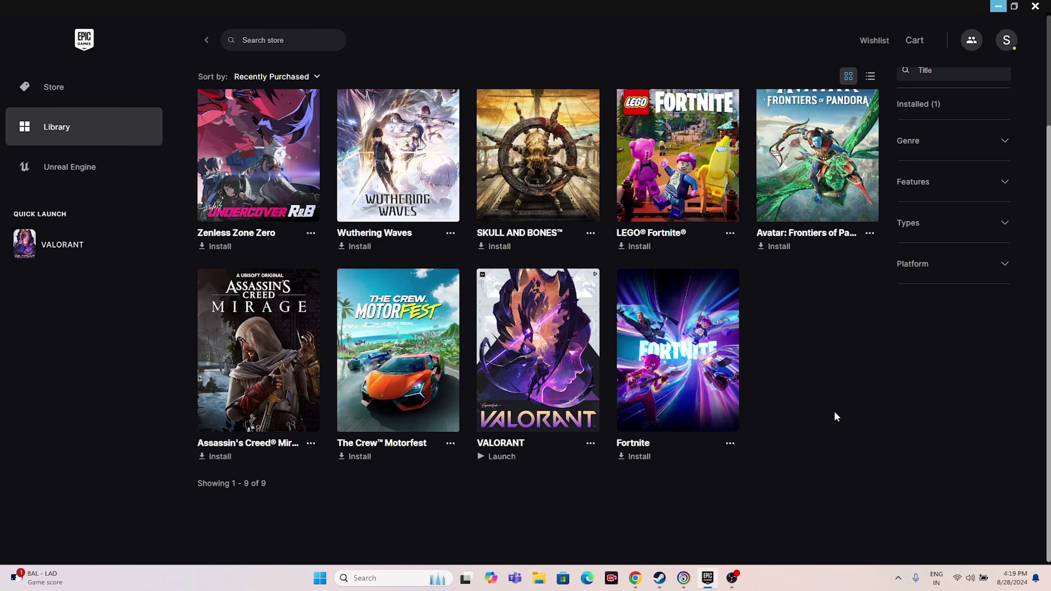
pyautogui.click(731, 577)
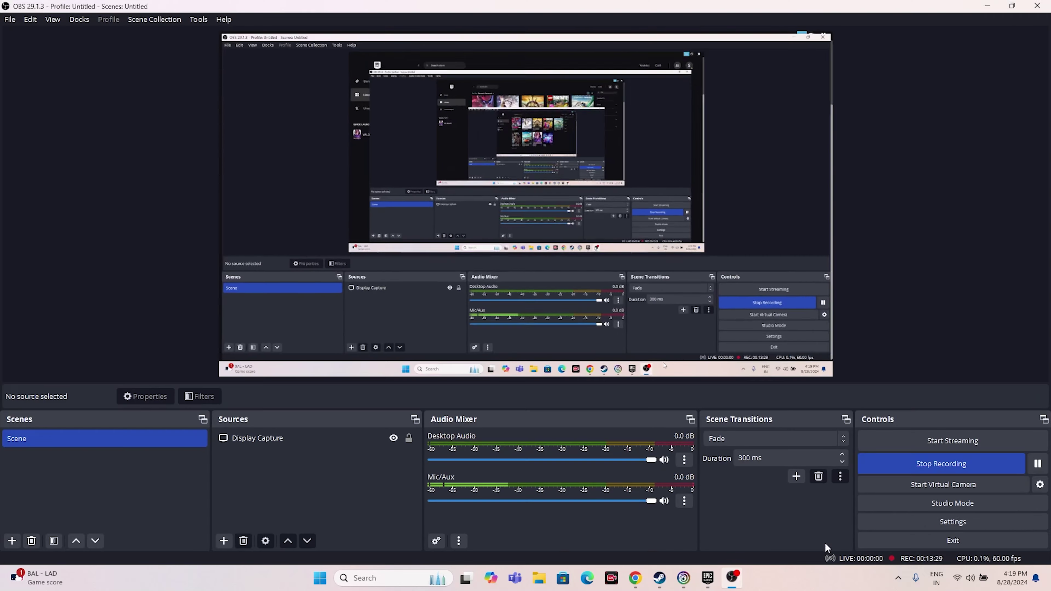